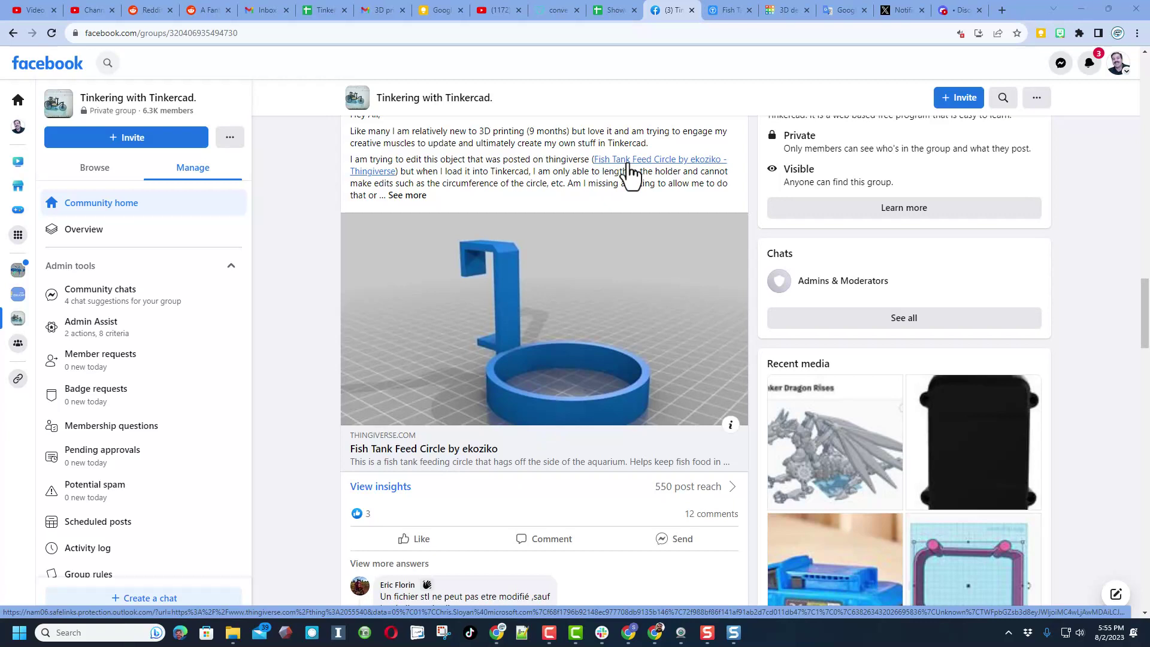
# Download the KozikPlastics_FishTank_FeedCircle.stl file from the Thingiverse Fish Tank Feed Circle page and save it in Downloads.
pyautogui.hotkey('ctrl', 'Tab')
pyautogui.click(434, 564)
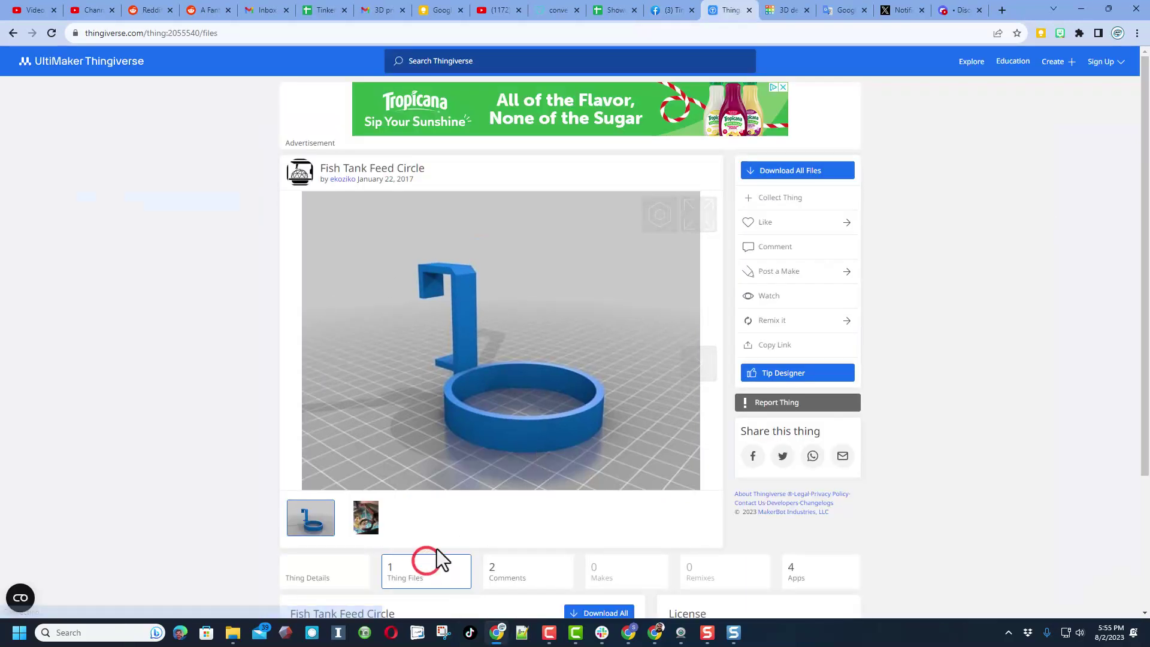
pyautogui.scroll(-2, 539, 491)
pyautogui.scroll(-1, 581, 557)
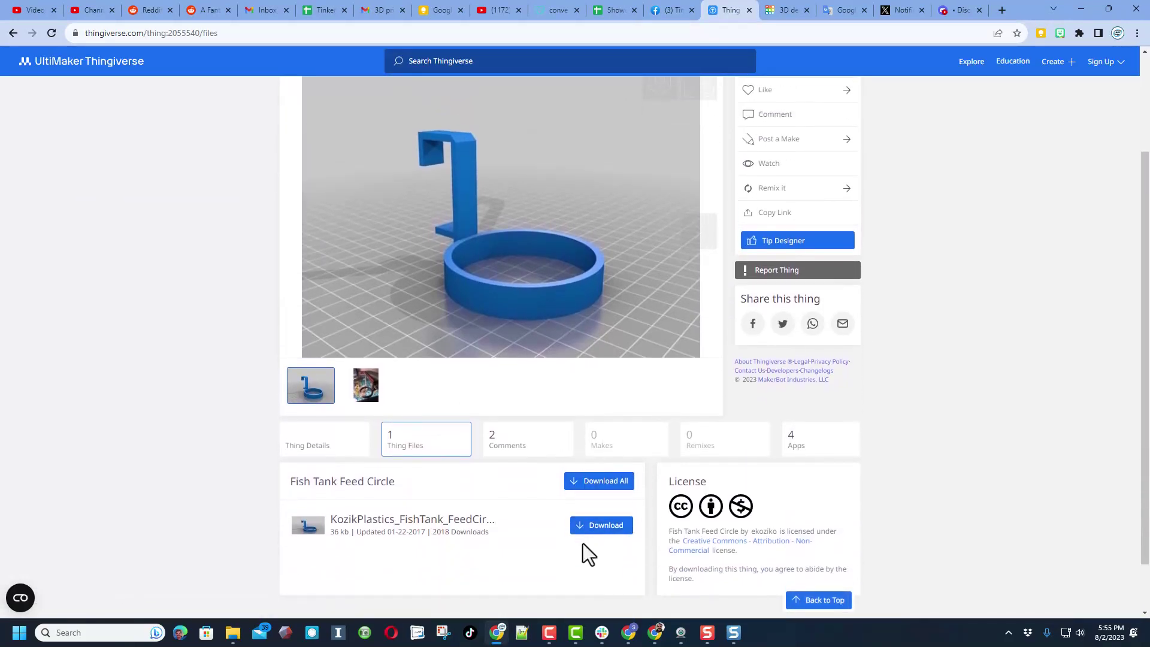
pyautogui.click(588, 524)
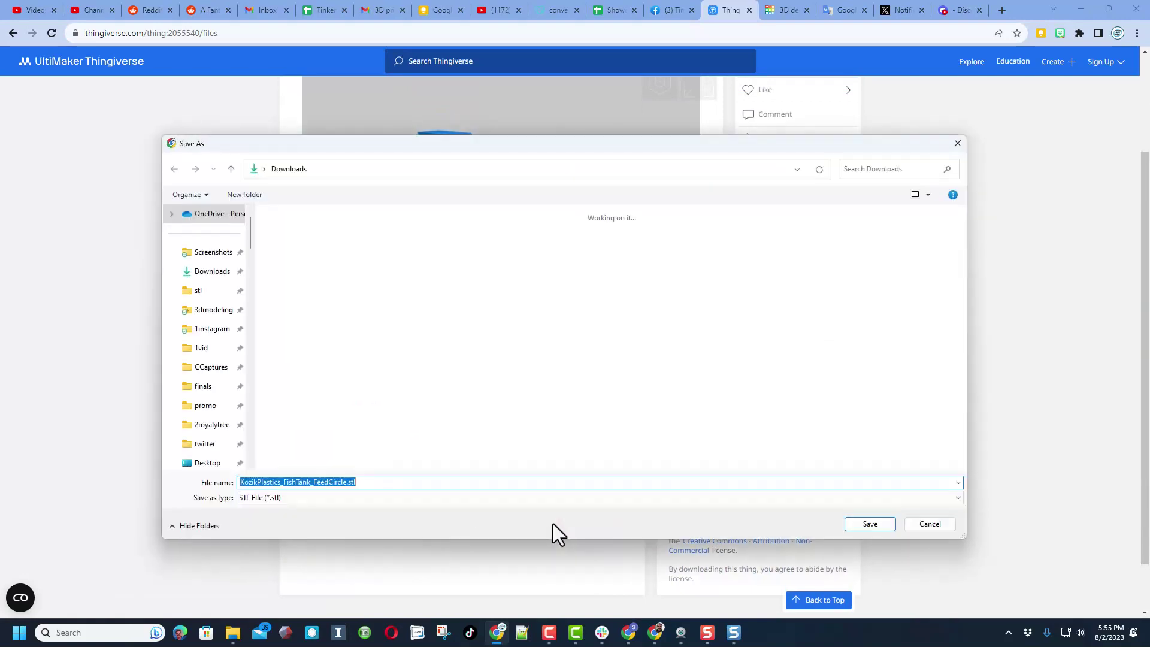
pyautogui.click(860, 525)
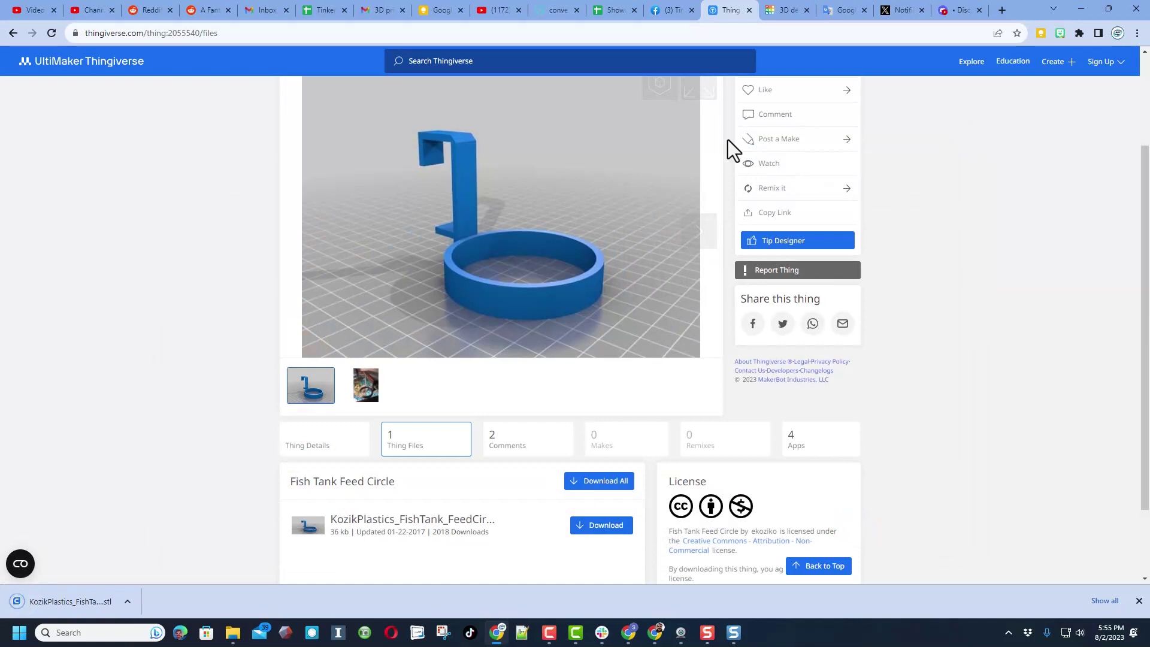
# Switch to Tinkercad, create a new 3D design and name it "fish feeder".
pyautogui.hotkey('ctrl', 'Tab')
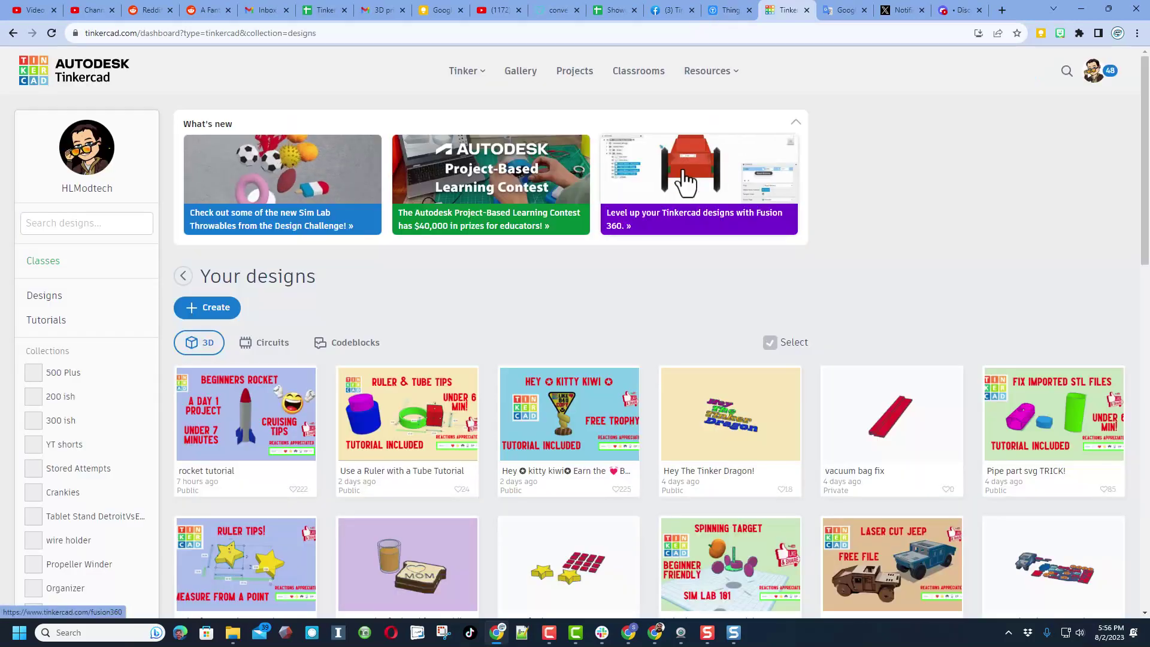
pyautogui.click(205, 306)
pyautogui.click(227, 341)
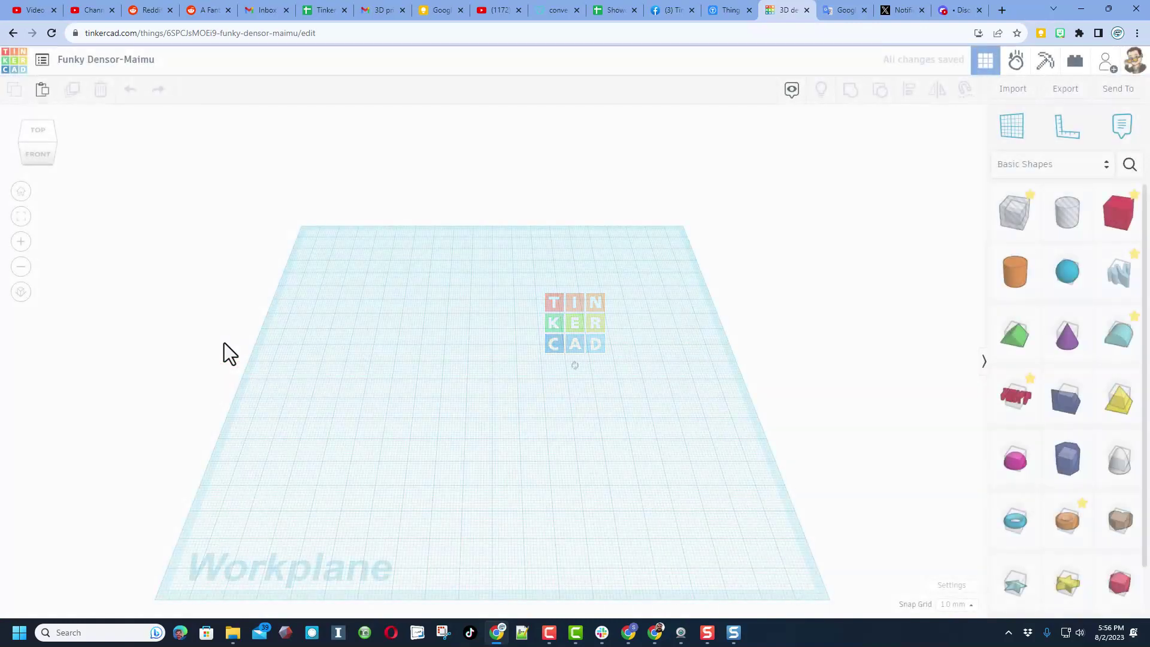
pyautogui.click(116, 62)
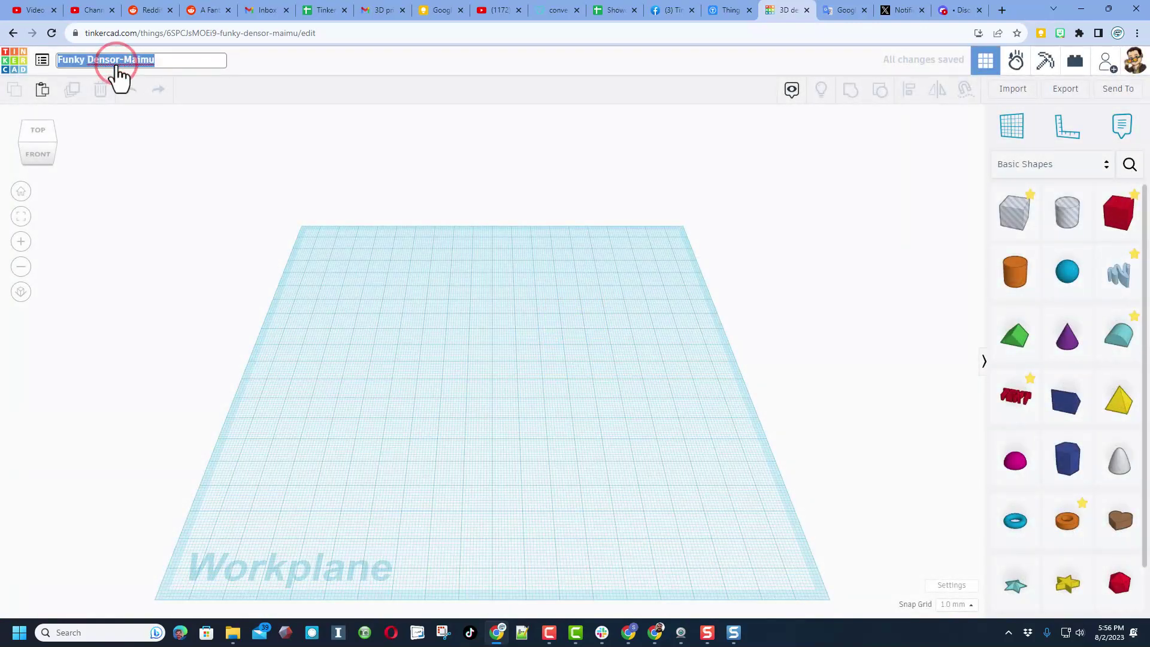
pyautogui.write('fish feeder')
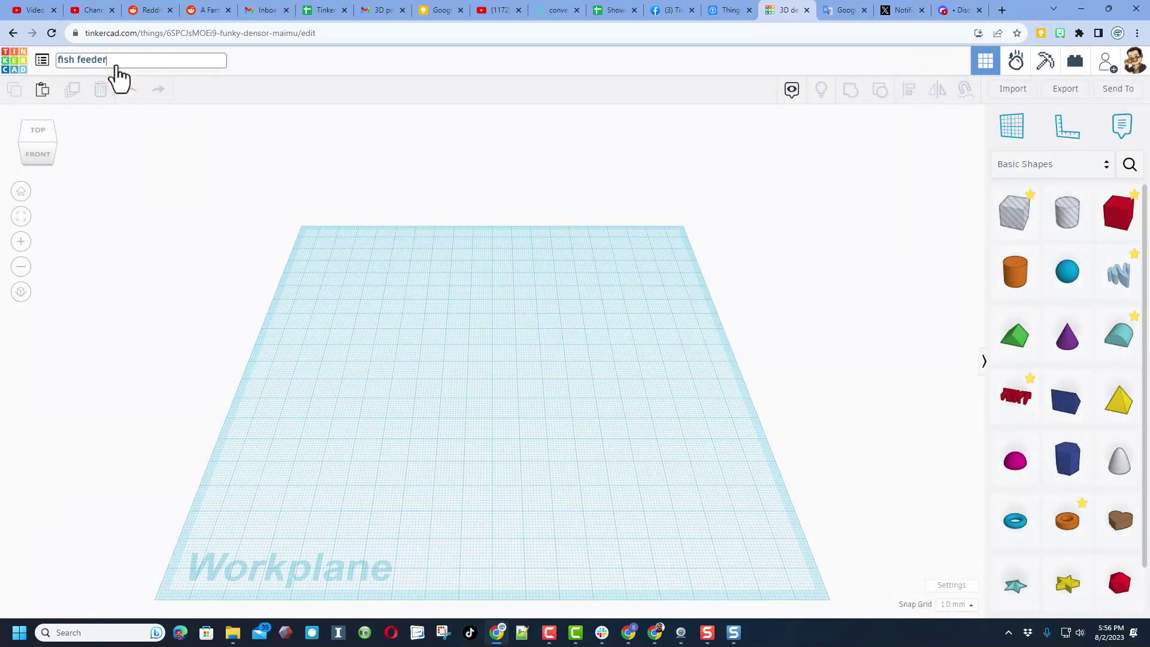
# Import KozikPlastics_FishTank_FeedCircle.stl from Downloads in millimeters at 100% scale.
pyautogui.click(1005, 90)
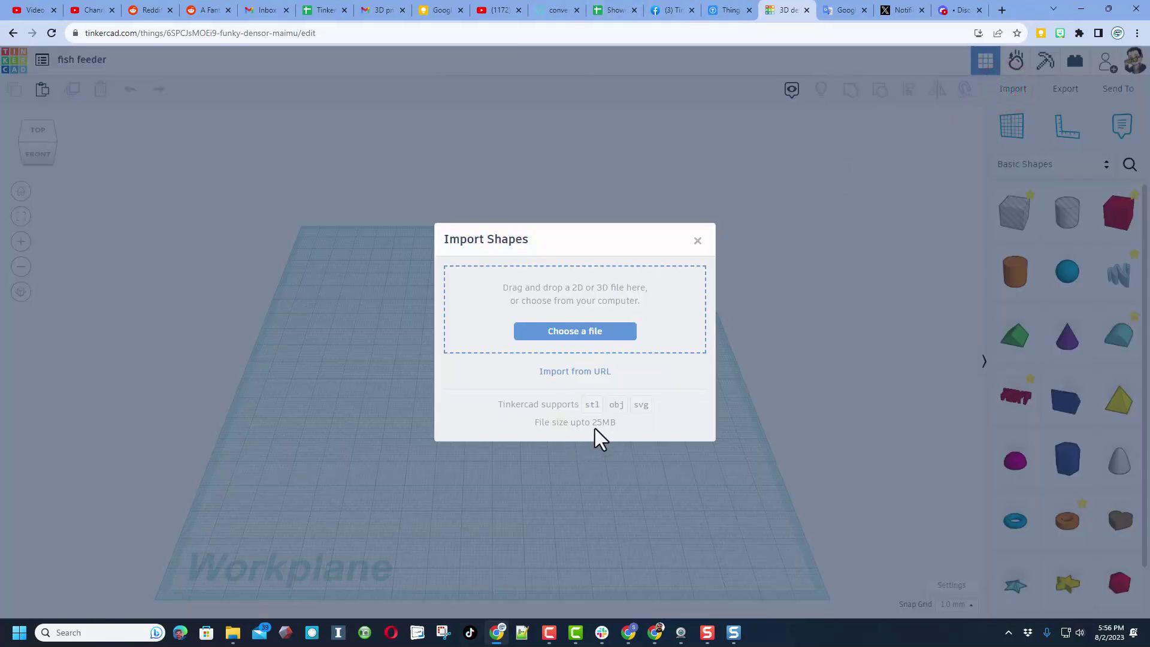
pyautogui.click(585, 334)
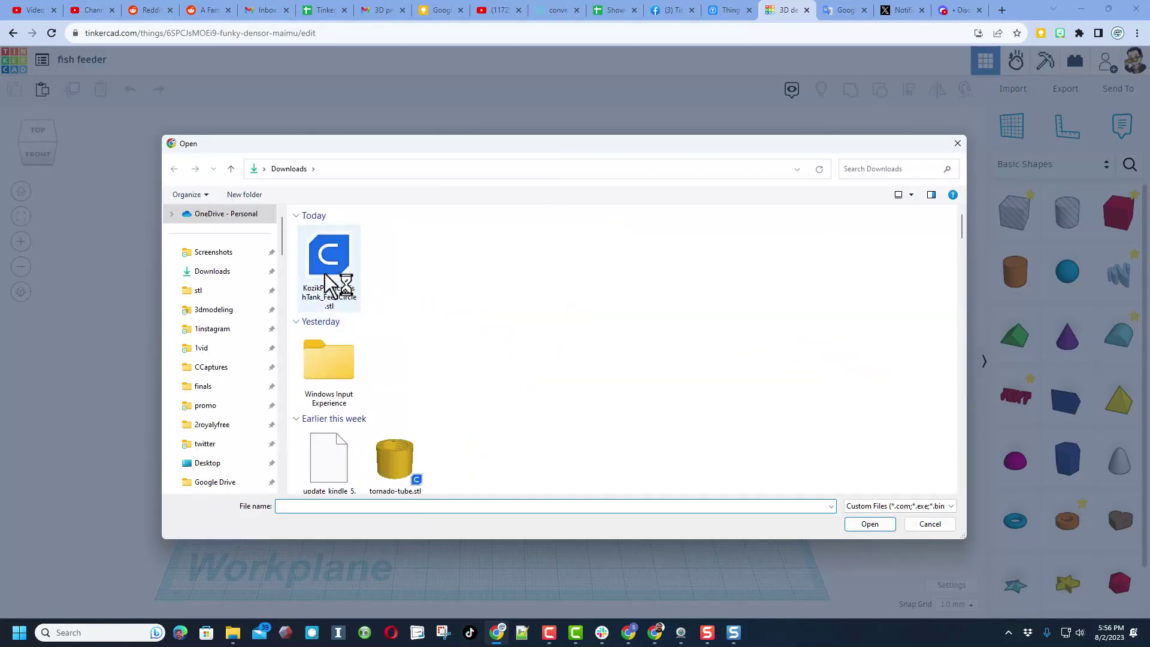
pyautogui.click(326, 247)
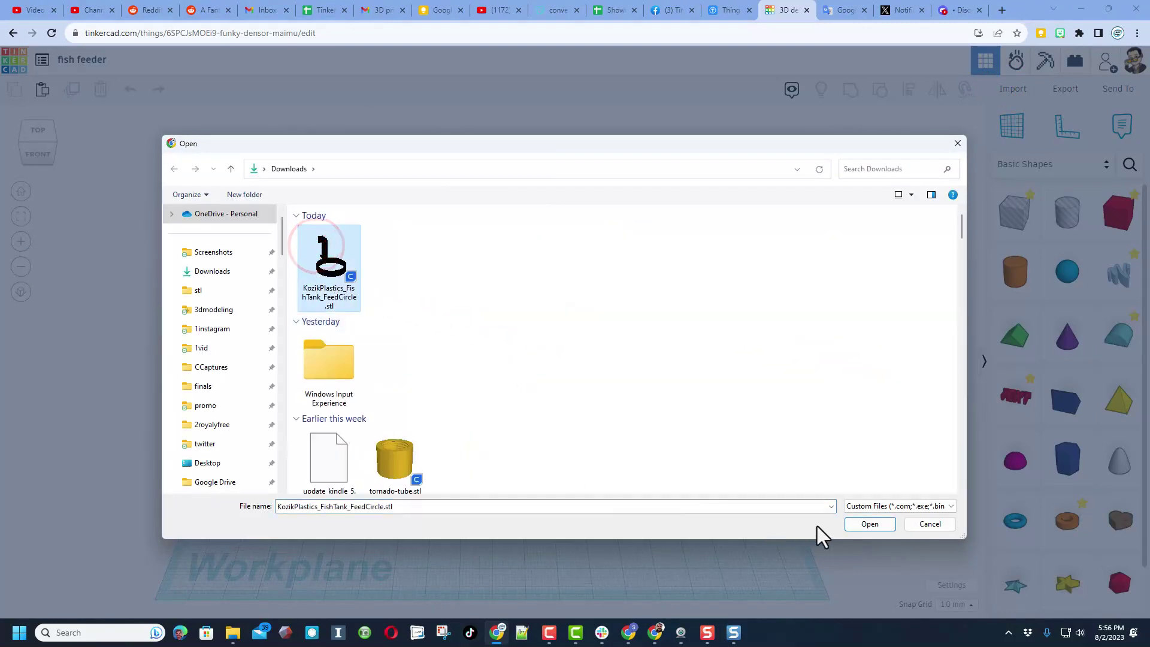
pyautogui.click(869, 524)
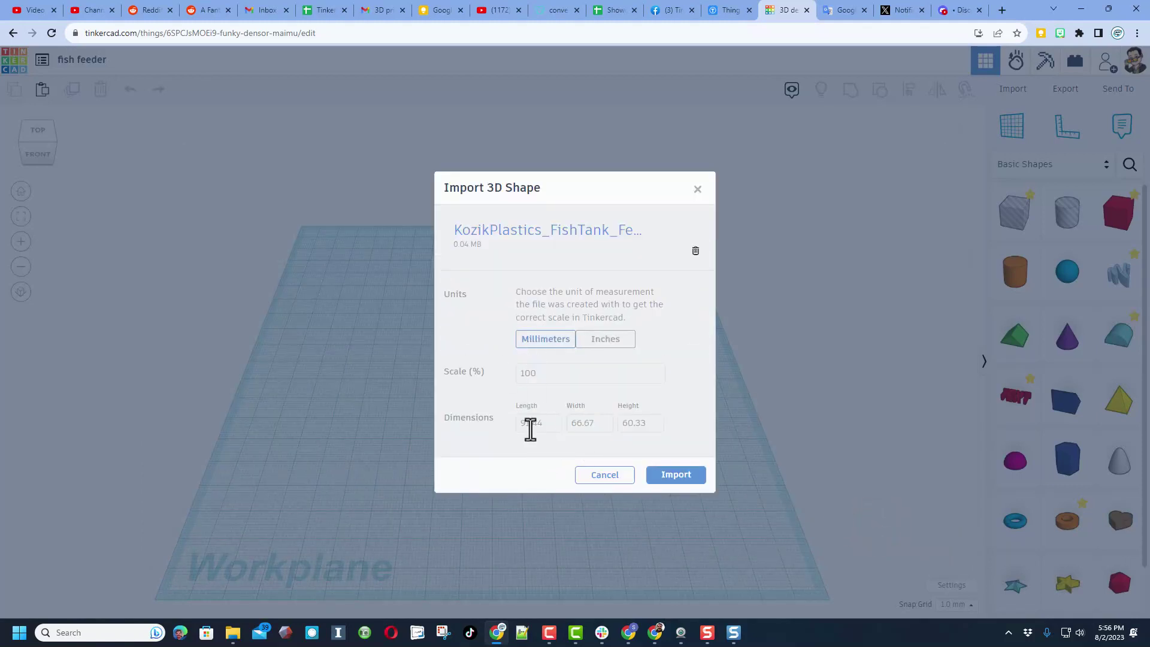
pyautogui.click(665, 474)
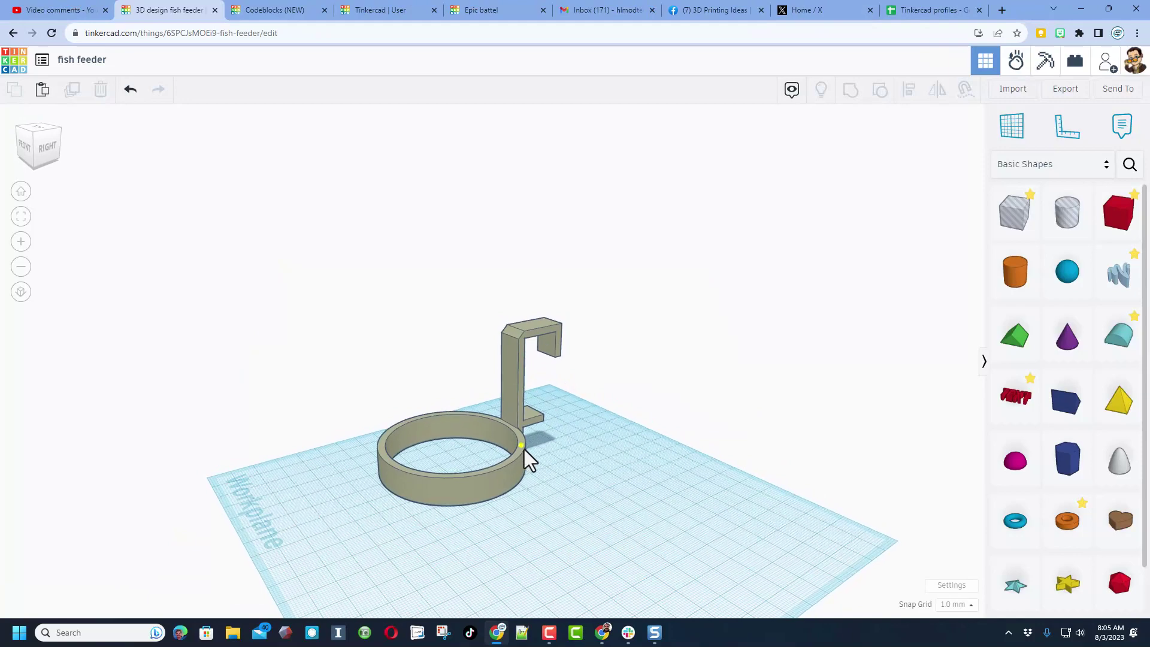
# Place the ruler on the workplane beside the front-left corner of the imported feeder and select the feeder.
pyautogui.click(521, 445)
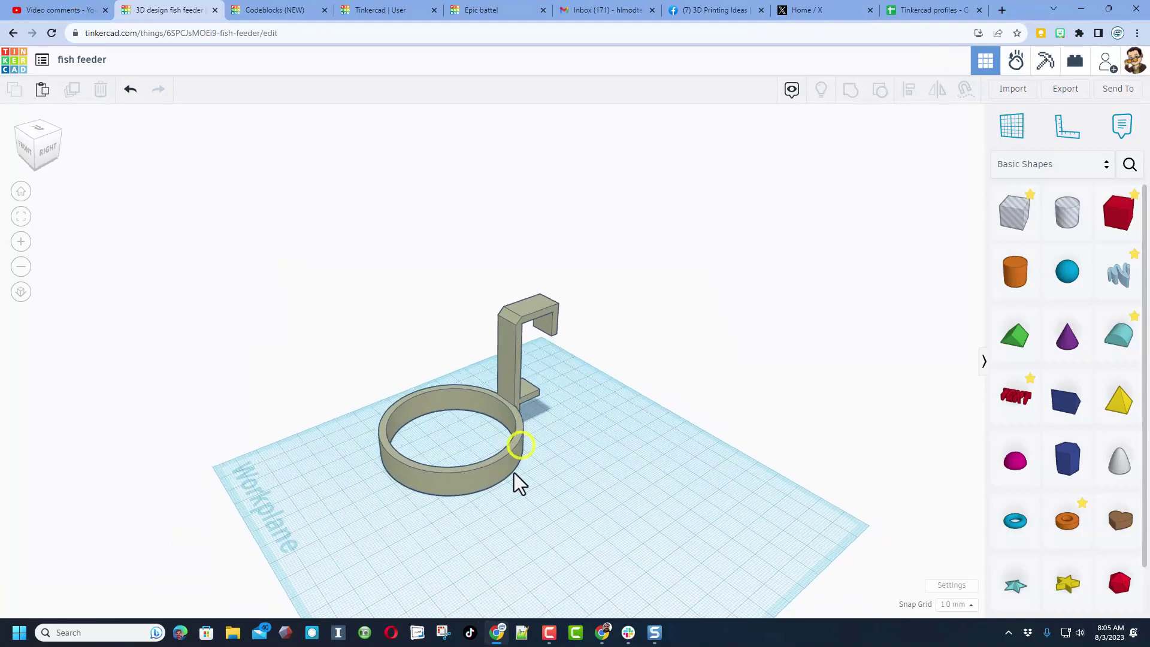
pyautogui.moveTo(514, 473); pyautogui.dragTo(636, 471, button='right')
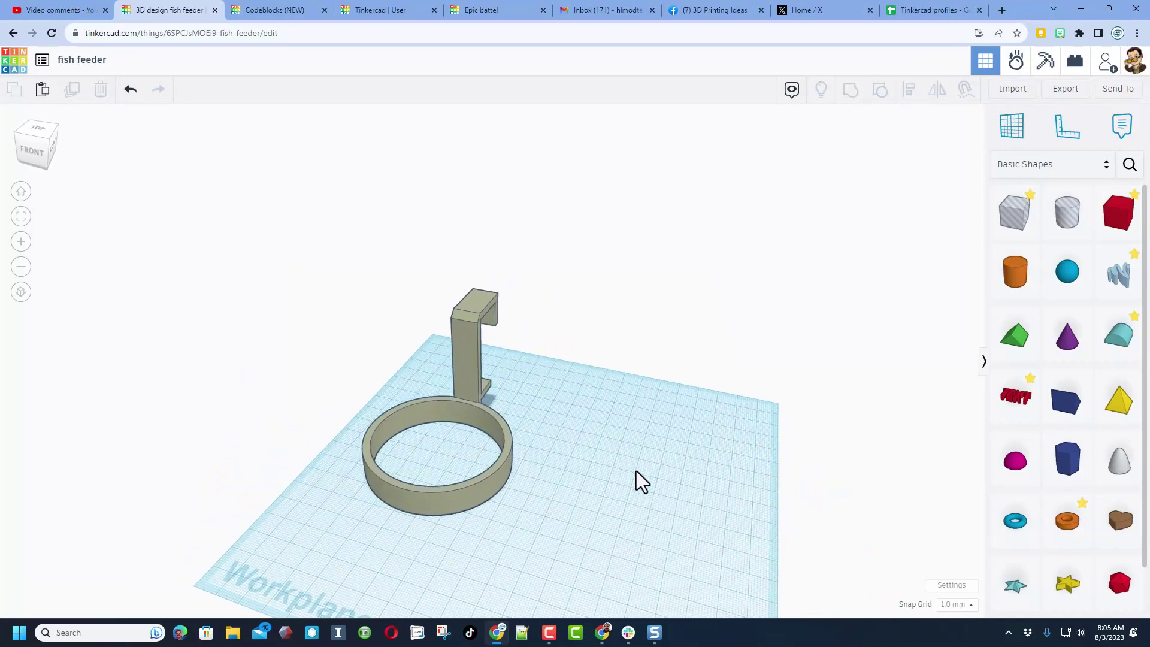
pyautogui.click(1059, 129)
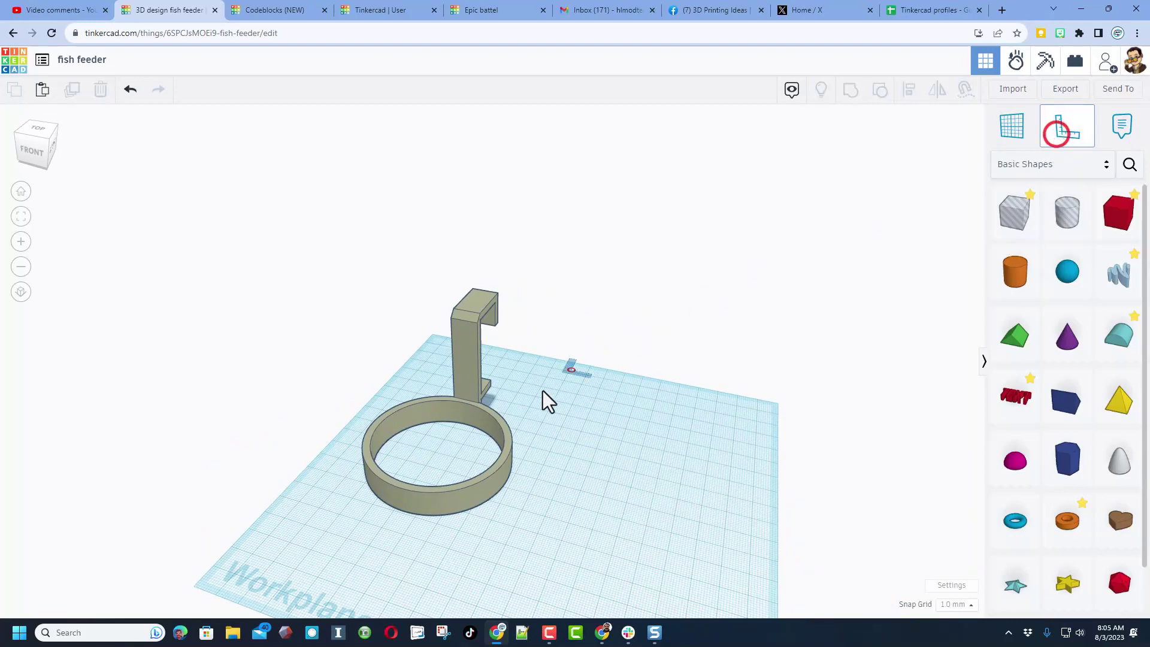
pyautogui.click(354, 489)
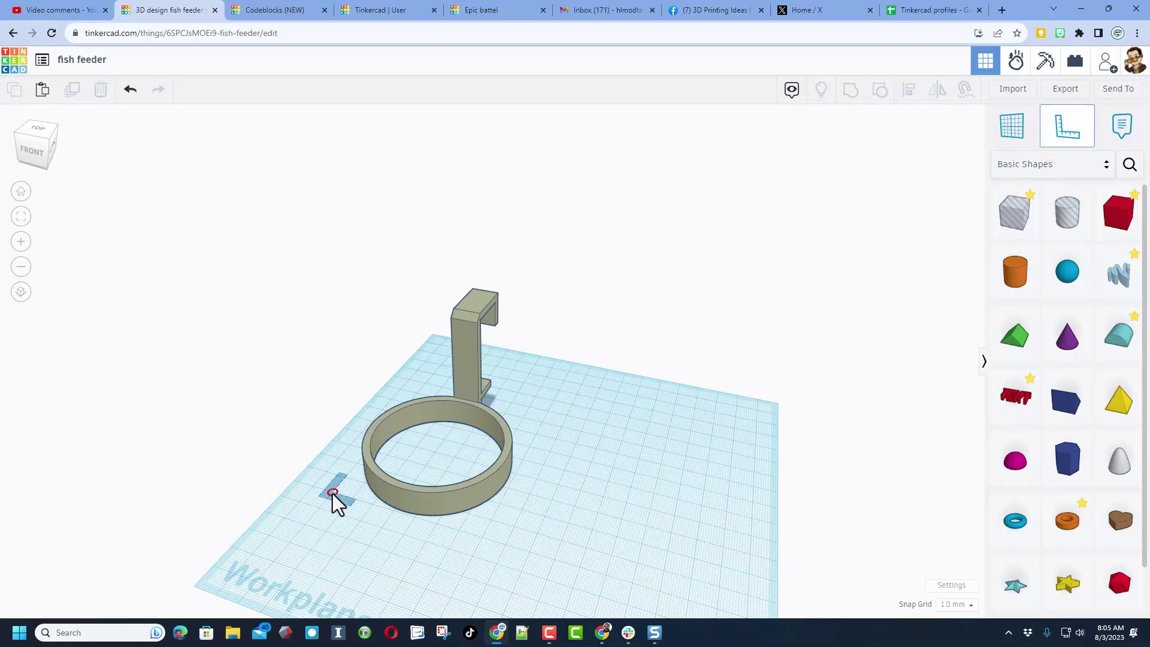
pyautogui.click(333, 494)
pyautogui.click(382, 497)
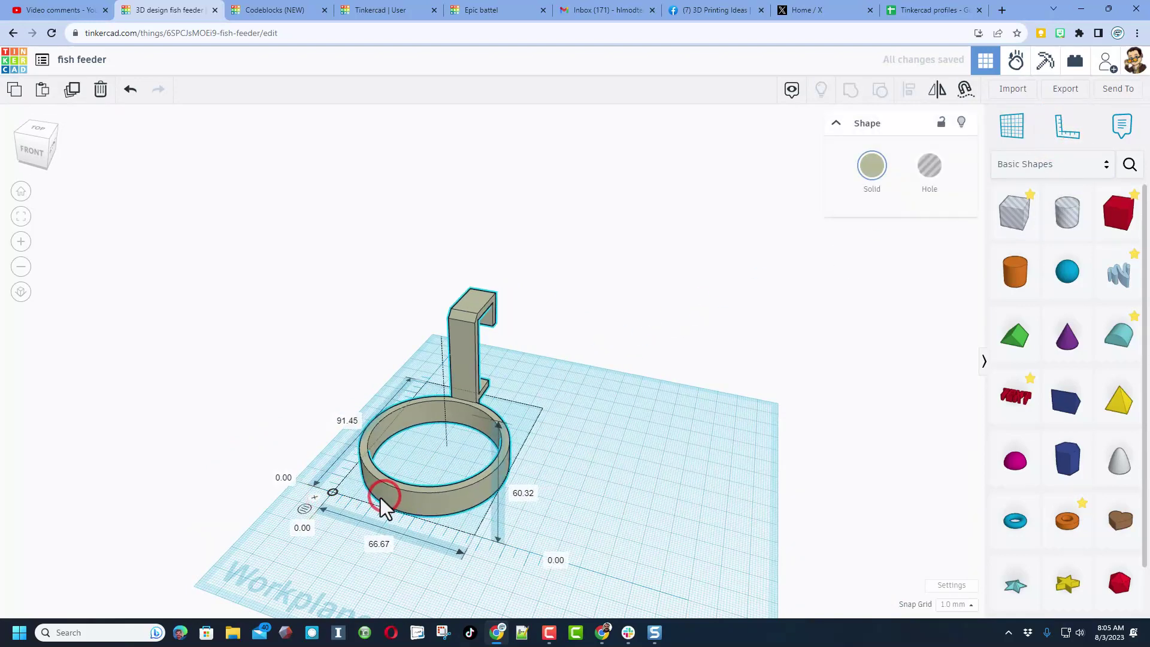
# Shift the feeder away from the ruler origin and set both of its horizontal ruler offsets to 0.
pyautogui.moveTo(380, 498); pyautogui.dragTo(395, 496)
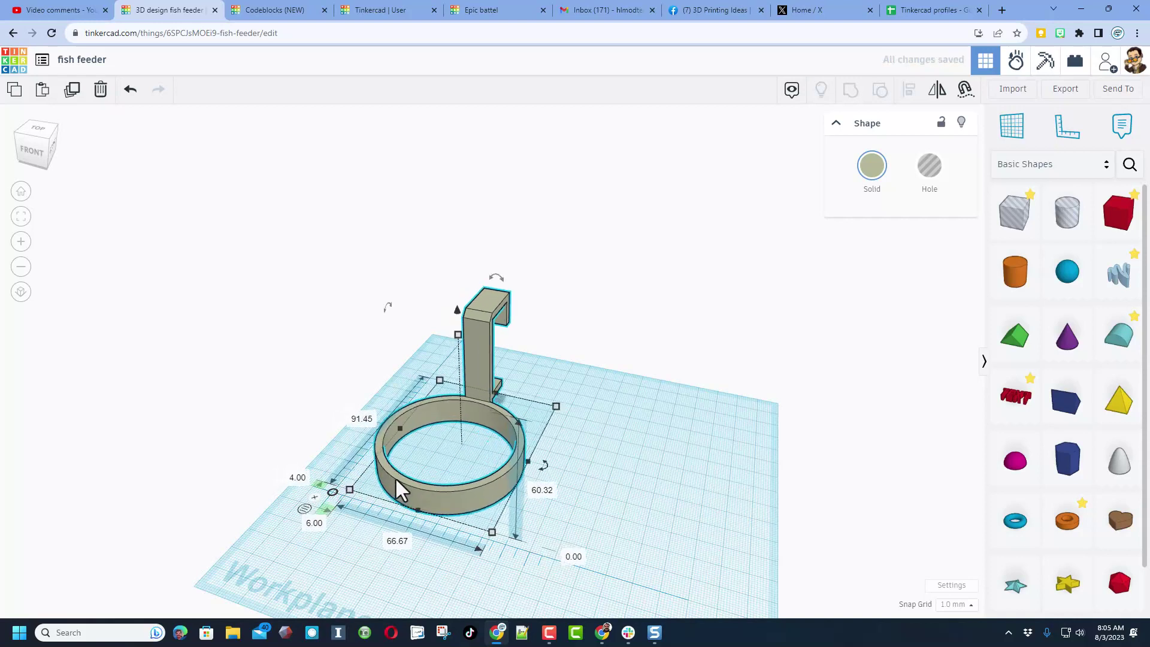
pyautogui.click(299, 477)
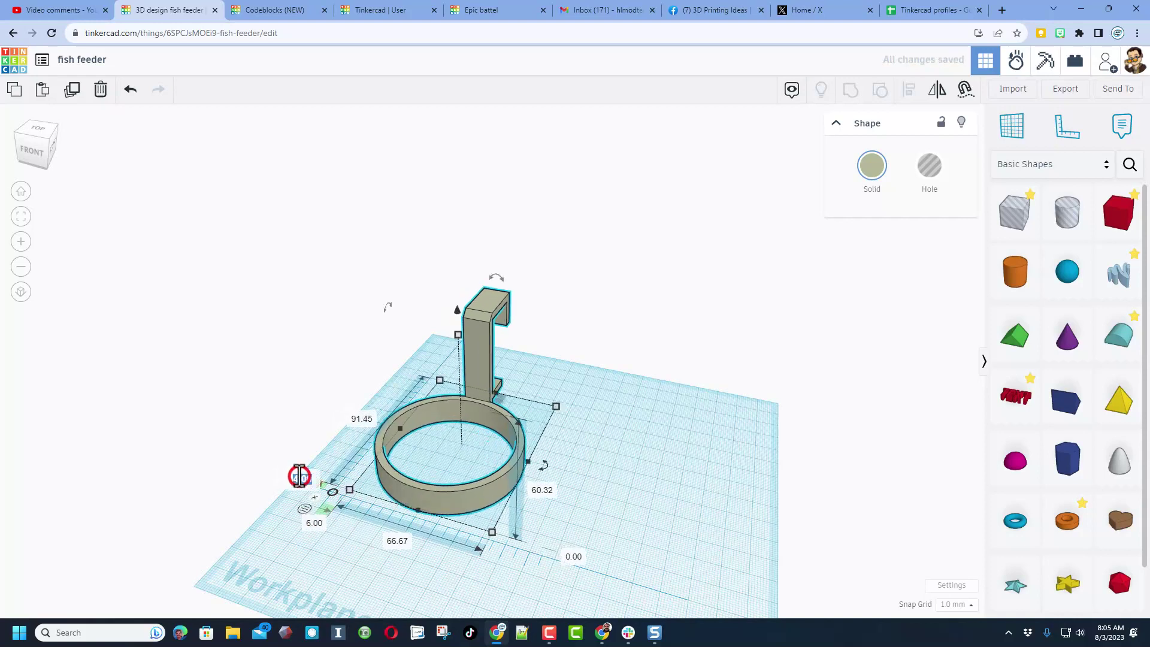
pyautogui.write('0')
pyautogui.press('Return')
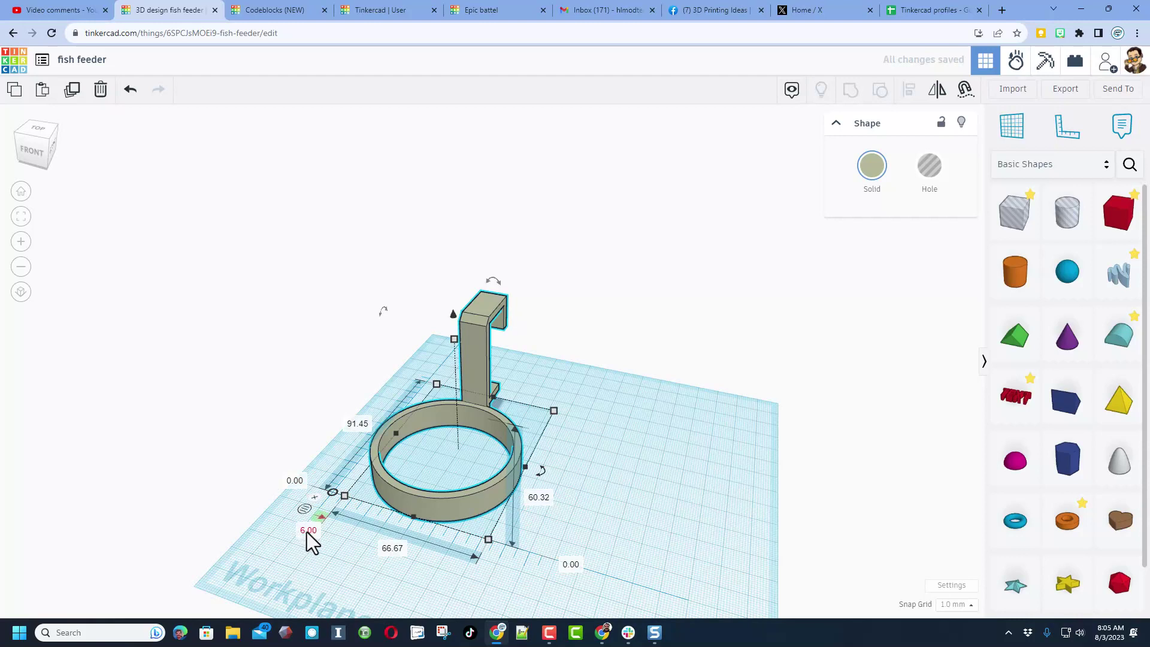
pyautogui.write('0')
pyautogui.press('Return')
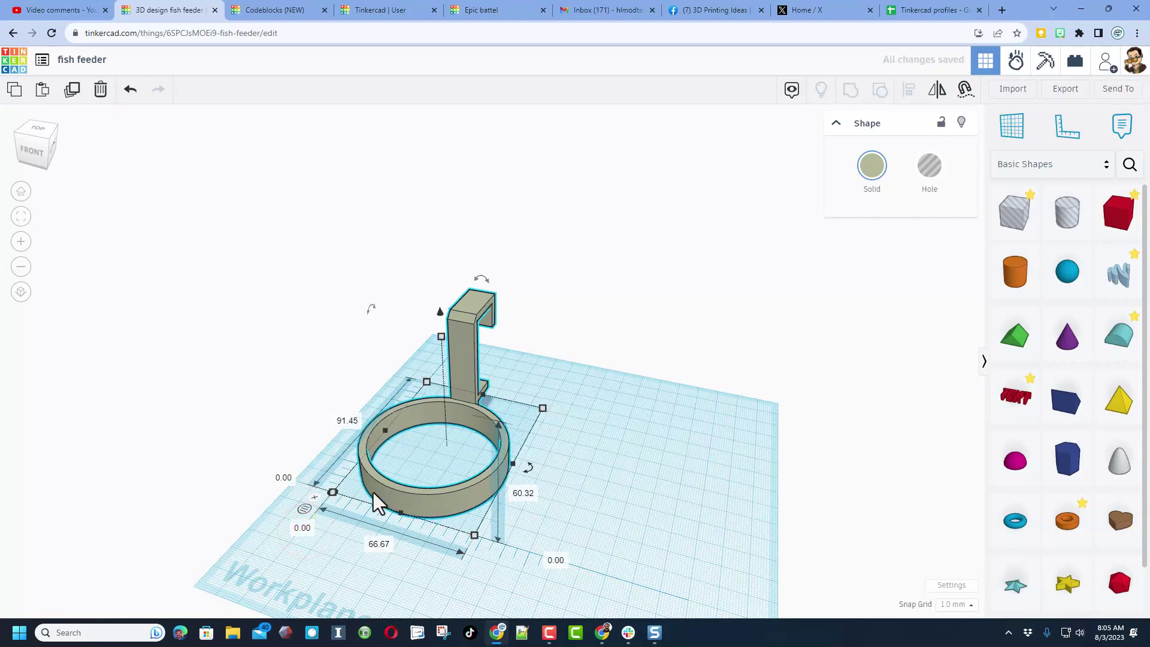
# Add a tube inside the feeder's ring and set its radius to 33.
pyautogui.moveTo(328, 491); pyautogui.dragTo(473, 589, button='right')
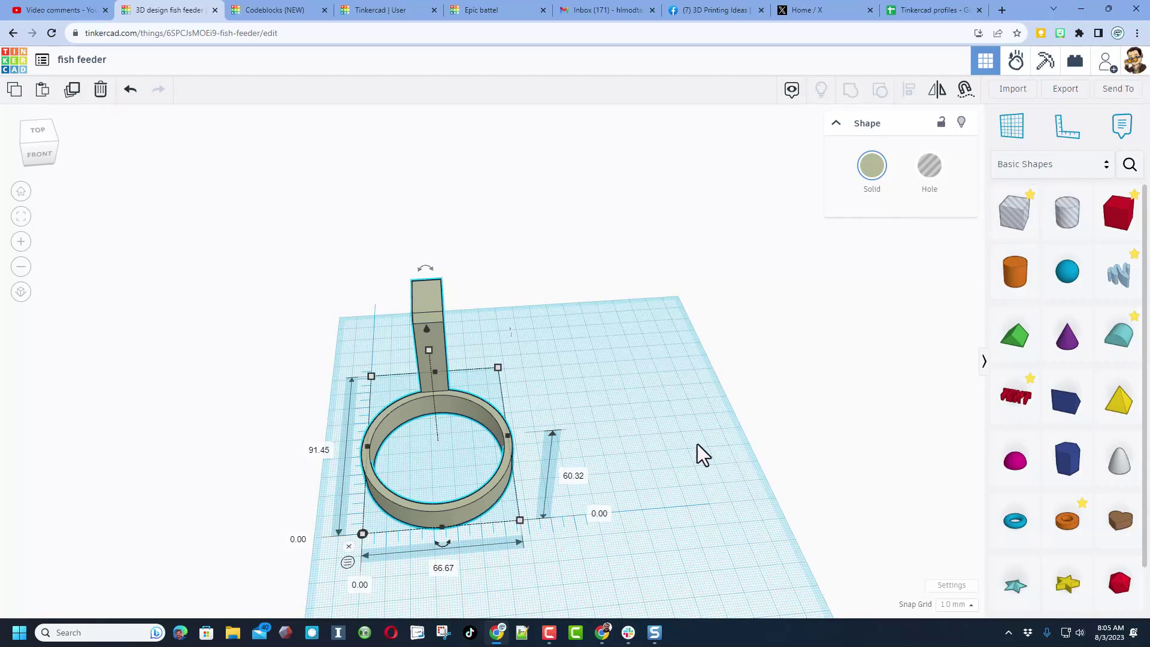
pyautogui.moveTo(581, 390); pyautogui.dragTo(463, 405, button='right')
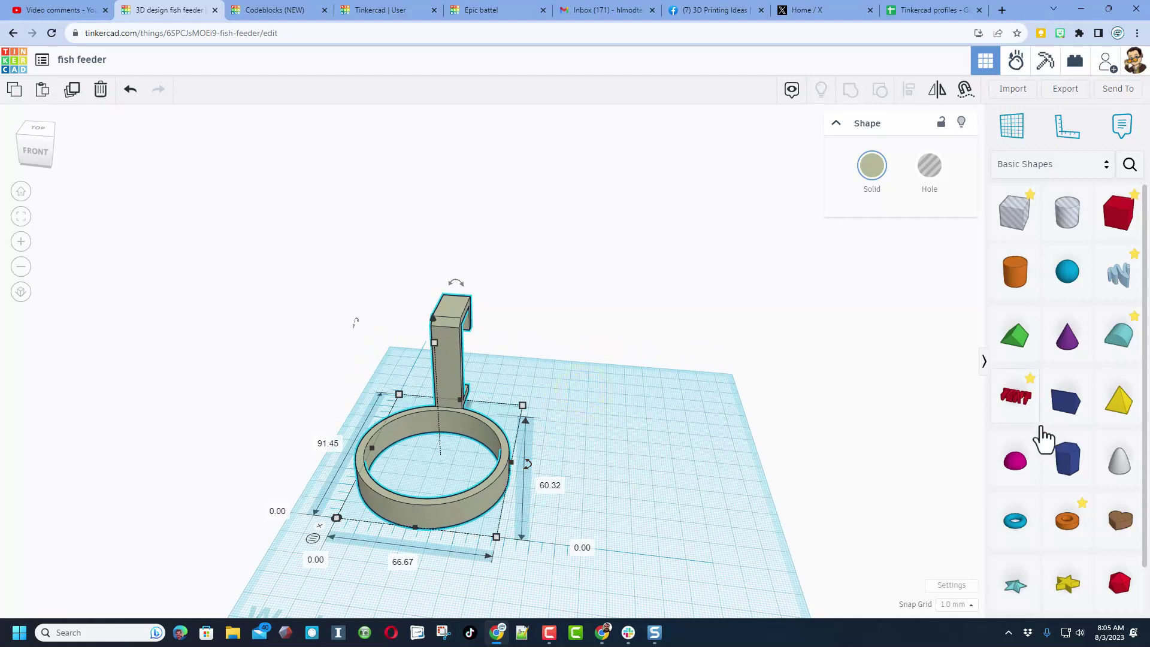
pyautogui.moveTo(1078, 526); pyautogui.dragTo(434, 469)
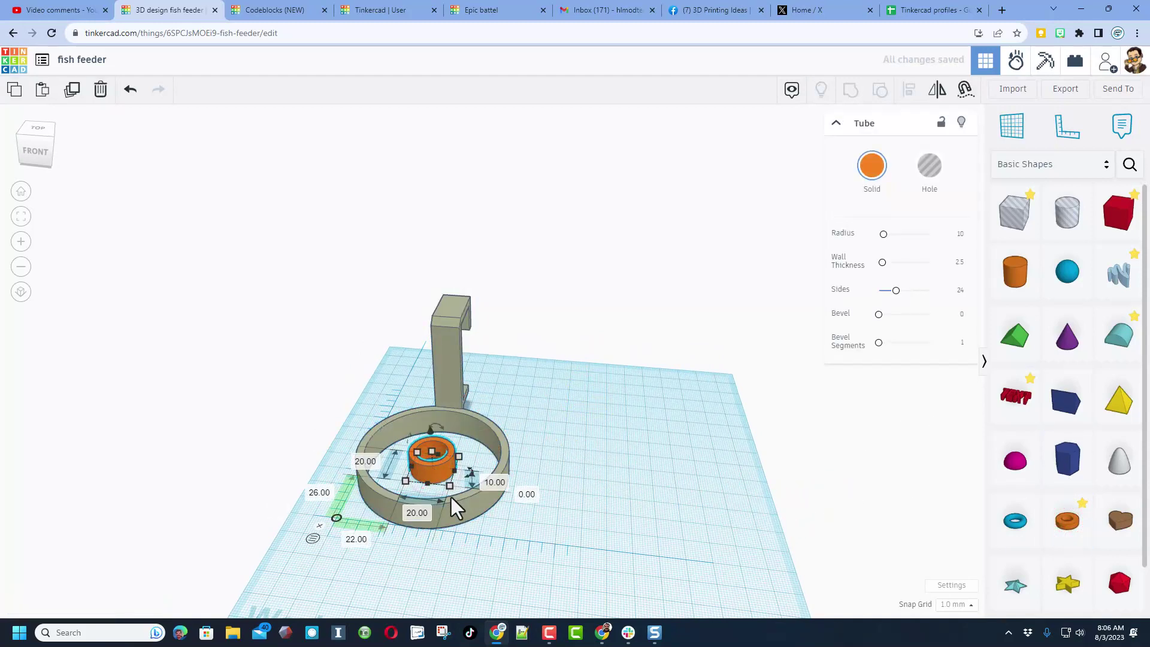
pyautogui.click(956, 234)
pyautogui.write('31')
pyautogui.press('Return')
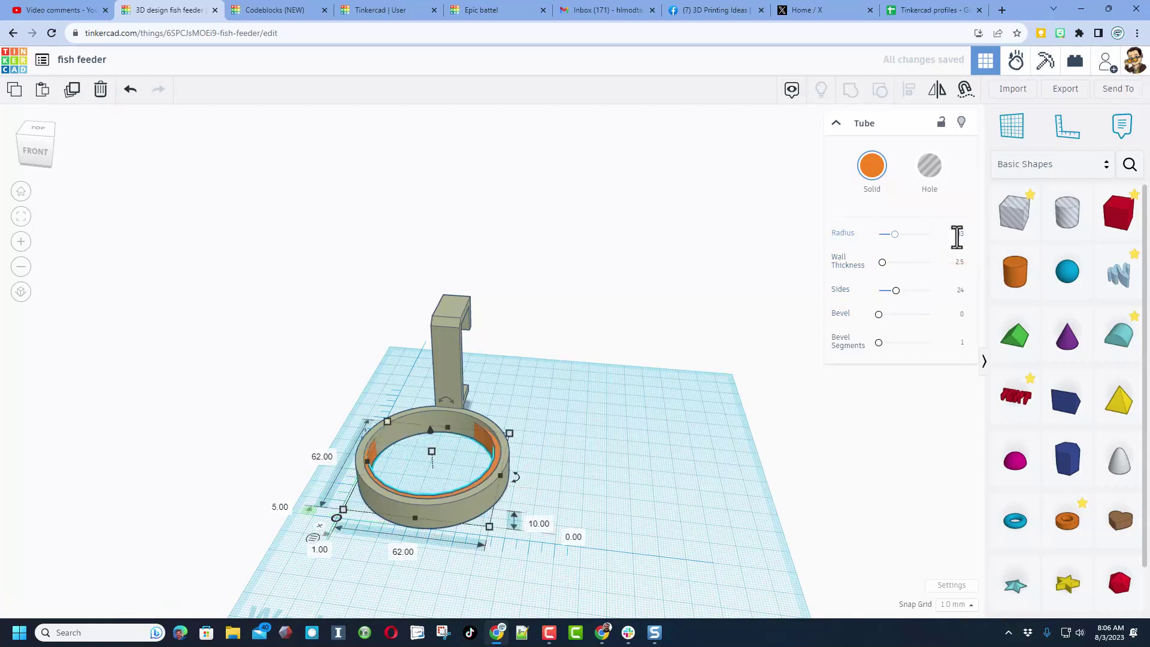
pyautogui.press('Return')
# Raise the tube's height to 13 mm so that it rises above the feeder's ring.
pyautogui.moveTo(383, 493); pyautogui.dragTo(411, 490, button='right')
pyautogui.moveTo(457, 411); pyautogui.dragTo(430, 436, button='right')
pyautogui.click(432, 457)
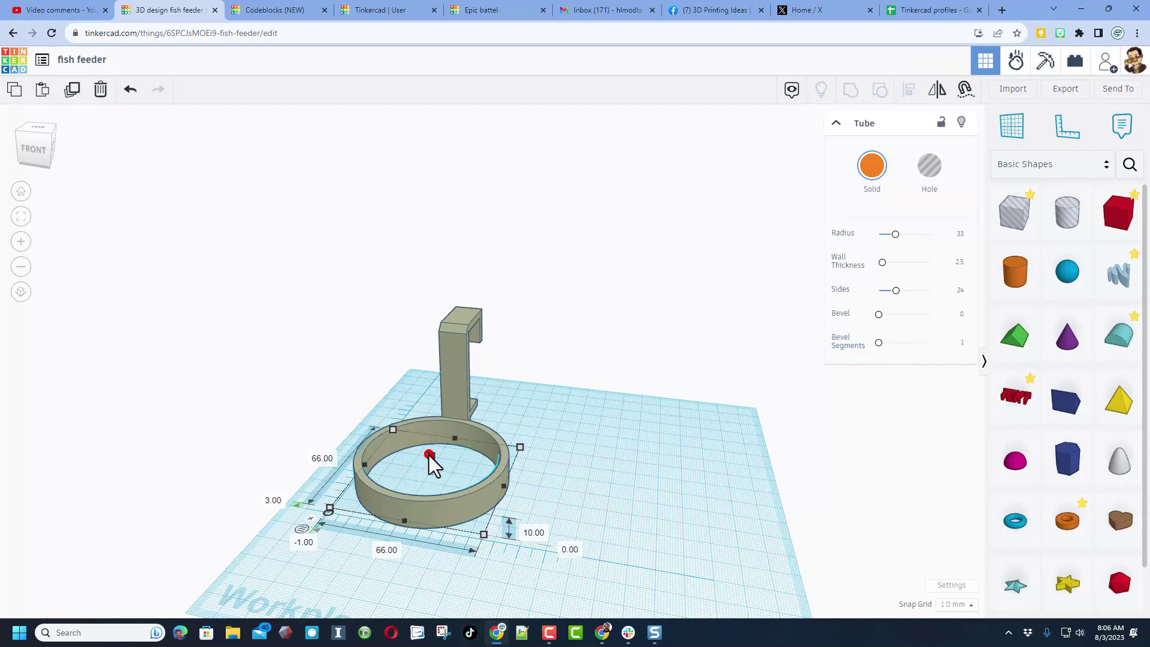
pyautogui.moveTo(429, 456); pyautogui.dragTo(430, 448)
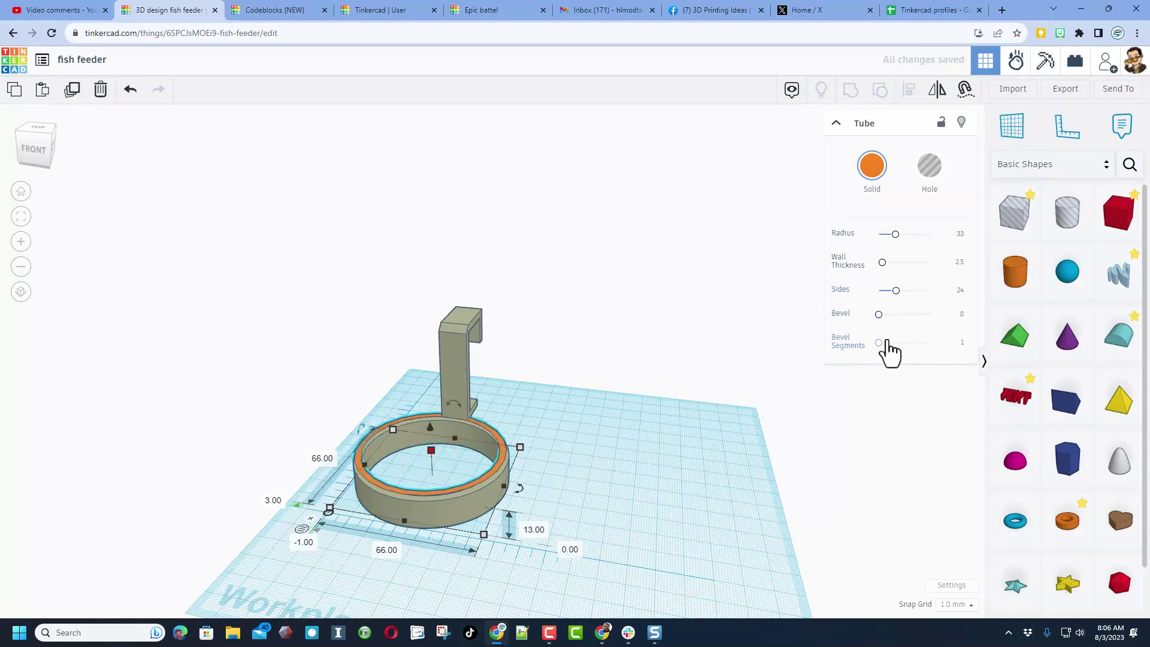
# Set the tube to 64 sides with a wall thickness of 3.
pyautogui.moveTo(897, 291); pyautogui.dragTo(950, 294)
pyautogui.press('Return')
pyautogui.moveTo(634, 323); pyautogui.dragTo(644, 383, button='right')
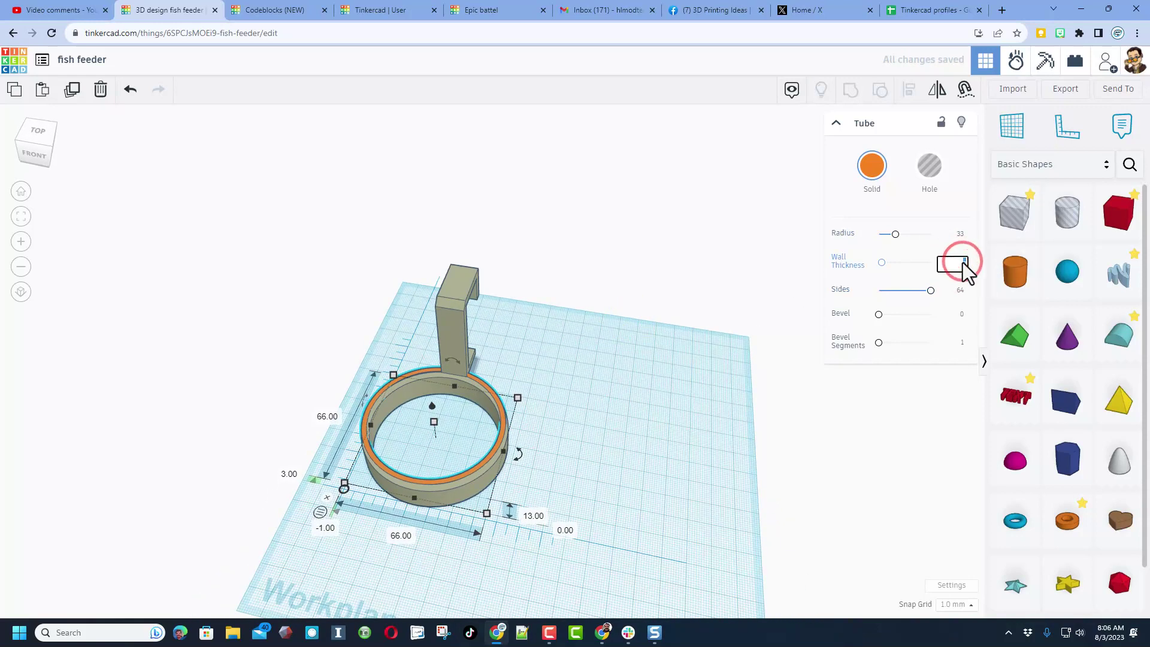
pyautogui.write('3')
pyautogui.press('Return')
# Select the tube together with the imported feeder and align them centered across the width and flush at the front edge.
pyautogui.click(436, 416)
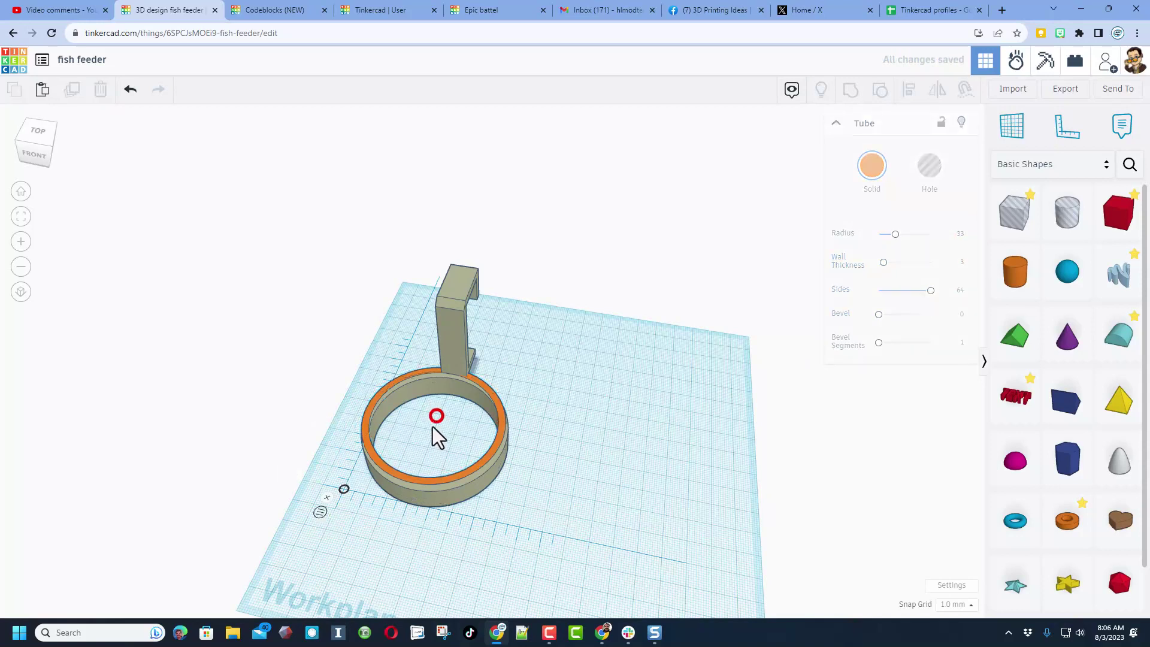
pyautogui.moveTo(435, 435); pyautogui.dragTo(425, 504)
pyautogui.press('l')
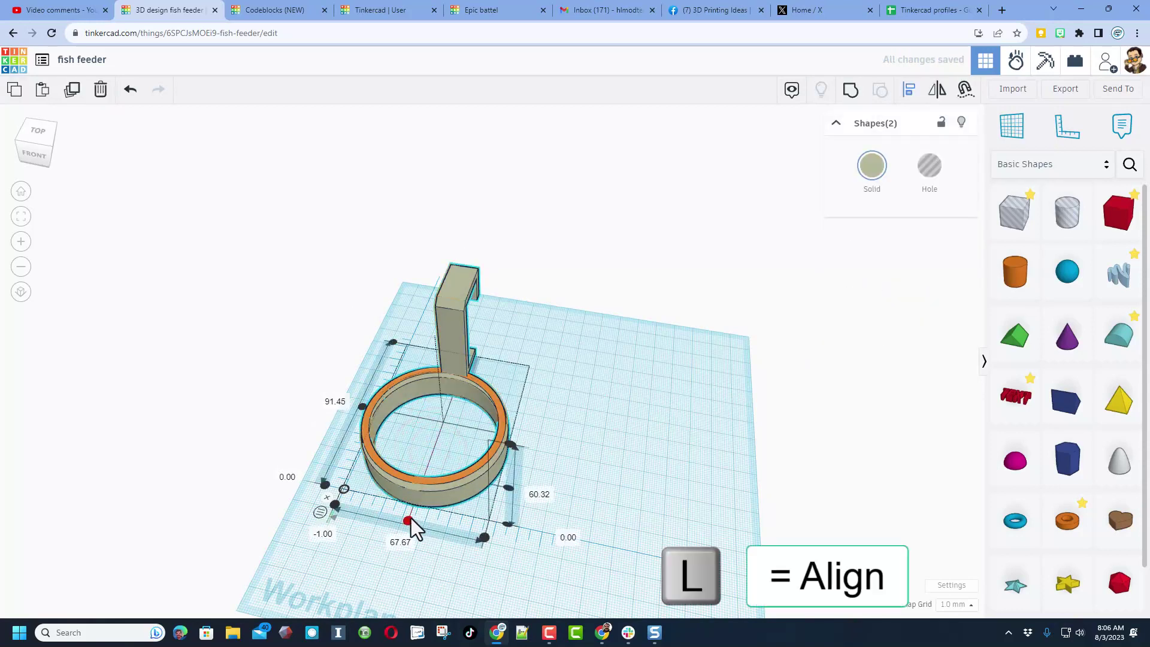
pyautogui.click(422, 495)
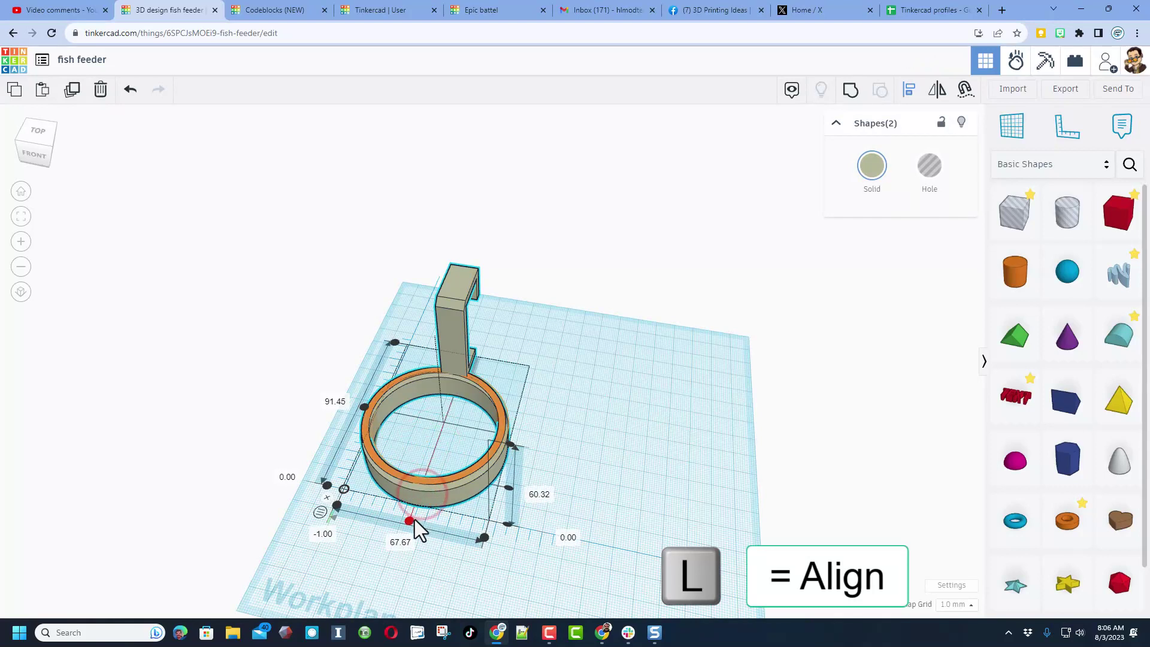
pyautogui.click(407, 522)
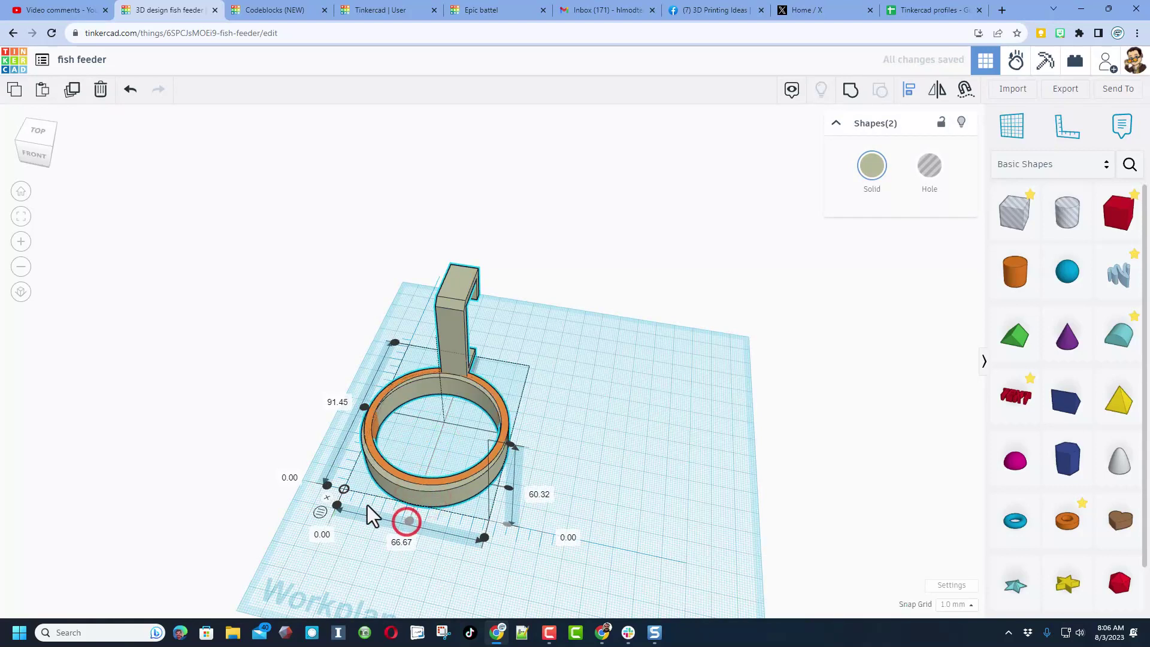
pyautogui.click(325, 485)
pyautogui.click(390, 426)
pyautogui.moveTo(437, 390); pyautogui.dragTo(366, 438, button='right')
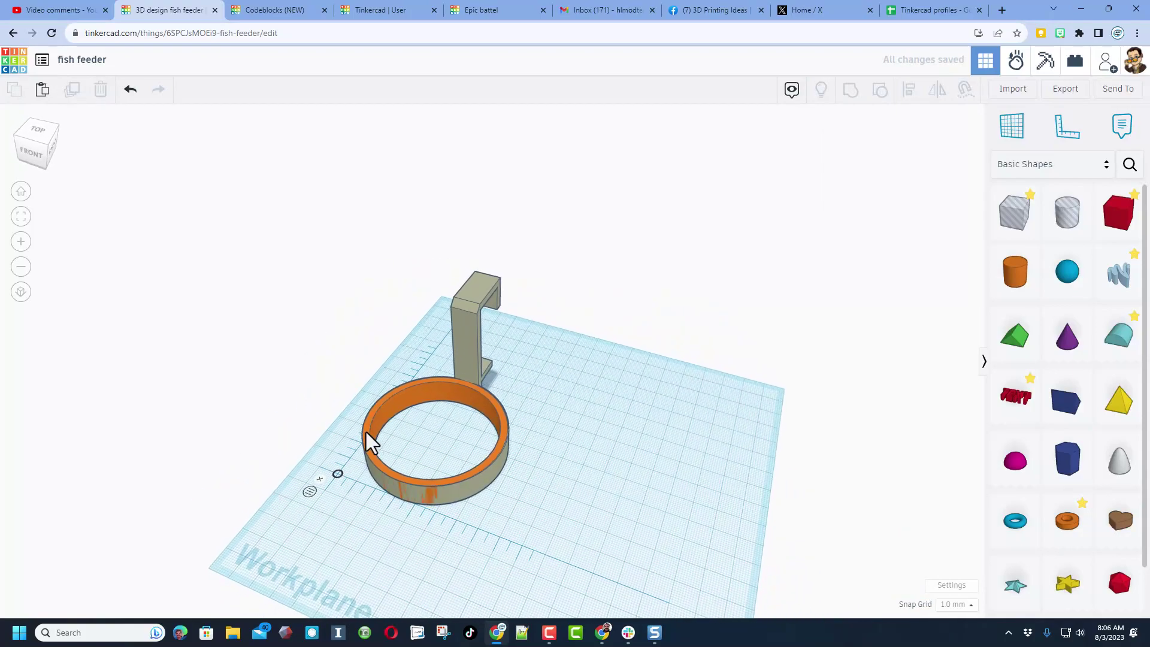
pyautogui.moveTo(474, 413); pyautogui.dragTo(649, 483, button='right')
pyautogui.moveTo(528, 449); pyautogui.dragTo(462, 450, button='right')
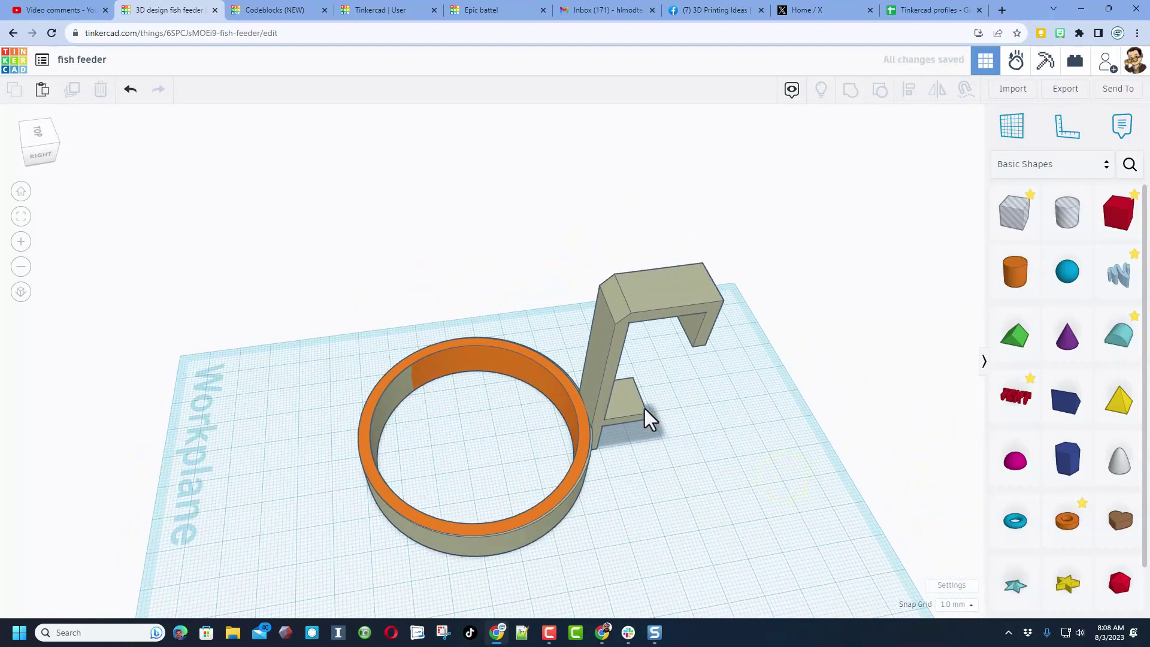
# Add a box at the base of the hook's vertical arm, overlapping it beside the ring.
pyautogui.moveTo(645, 409); pyautogui.dragTo(582, 404, button='right')
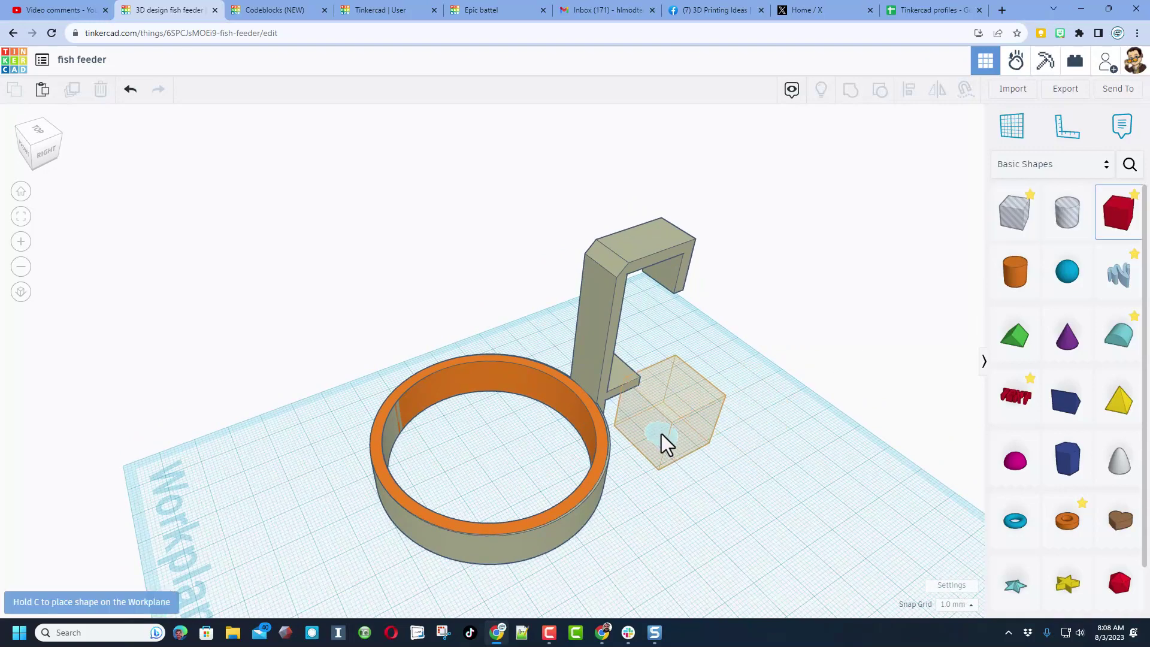
pyautogui.click(661, 434)
pyautogui.moveTo(671, 414); pyautogui.dragTo(613, 390)
pyautogui.moveTo(545, 390); pyautogui.dragTo(441, 347, button='right')
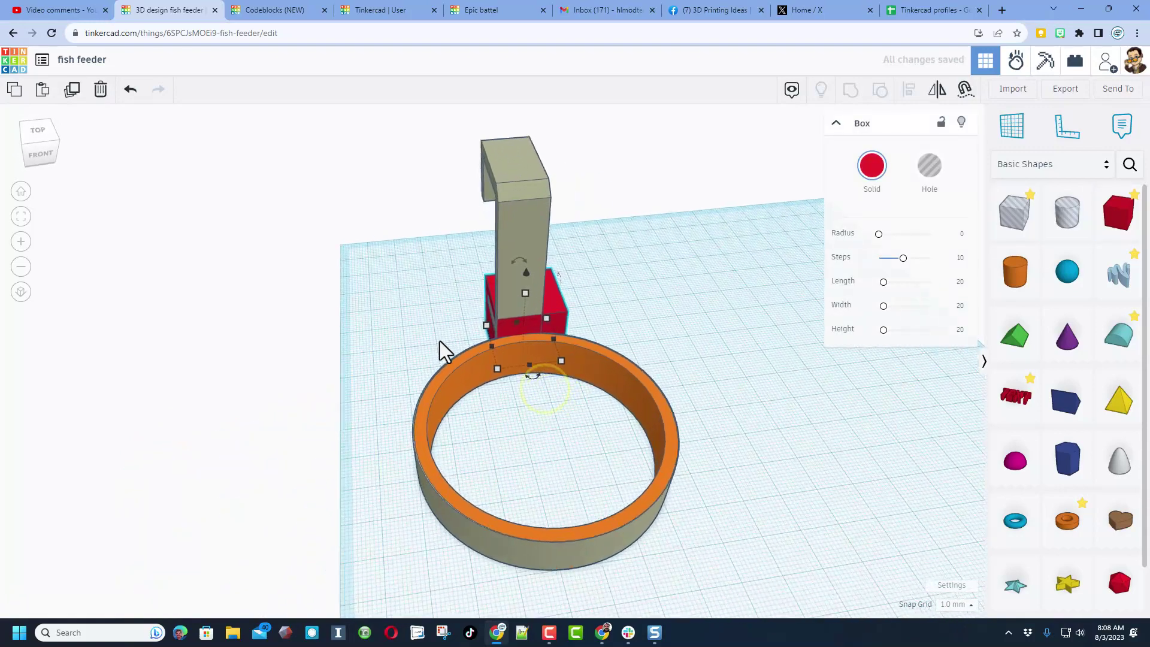
# Resize the box to match the vertical arm, 13 mm wide and 3 mm thick.
pyautogui.scroll(5, 523, 326)
pyautogui.moveTo(695, 324); pyautogui.dragTo(460, 336, button='right')
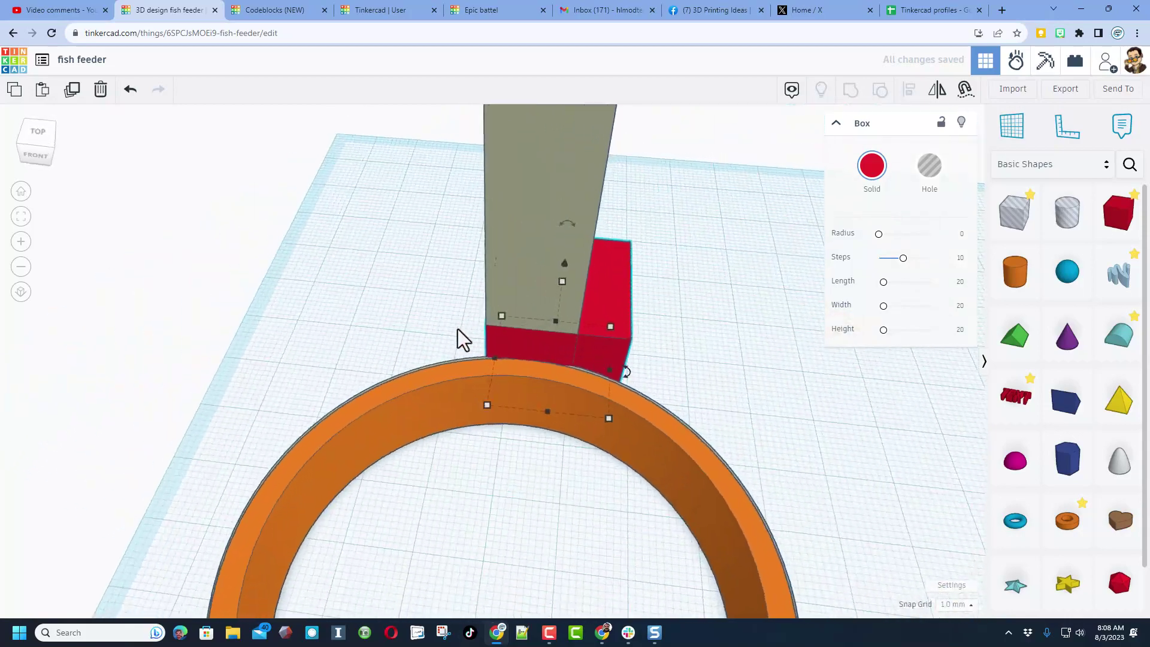
pyautogui.moveTo(613, 372); pyautogui.dragTo(570, 364)
pyautogui.moveTo(508, 469); pyautogui.dragTo(674, 409, button='right')
pyautogui.click(521, 339)
pyautogui.click(522, 339)
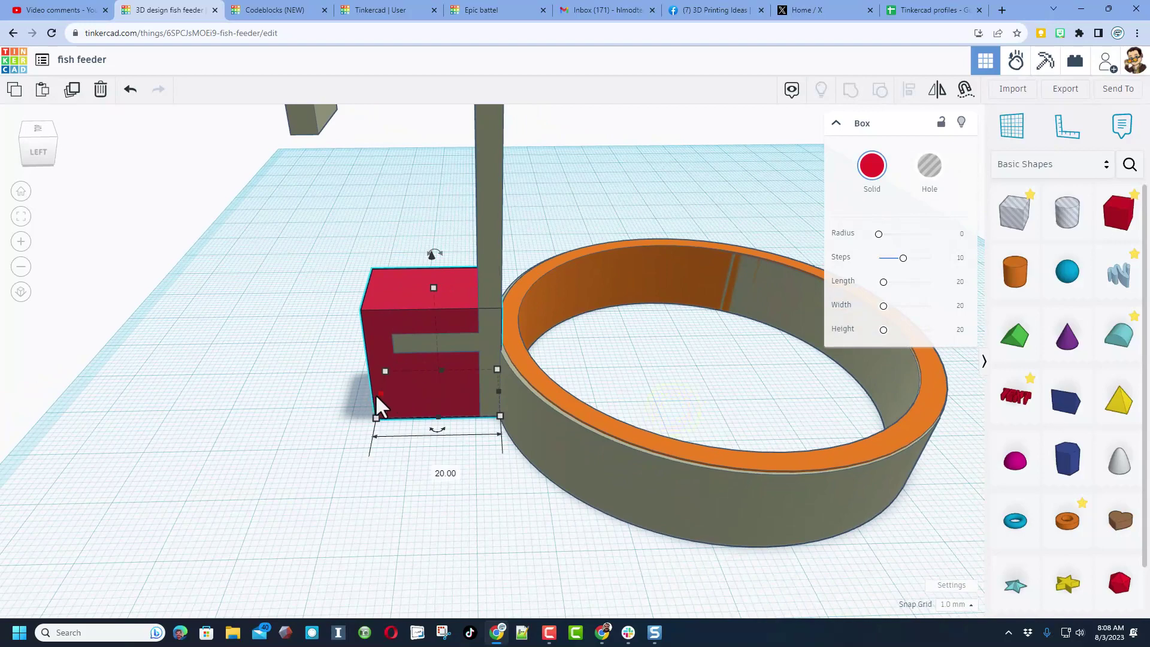
pyautogui.moveTo(375, 394); pyautogui.dragTo(475, 405)
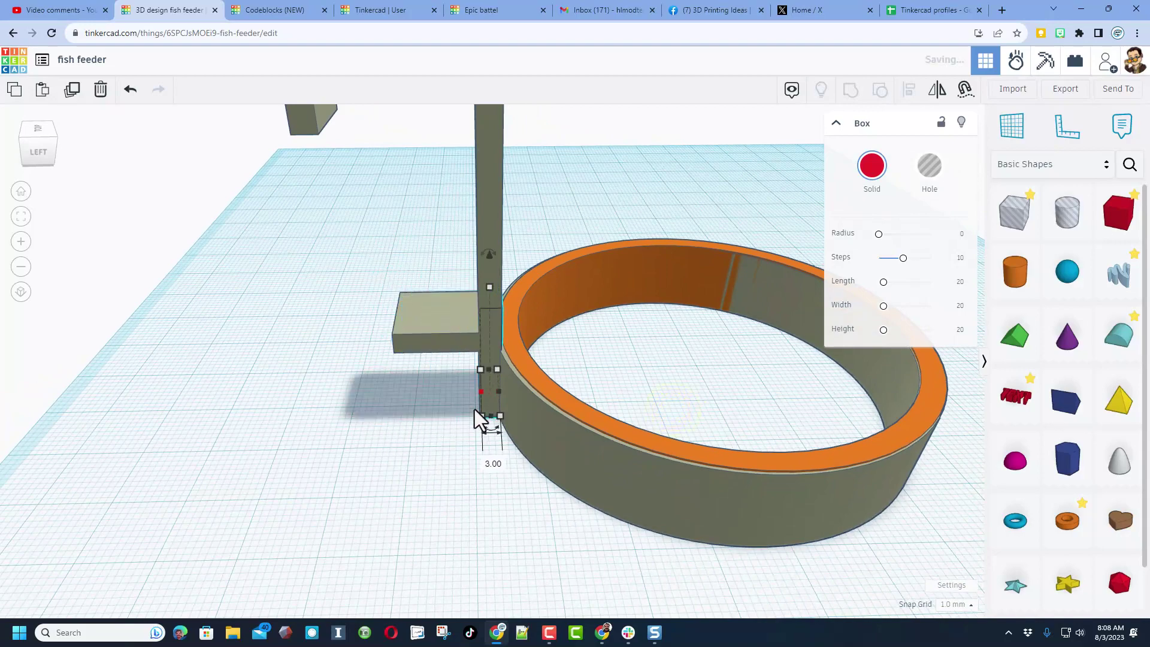
# Raise the box's height to 60 mm so that it reaches the hook's upper surface.
pyautogui.moveTo(475, 408); pyautogui.dragTo(503, 320, button='right')
pyautogui.scroll(-10, 497, 335)
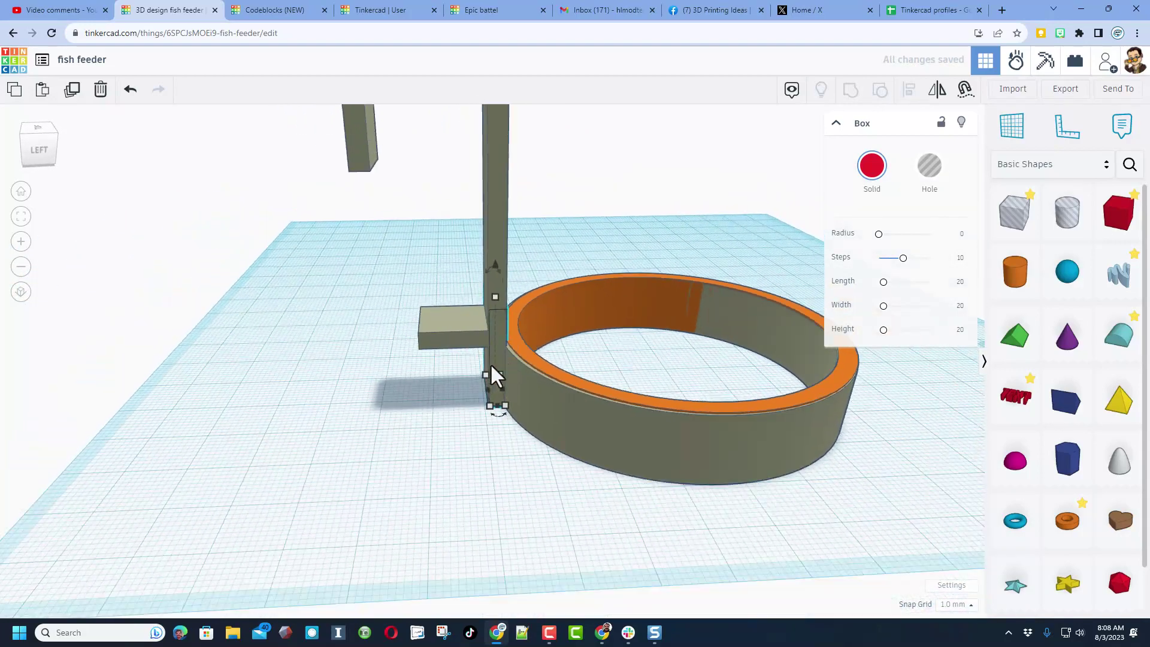
pyautogui.moveTo(495, 328); pyautogui.dragTo(497, 225)
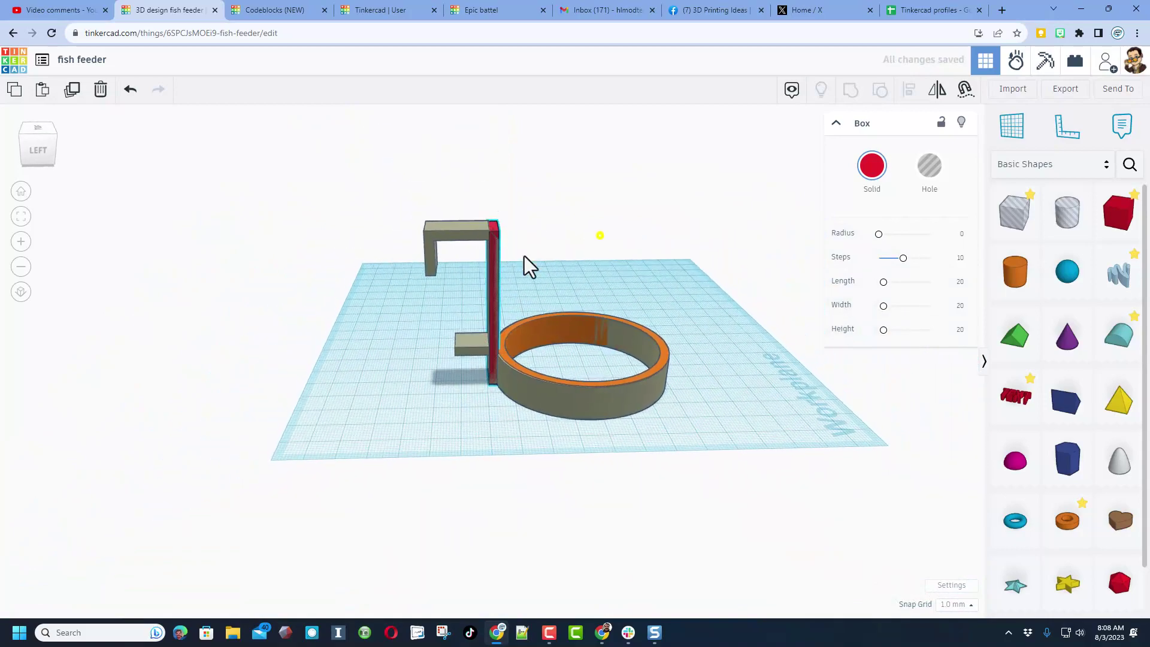
pyautogui.moveTo(524, 256); pyautogui.dragTo(504, 233, button='right')
pyautogui.scroll(5, 515, 236)
pyautogui.moveTo(509, 314); pyautogui.dragTo(570, 304, button='right')
pyautogui.moveTo(560, 234); pyautogui.dragTo(511, 243, button='right')
pyautogui.rightClick(578, 261)
pyautogui.moveTo(497, 221)
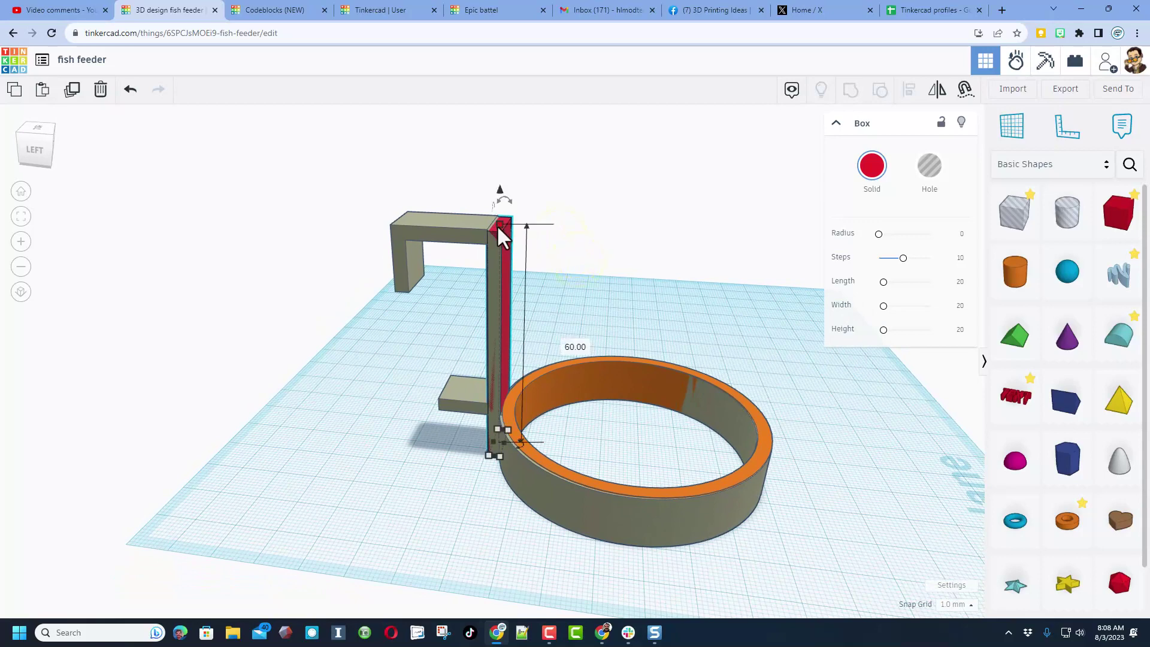
pyautogui.click(953, 605)
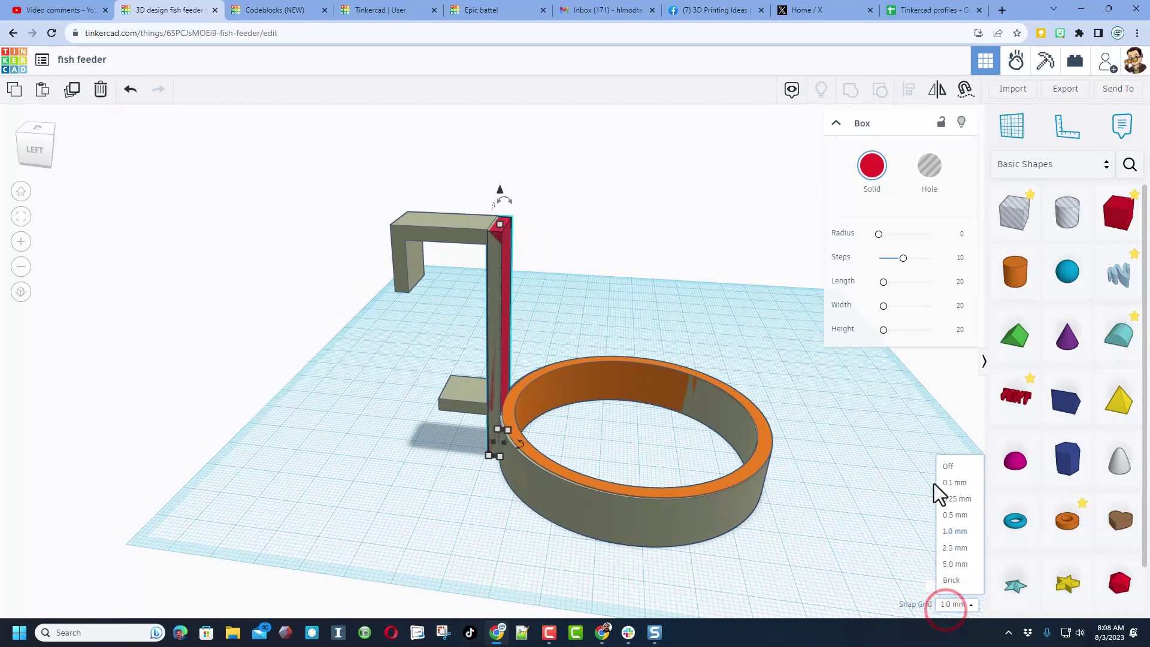
pyautogui.click(544, 236)
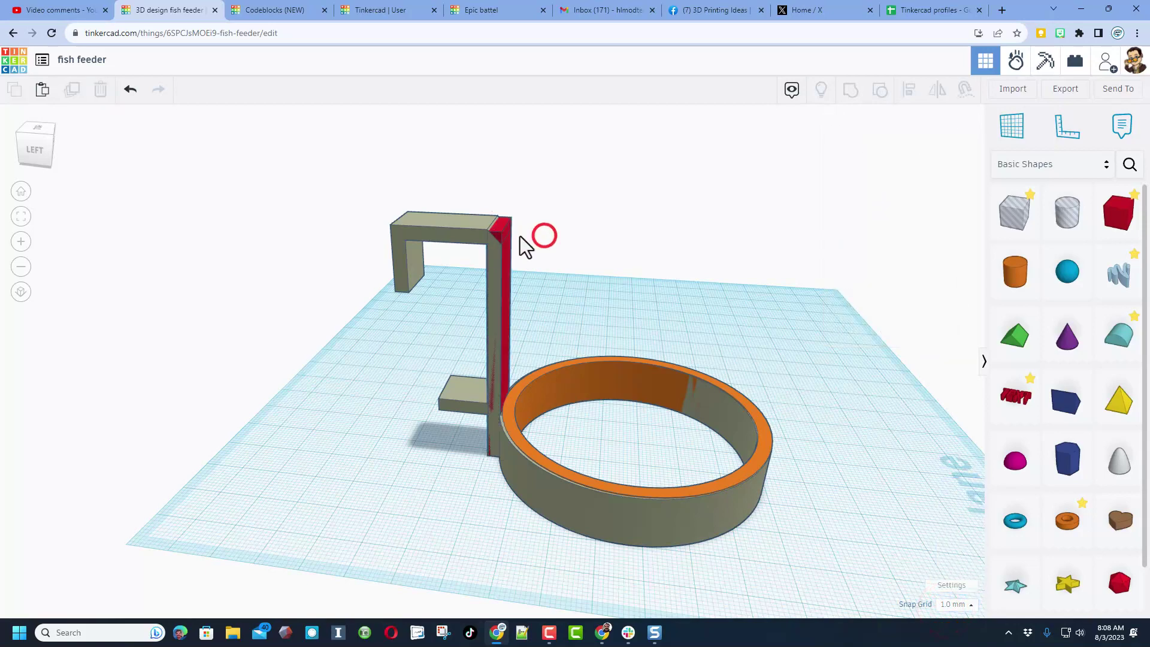
pyautogui.click(507, 229)
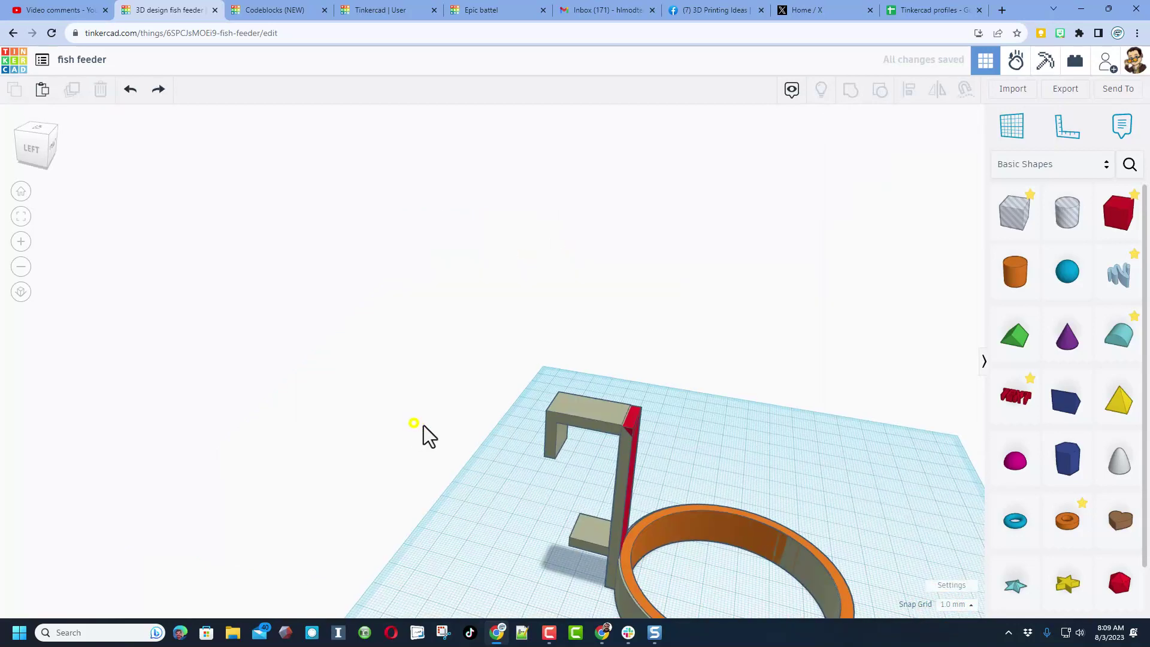
# Duplicate the upright box, cruise the copy onto the hook's outer end face and slide it 23 mm back into the top arm.
pyautogui.moveTo(423, 426); pyautogui.dragTo(633, 416, button='right')
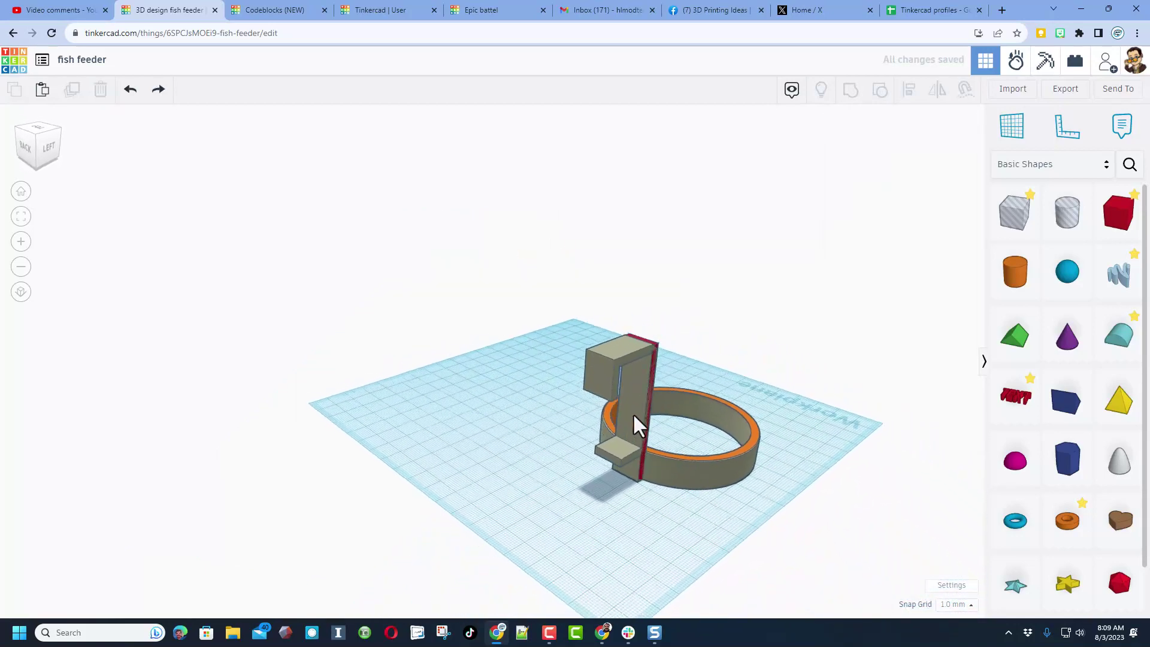
pyautogui.click(35, 137)
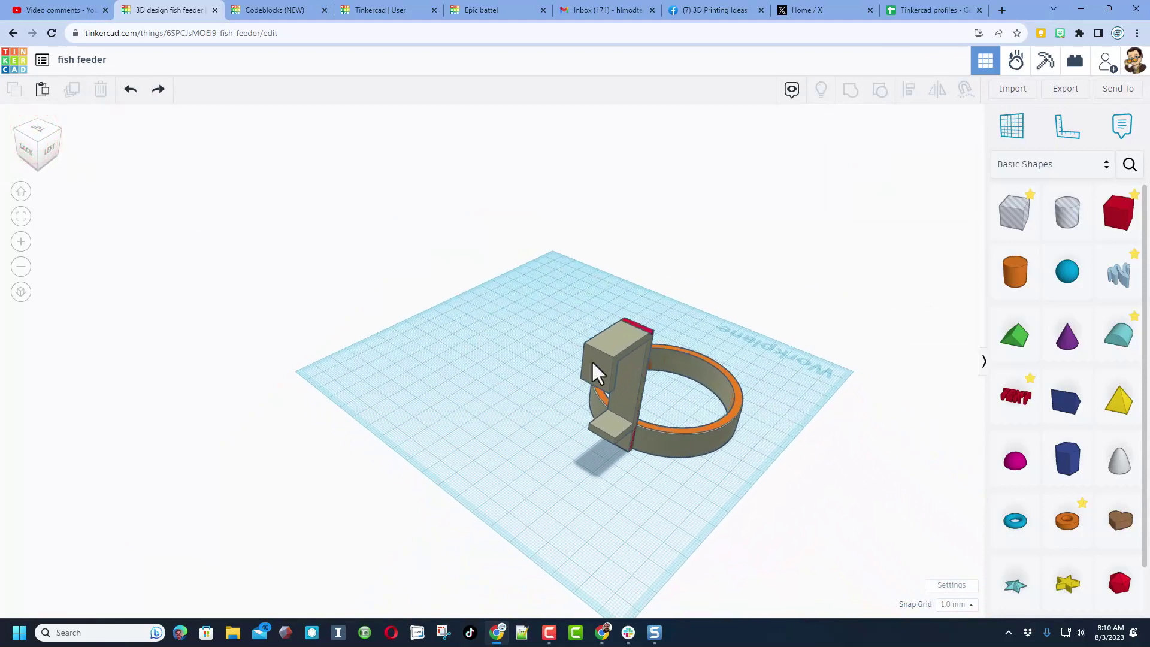
pyautogui.click(637, 326)
pyautogui.hotkey('ctrl', 'd')
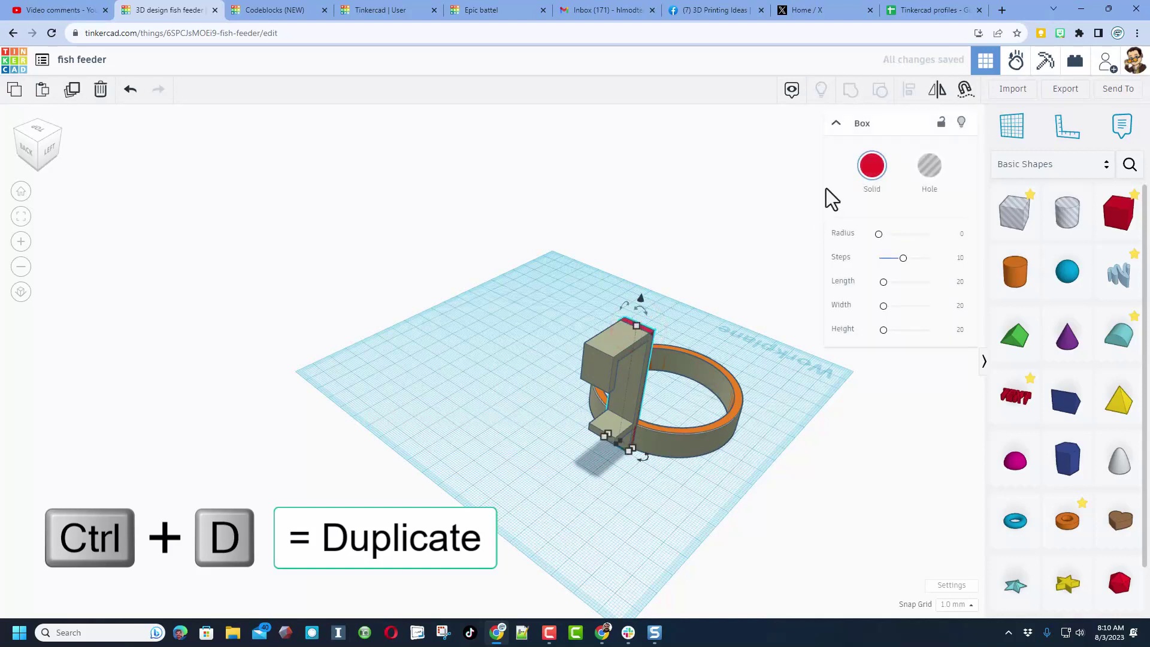
pyautogui.click(965, 90)
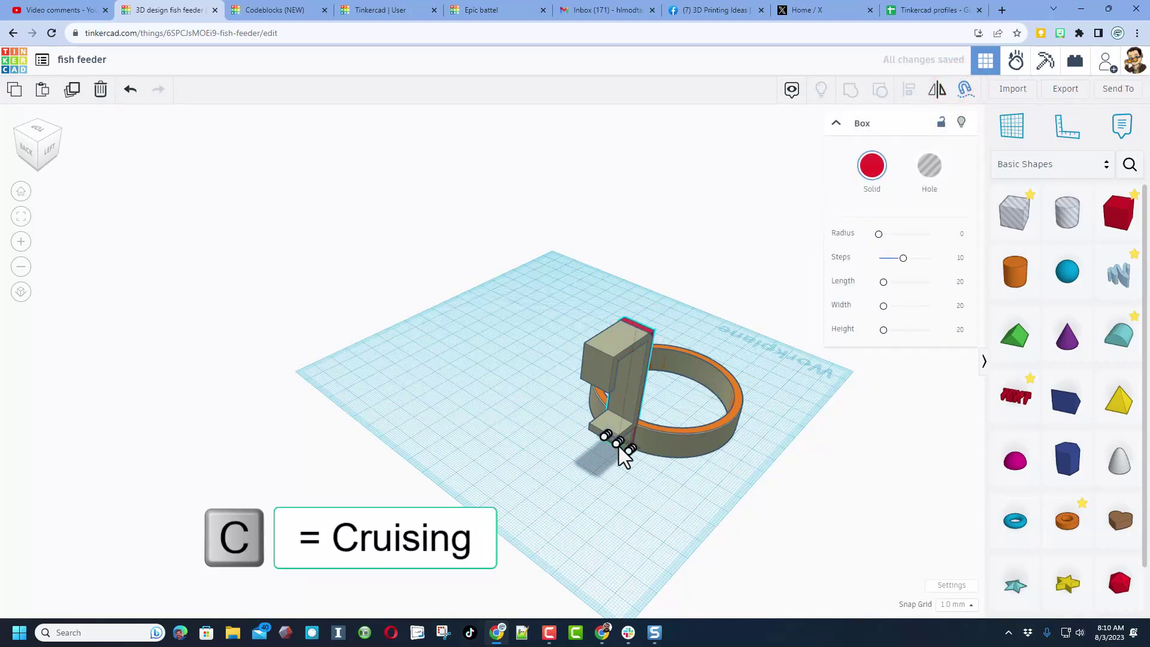
pyautogui.moveTo(615, 445); pyautogui.dragTo(600, 364)
pyautogui.moveTo(622, 380); pyautogui.dragTo(415, 412, button='right')
pyautogui.moveTo(608, 425); pyautogui.dragTo(671, 424)
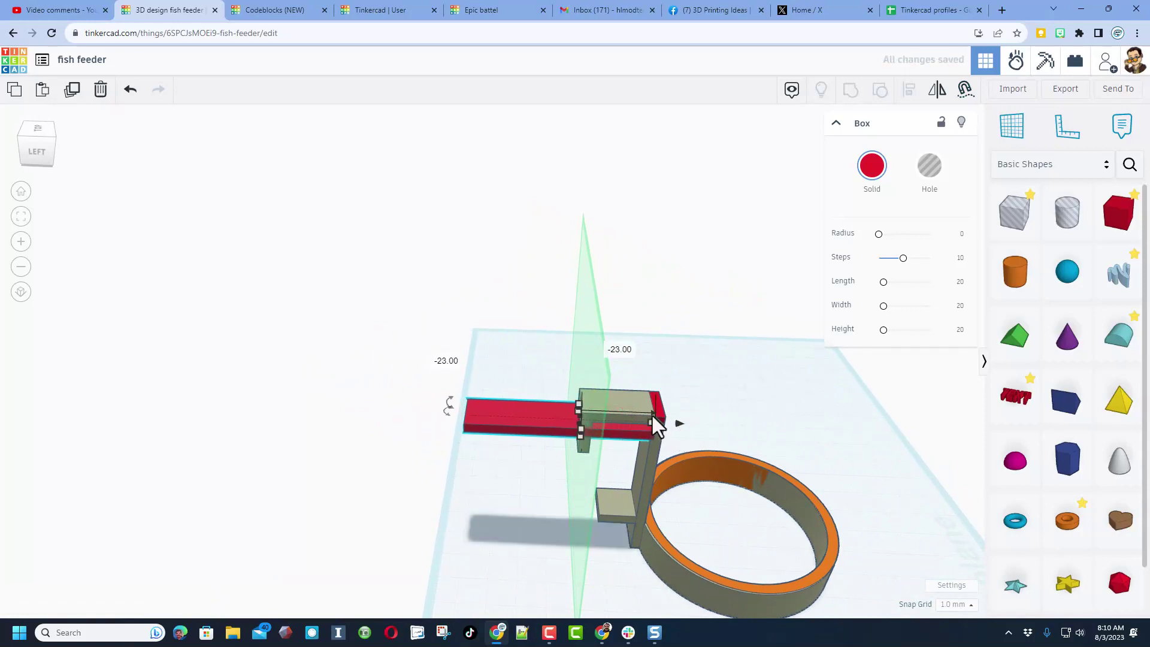
# Select both boxes and align them flush on top, centered across the width and flush at the ring side.
pyautogui.keyDown('shift'); pyautogui.click(655, 461); pyautogui.keyUp('shift')
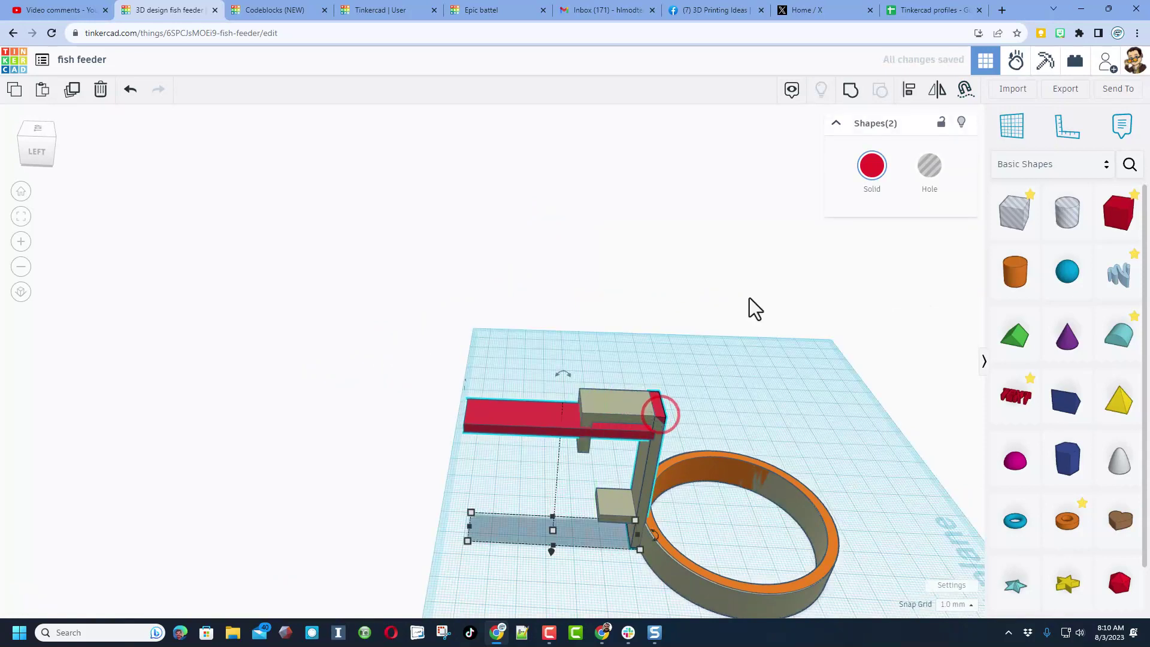
pyautogui.click(909, 90)
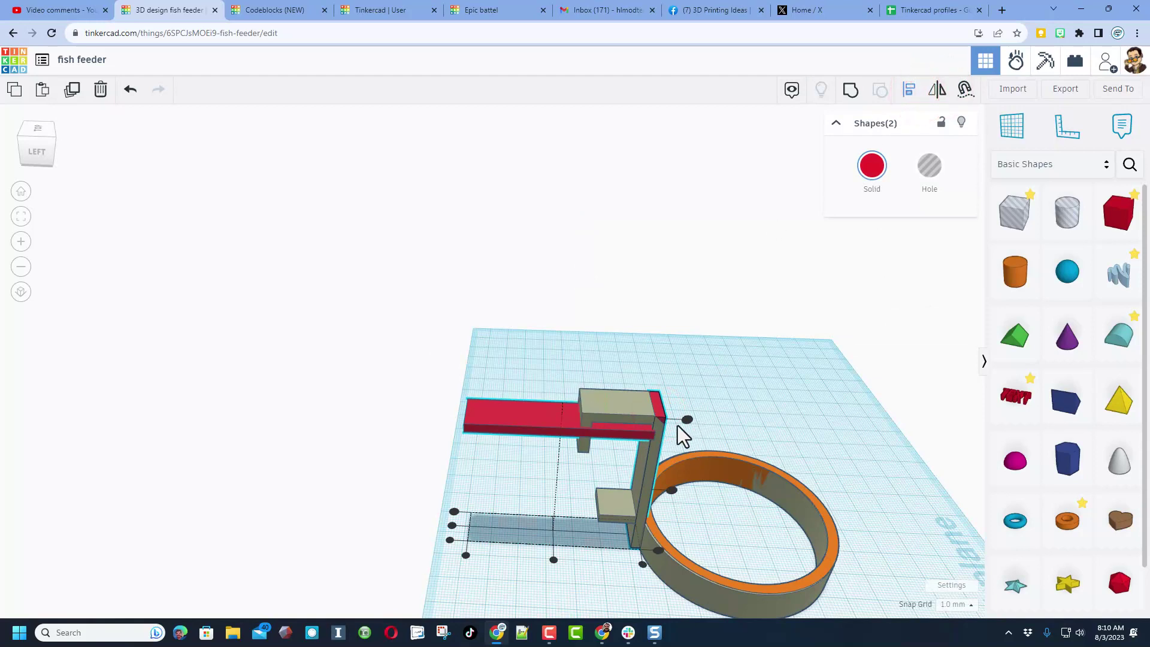
pyautogui.moveTo(689, 427)
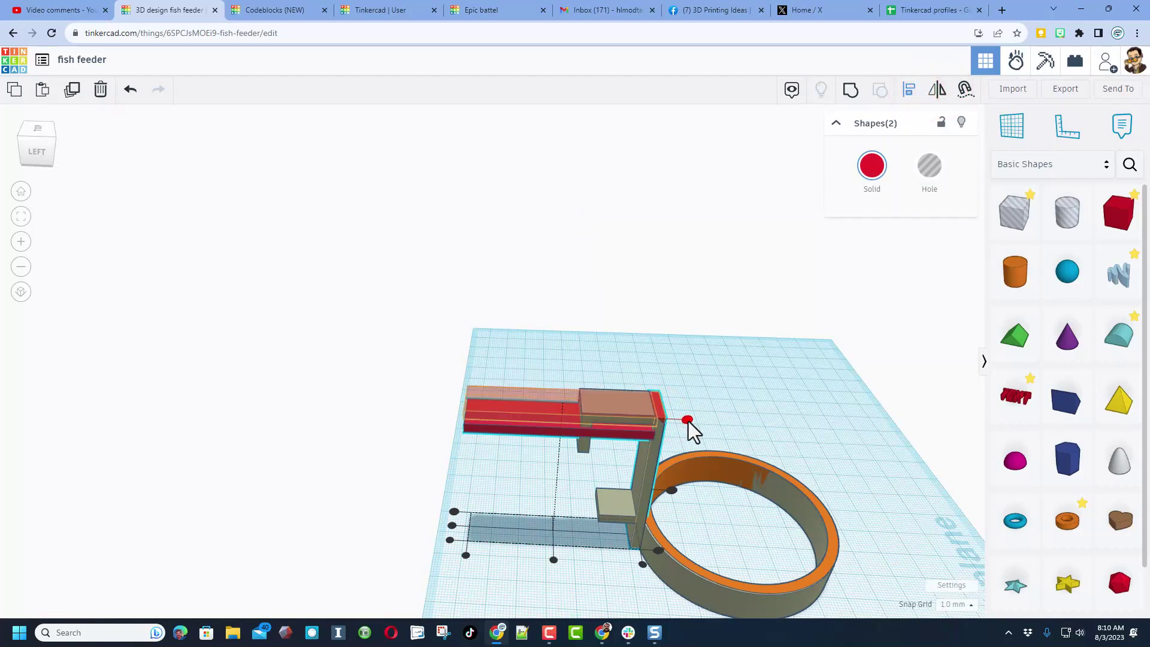
pyautogui.click(688, 421)
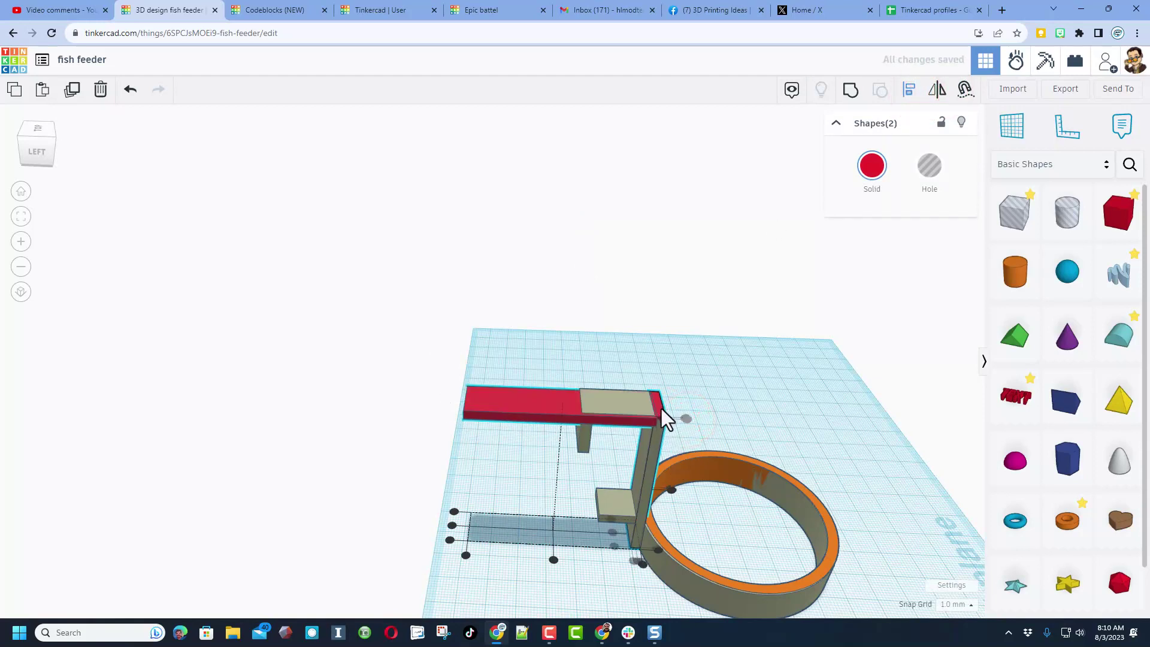
pyautogui.click(610, 532)
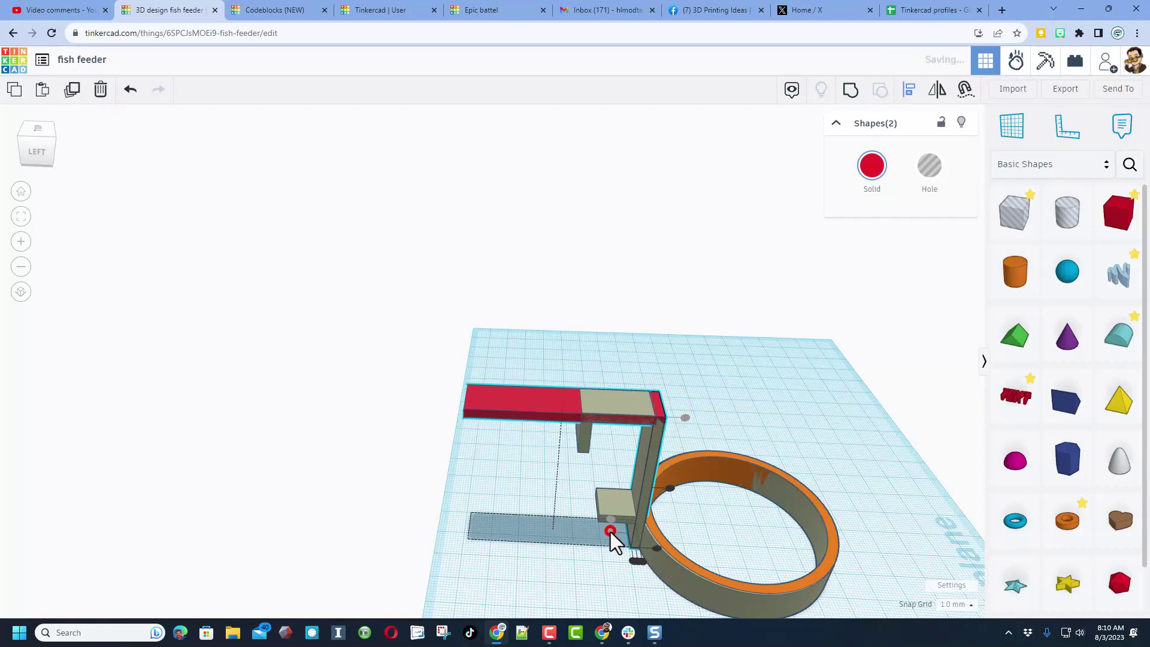
pyautogui.click(645, 566)
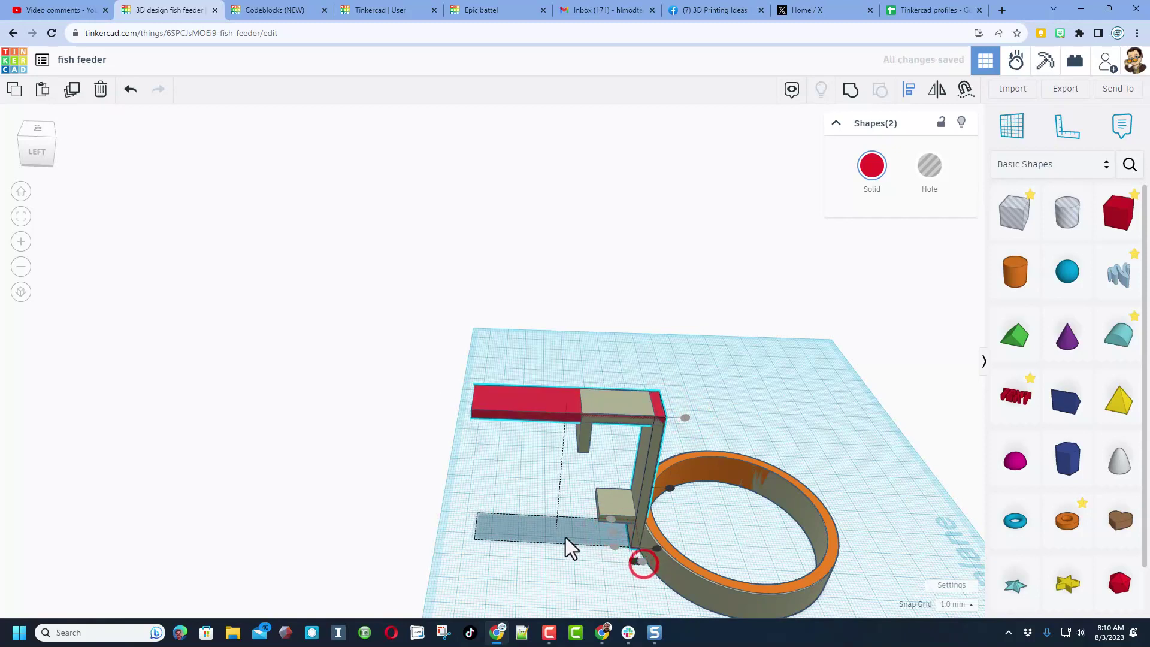
pyautogui.click(503, 533)
# Shorten the horizontal box to 25 mm so that it ends within the hook's top arm.
pyautogui.scroll(3, 632, 484)
pyautogui.moveTo(686, 414); pyautogui.dragTo(685, 368, button='right')
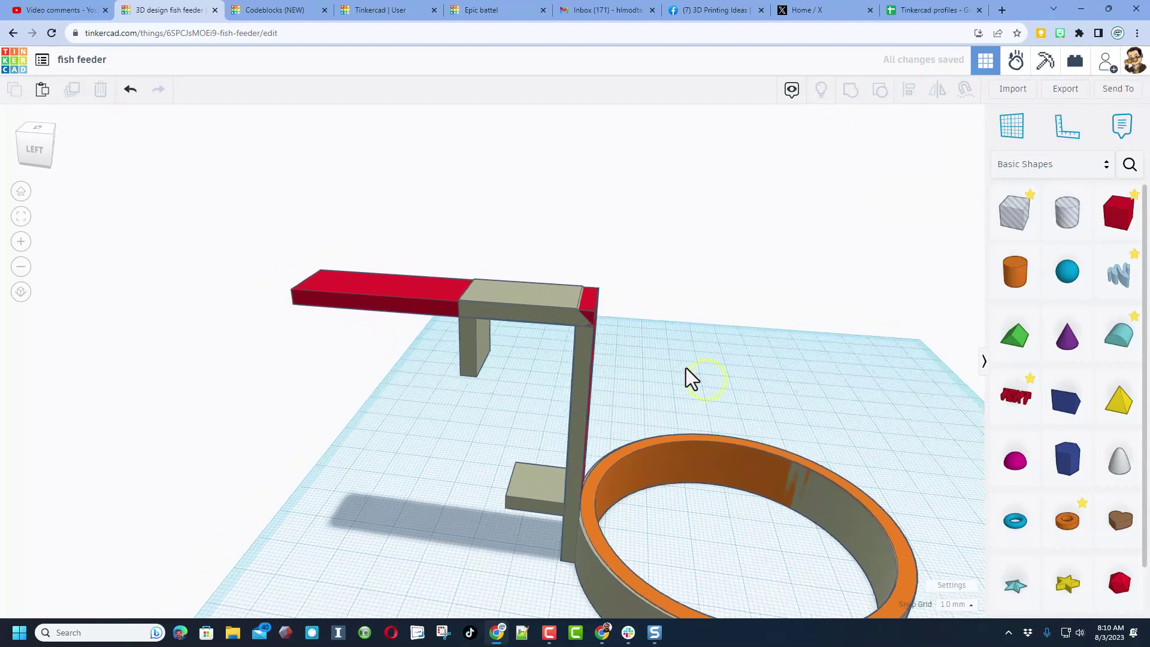
pyautogui.moveTo(658, 329); pyautogui.dragTo(657, 347, button='right')
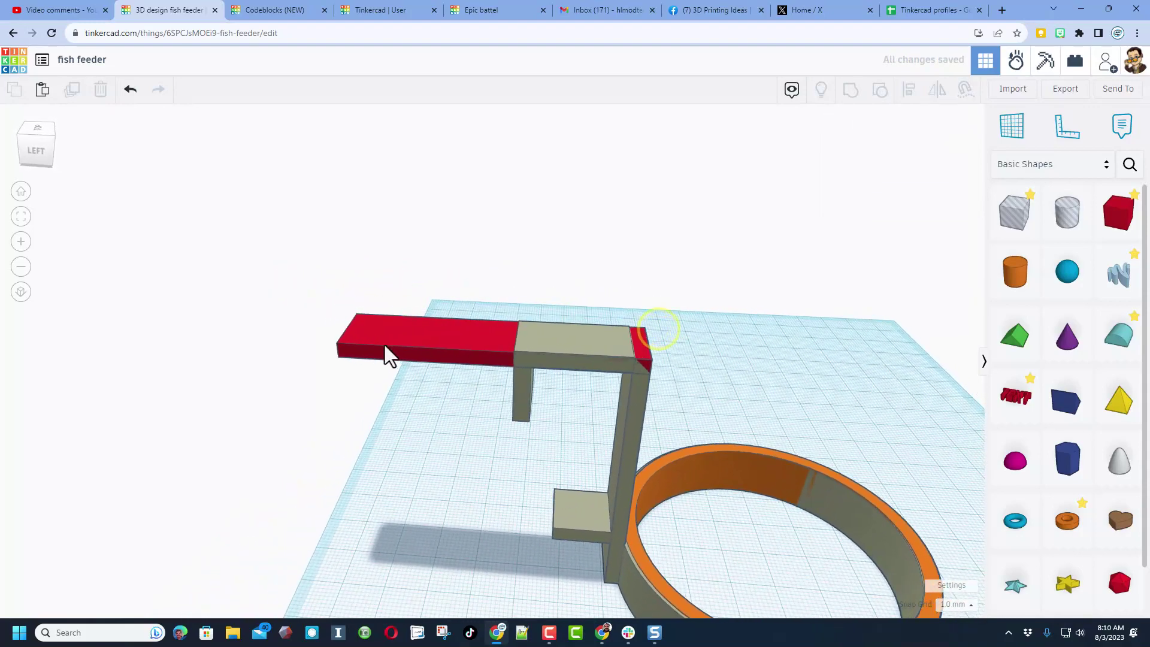
pyautogui.click(386, 353)
pyautogui.moveTo(347, 339); pyautogui.dragTo(514, 347)
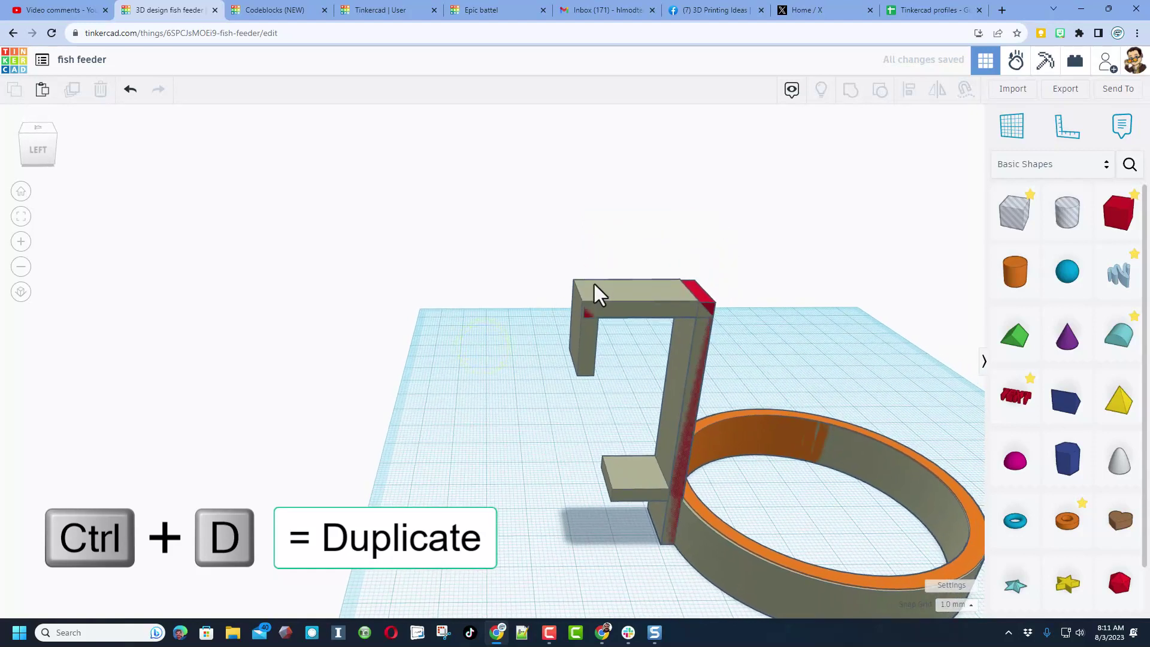
# Duplicate the horizontal box and cruise the copy upright onto the outer end of the hook's top arm.
pyautogui.click(696, 291)
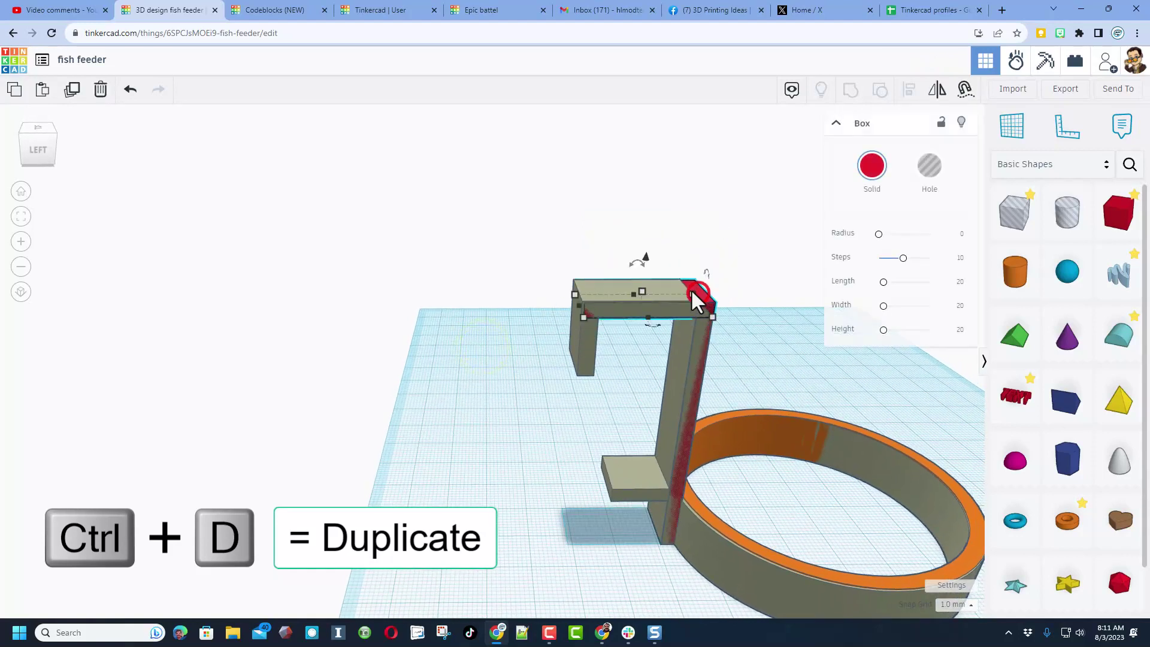
pyautogui.hotkey('ctrl', 'd')
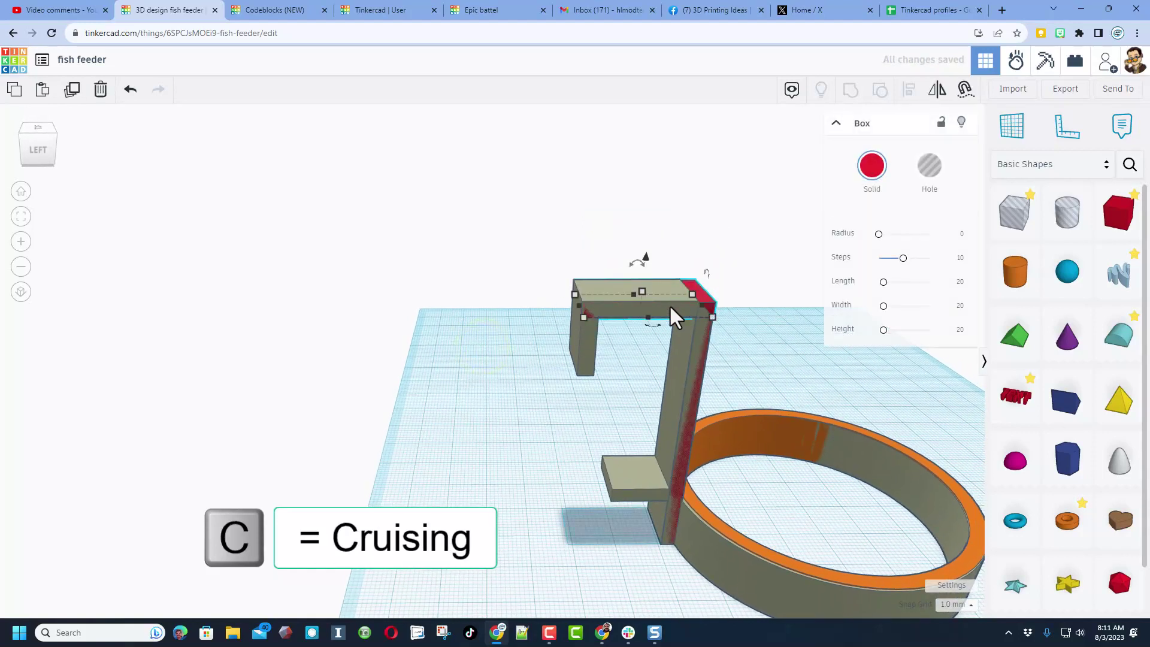
pyautogui.press('c')
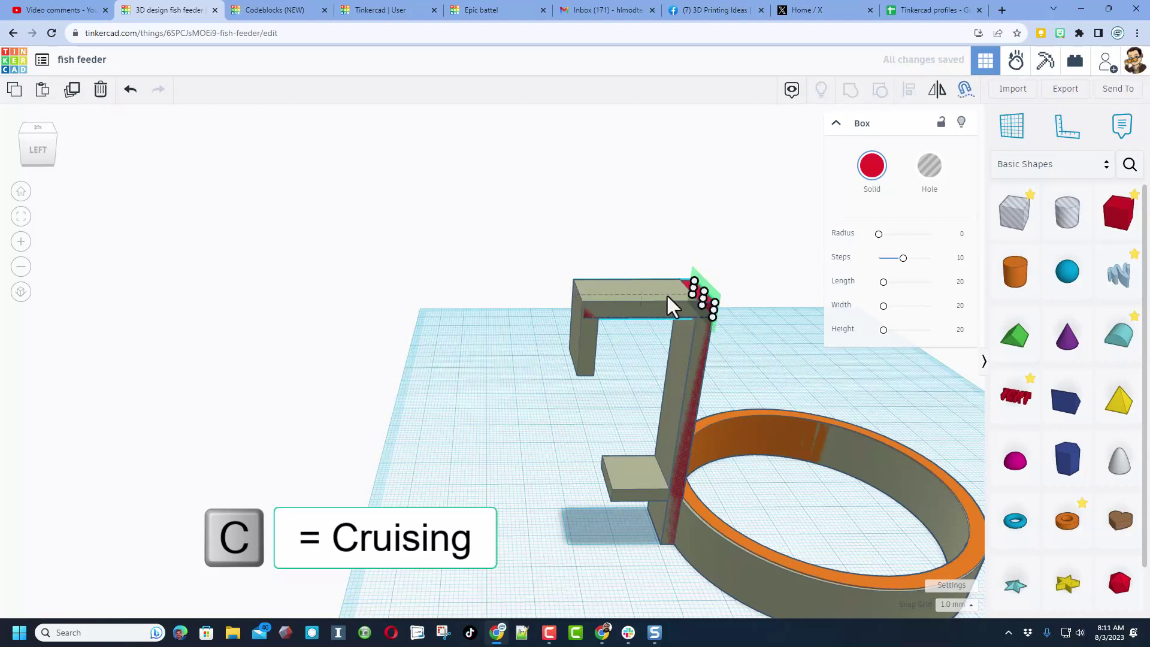
pyautogui.moveTo(701, 302); pyautogui.dragTo(580, 291)
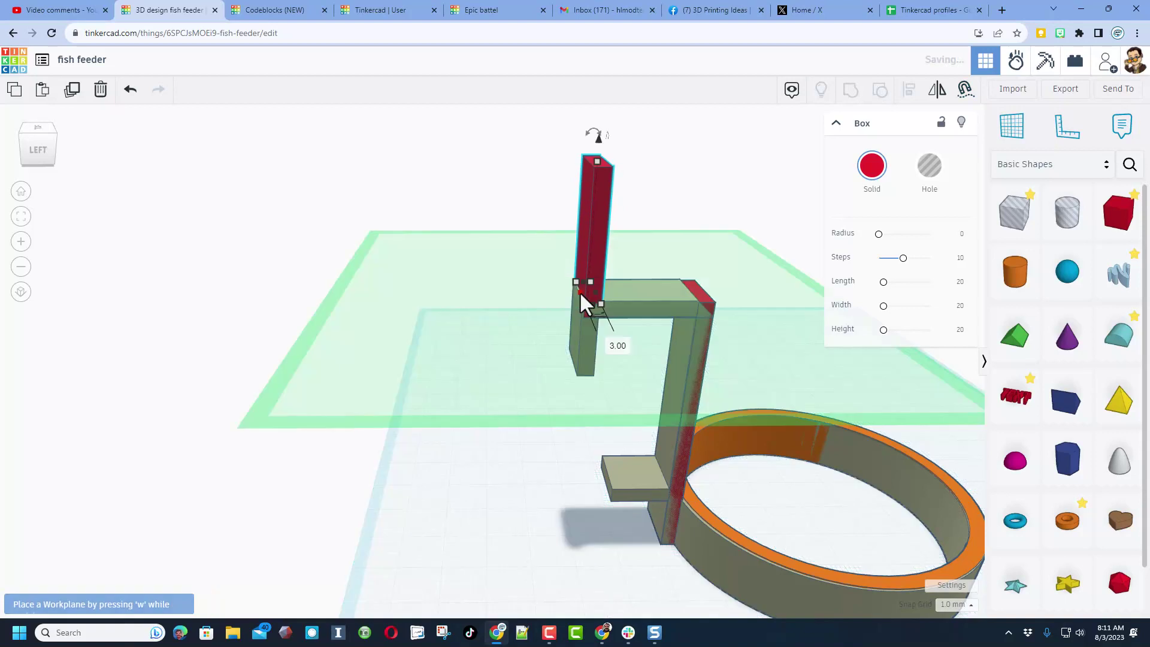
# Lower the copy 15 mm into the hook's downward lip, nudge it outward and trim its height to 15 mm.
pyautogui.moveTo(598, 142); pyautogui.dragTo(584, 221)
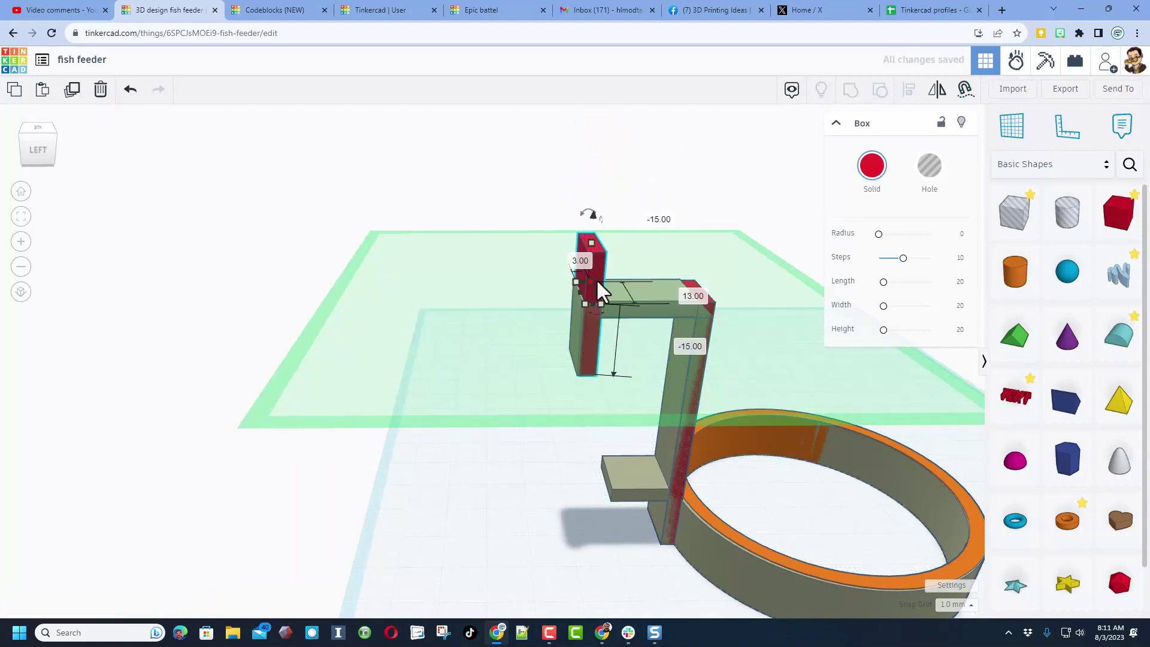
pyautogui.press('Left')
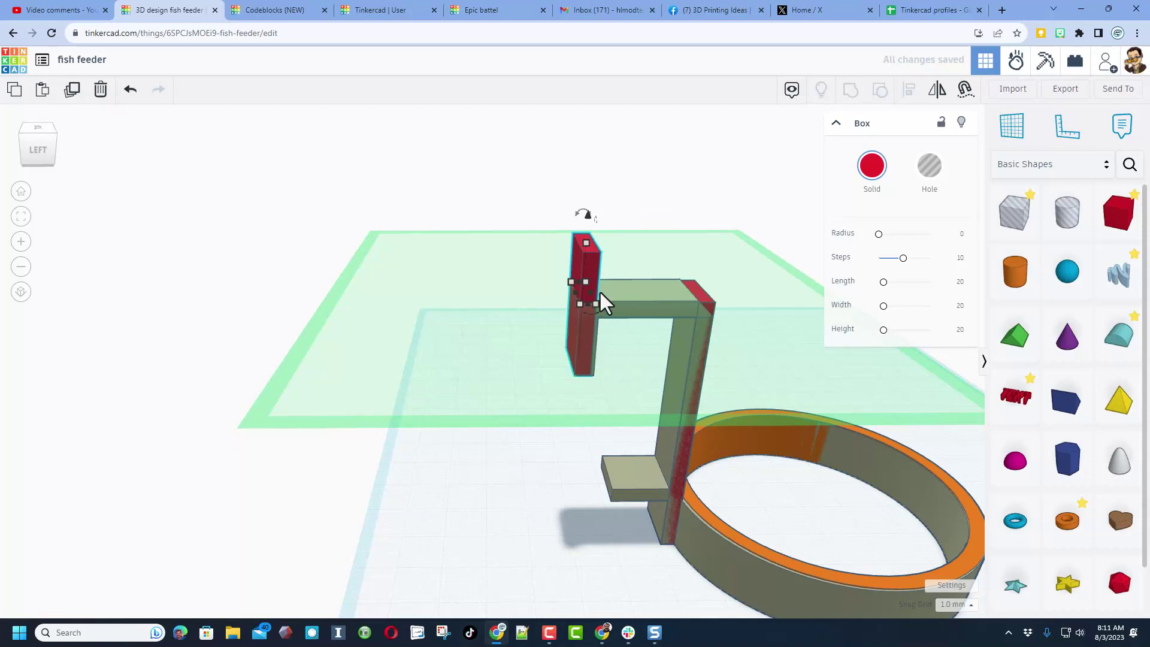
pyautogui.moveTo(585, 245); pyautogui.dragTo(588, 292)
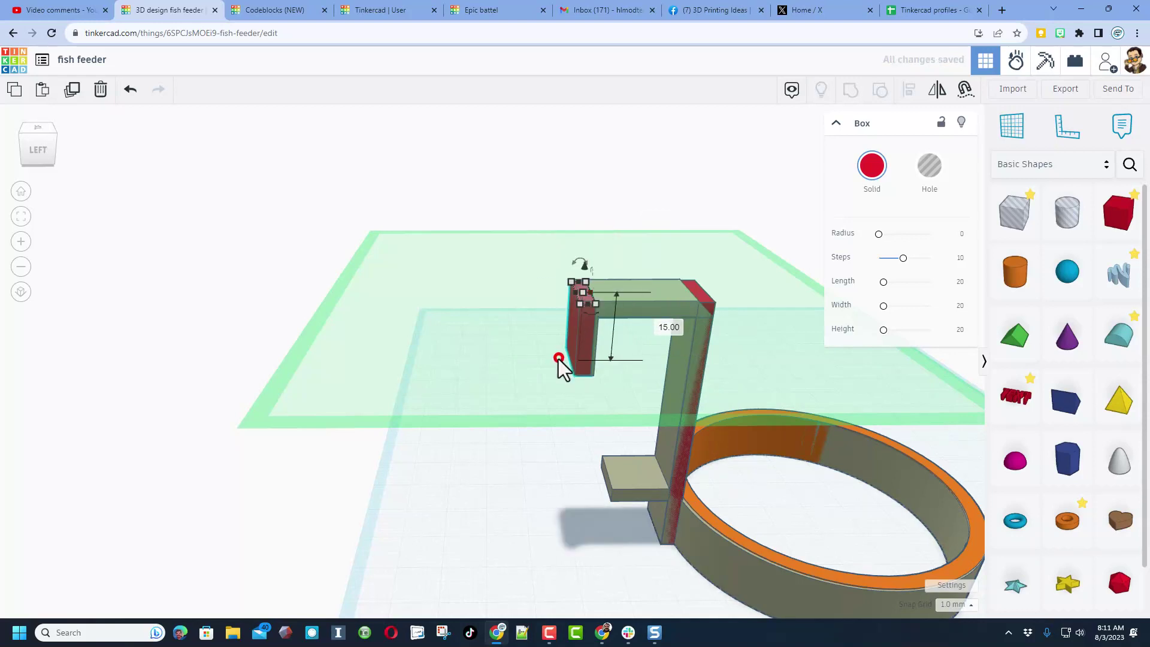
# Cruise a copy of the 25 mm top box onto the lower tab's end face and slide it 14 mm back toward the upright.
pyautogui.moveTo(559, 362); pyautogui.dragTo(726, 328)
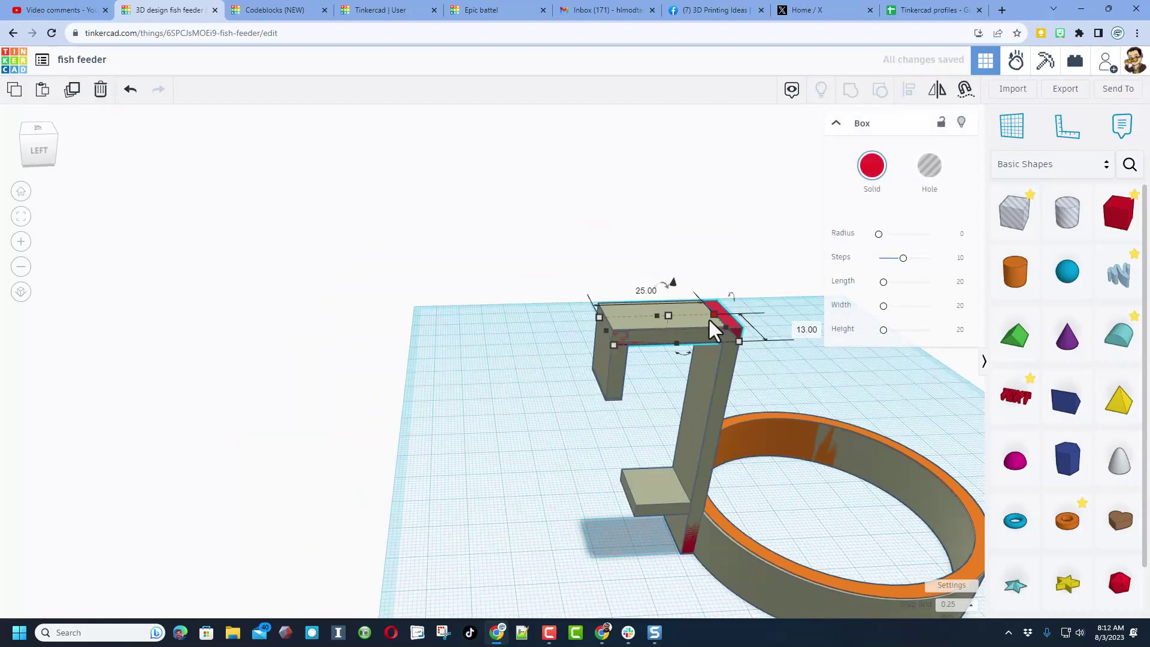
pyautogui.press('c')
pyautogui.moveTo(725, 323); pyautogui.dragTo(627, 487)
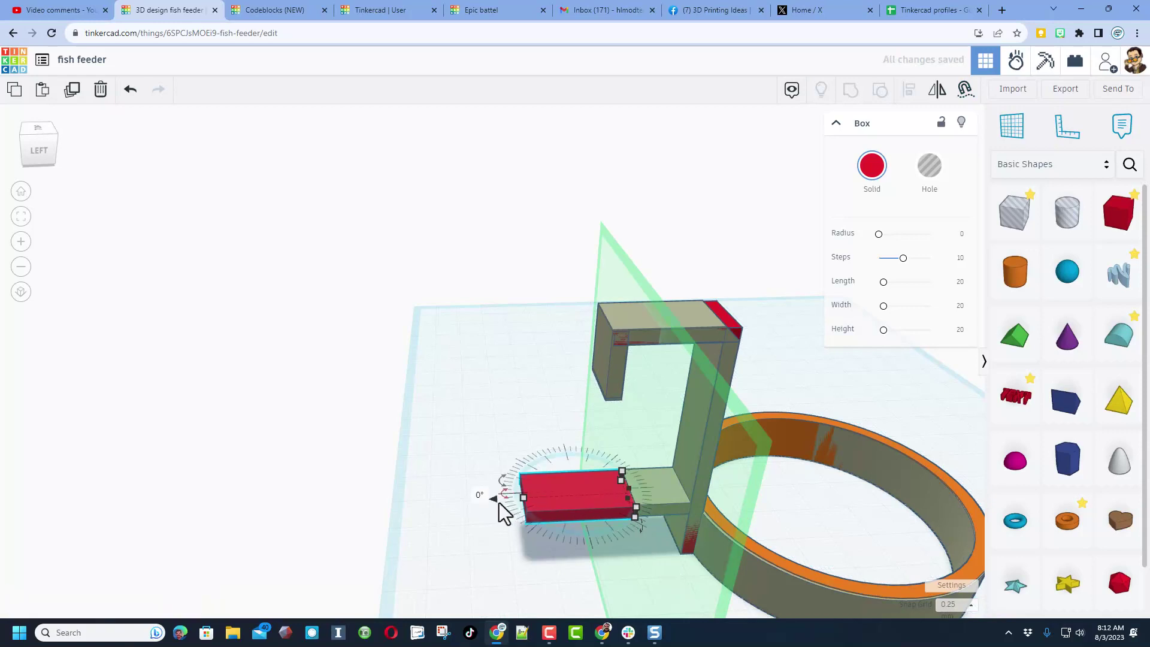
pyautogui.moveTo(495, 500); pyautogui.dragTo(552, 497)
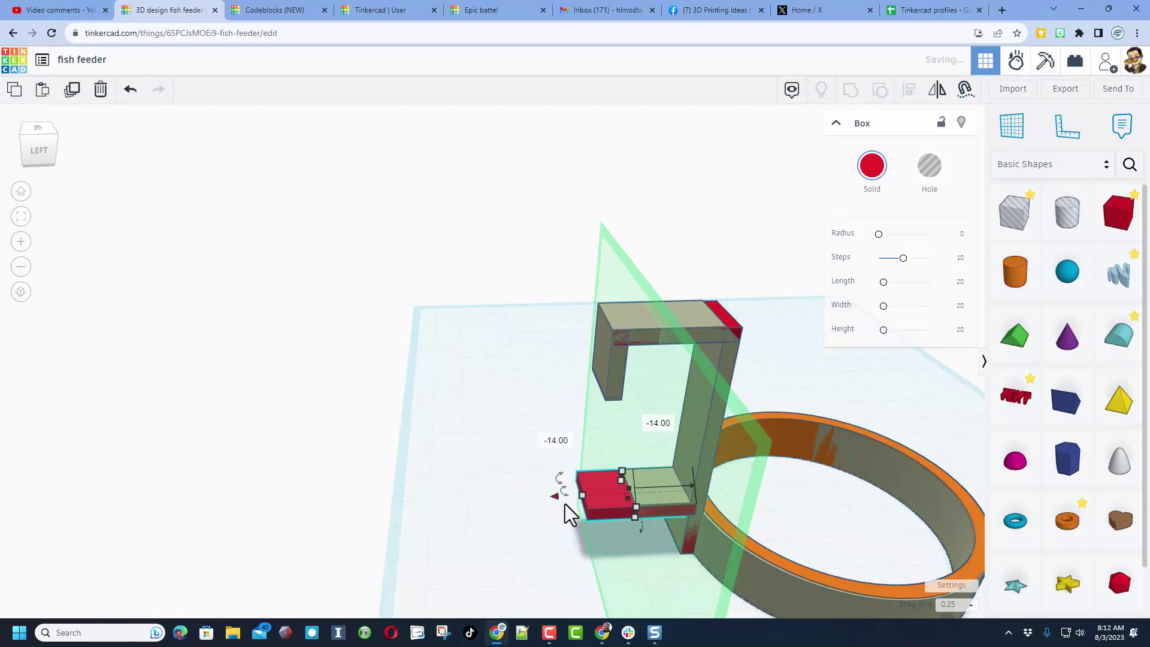
pyautogui.moveTo(563, 499); pyautogui.dragTo(635, 376, button='right')
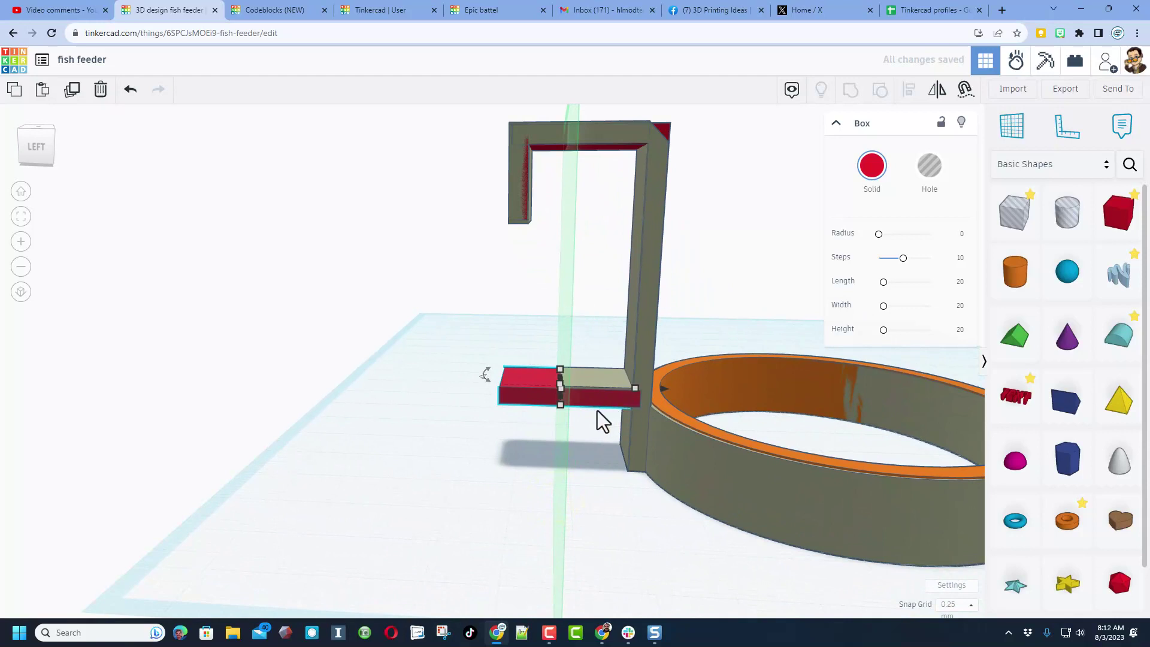
# Raise the lower tab box until it covers the imported hook's tab, then check its fit from other angles.
pyautogui.hotkey('ctrl', 'Up')
pyautogui.hotkey('ctrl', 'Up')
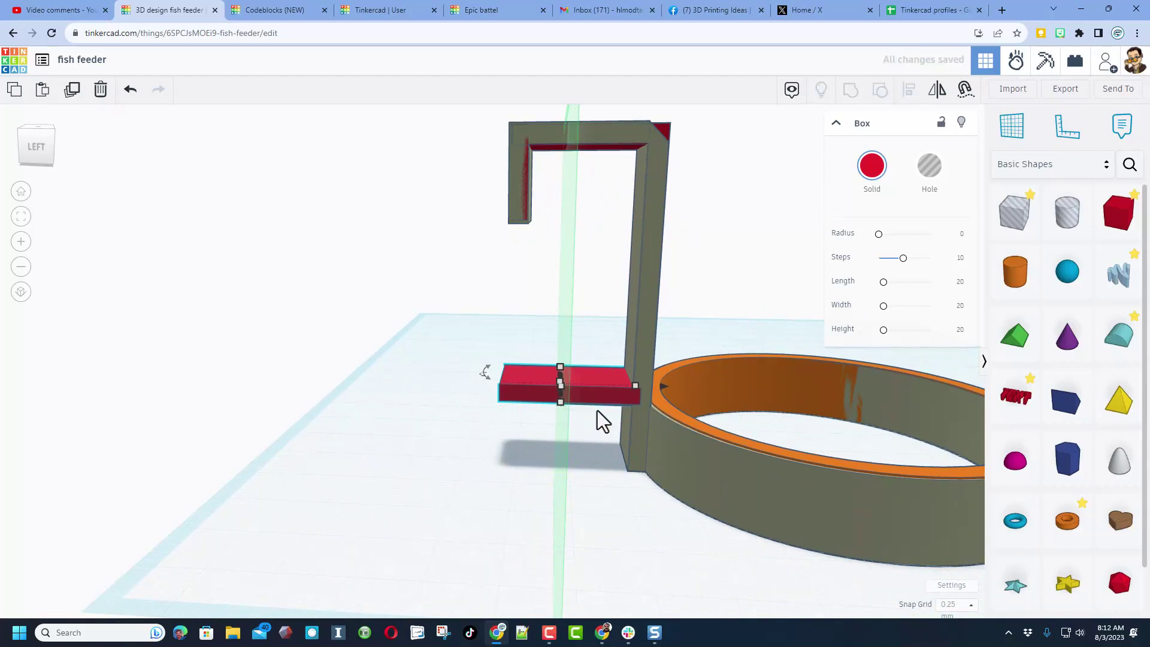
pyautogui.moveTo(552, 414); pyautogui.dragTo(537, 437, button='right')
pyautogui.press('d')
pyautogui.moveTo(691, 409); pyautogui.dragTo(637, 409)
pyautogui.moveTo(483, 422); pyautogui.dragTo(542, 259, button='right')
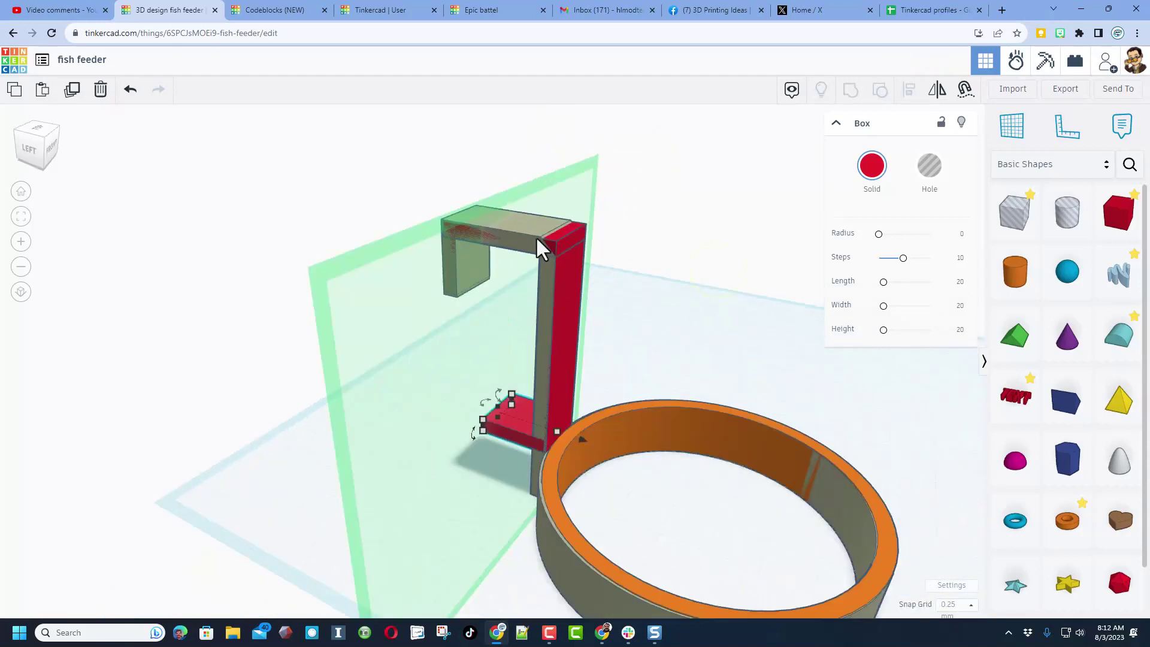
# Set the workplane on the imported hook's sloped top corner and place a hole box there to cut the chamfer.
pyautogui.click(1011, 127)
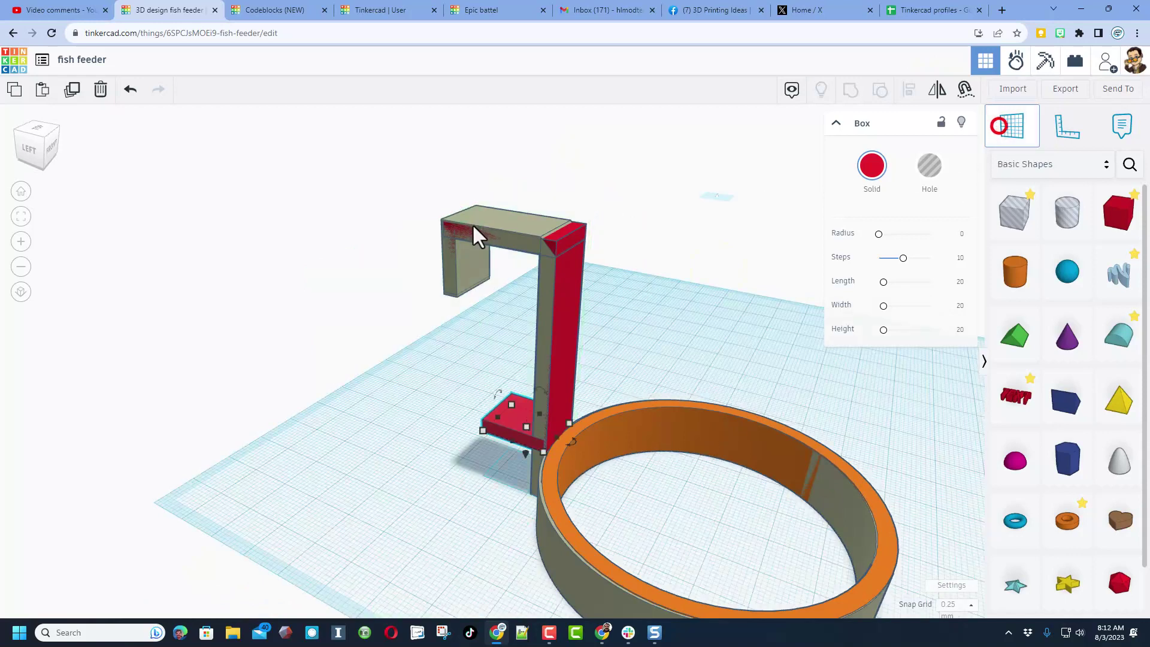
pyautogui.click(544, 246)
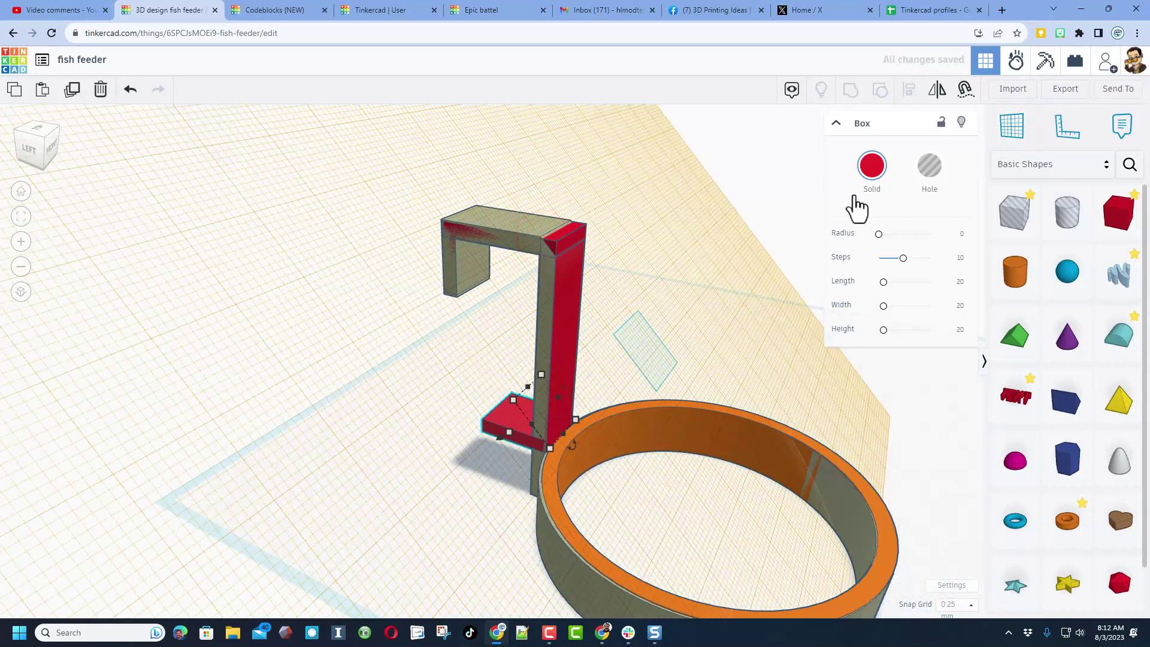
pyautogui.click(1007, 226)
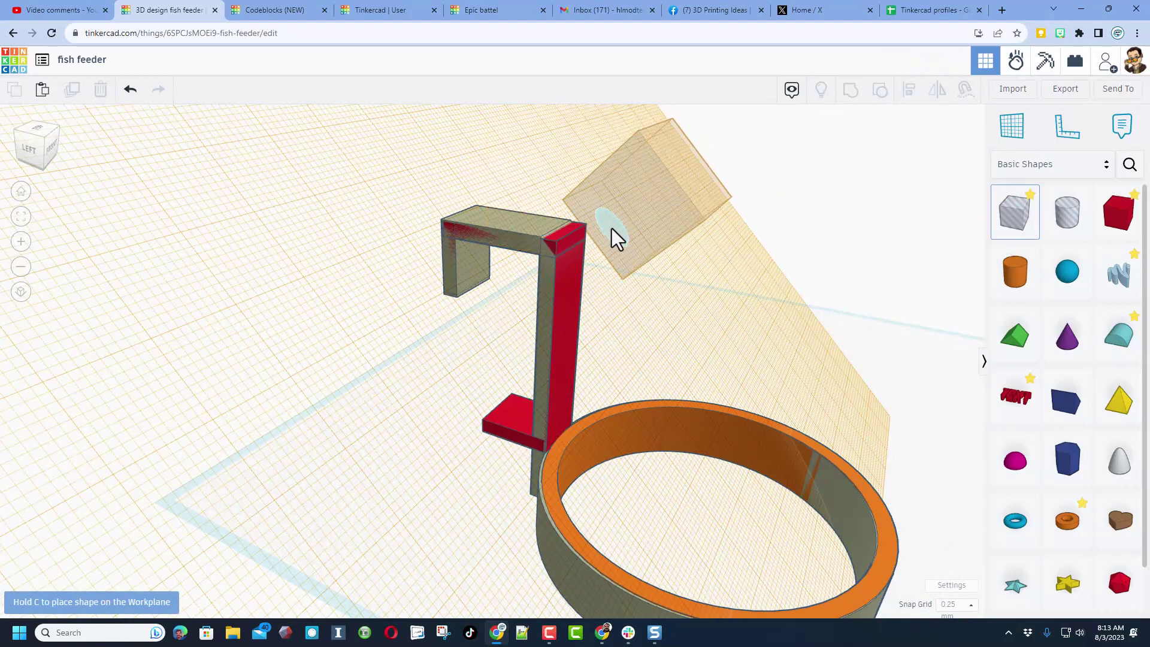
pyautogui.click(612, 228)
pyautogui.moveTo(602, 255); pyautogui.dragTo(527, 318, button='right')
pyautogui.moveTo(528, 312); pyautogui.dragTo(434, 350)
pyautogui.moveTo(295, 388); pyautogui.dragTo(454, 265, button='right')
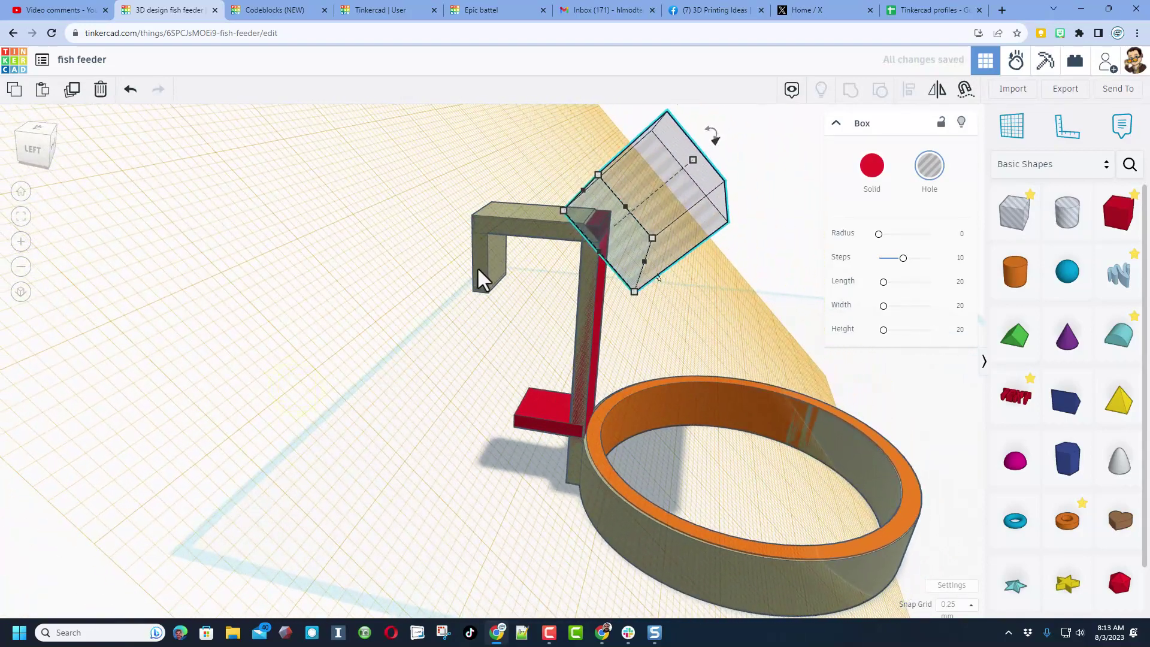
# Hide the imported feeder model and return the workplane to the base grid.
pyautogui.click(477, 268)
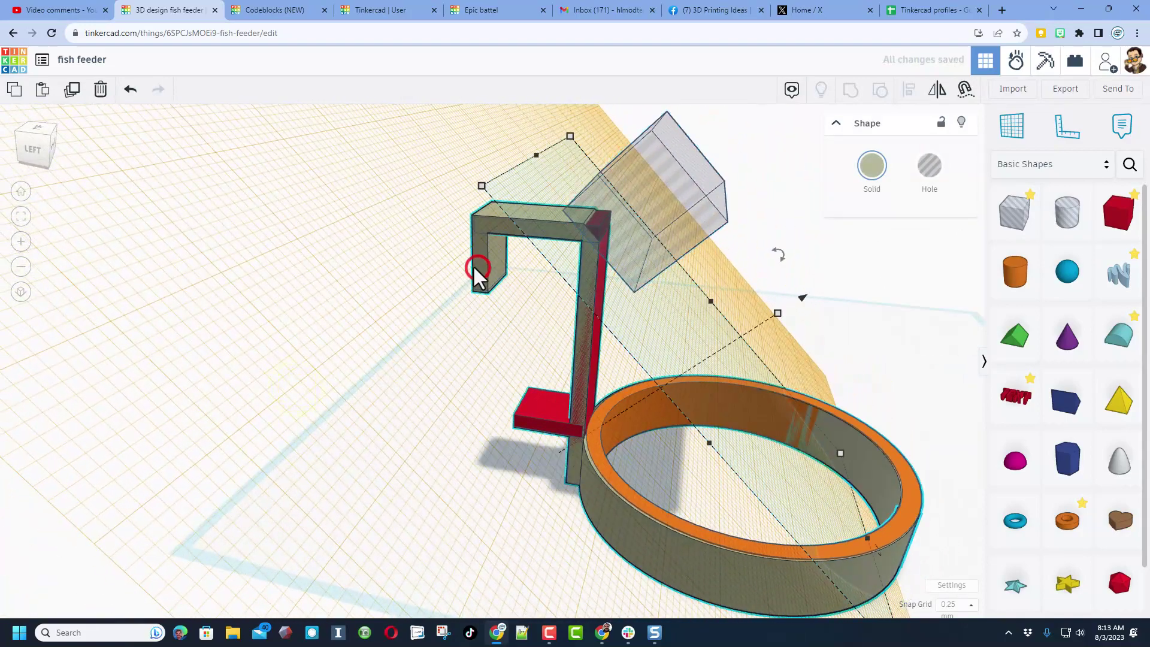
pyautogui.click(963, 122)
pyautogui.click(1011, 127)
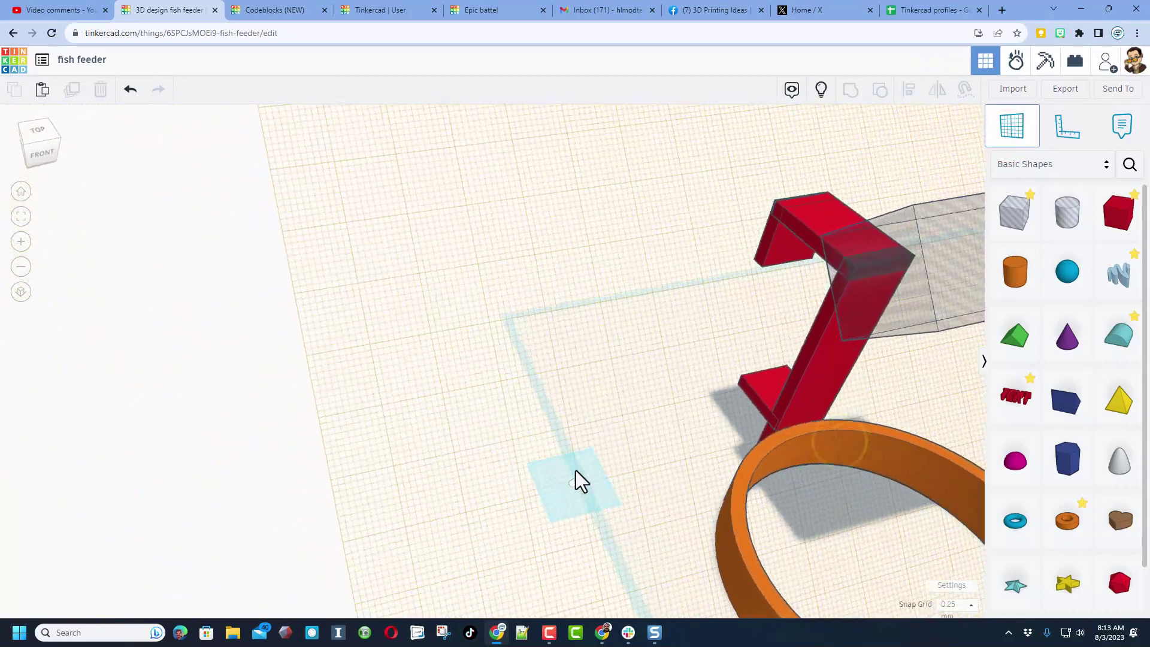
pyautogui.click(577, 463)
# Hide the tube and group the hook's boxes with the hole box to cut off the top corner.
pyautogui.click(765, 473)
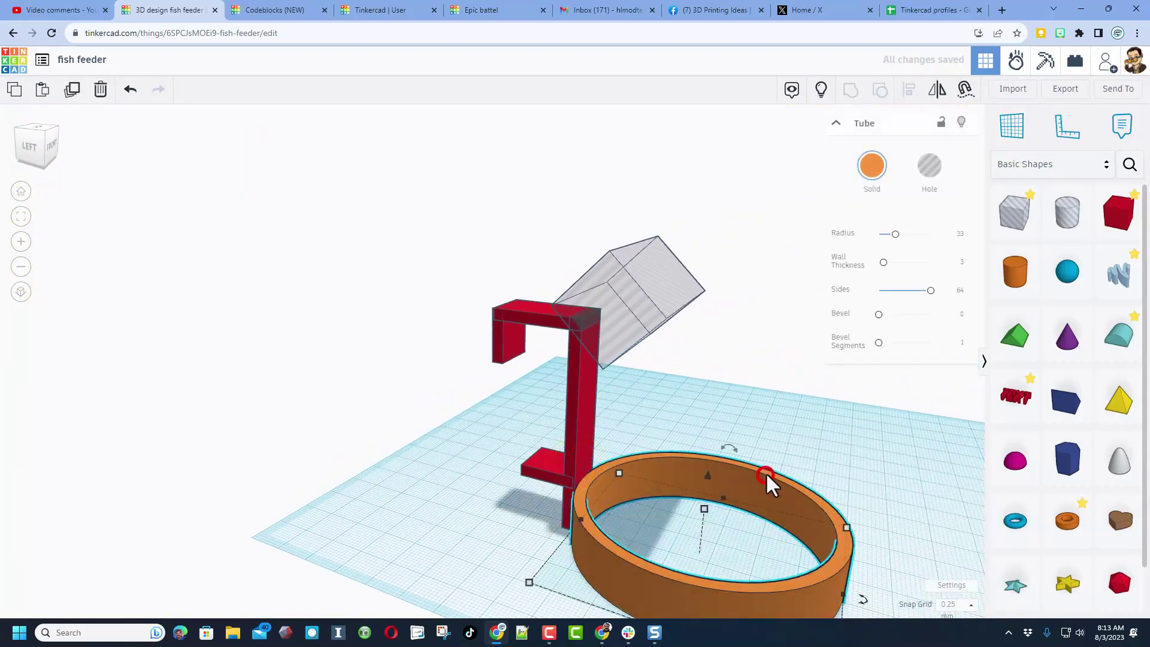
pyautogui.click(962, 122)
pyautogui.moveTo(460, 337); pyautogui.dragTo(634, 513)
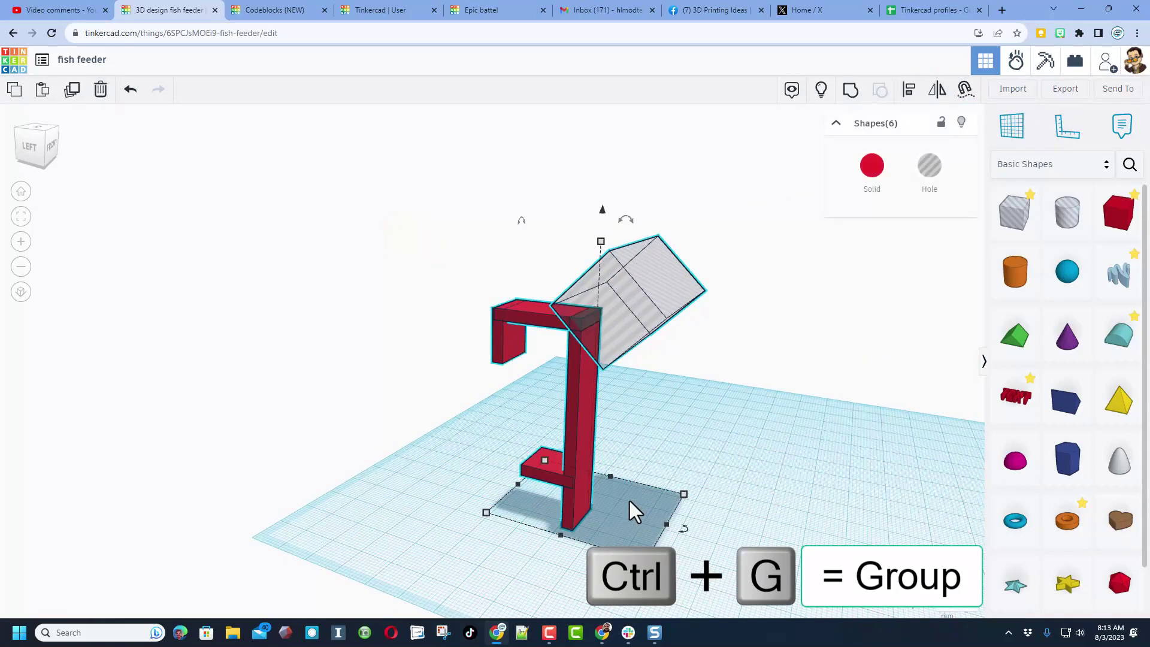
pyautogui.hotkey('ctrl', 'g')
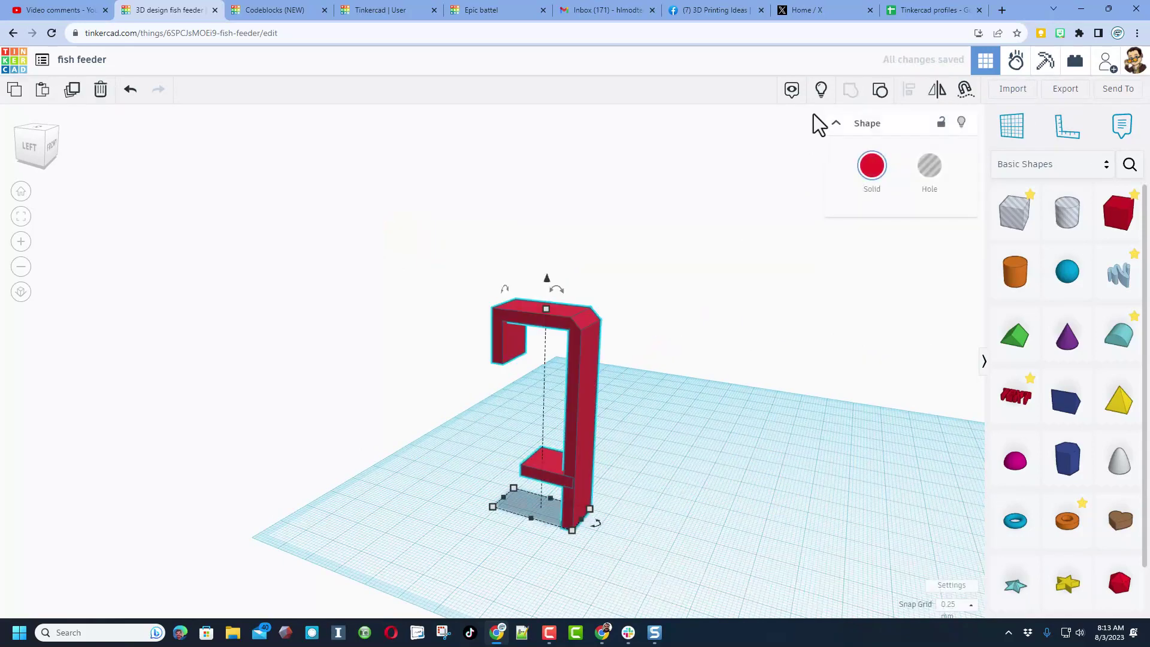
# Show all hidden shapes again and compare the rebuilt hook with the imported model.
pyautogui.click(822, 89)
pyautogui.click(641, 359)
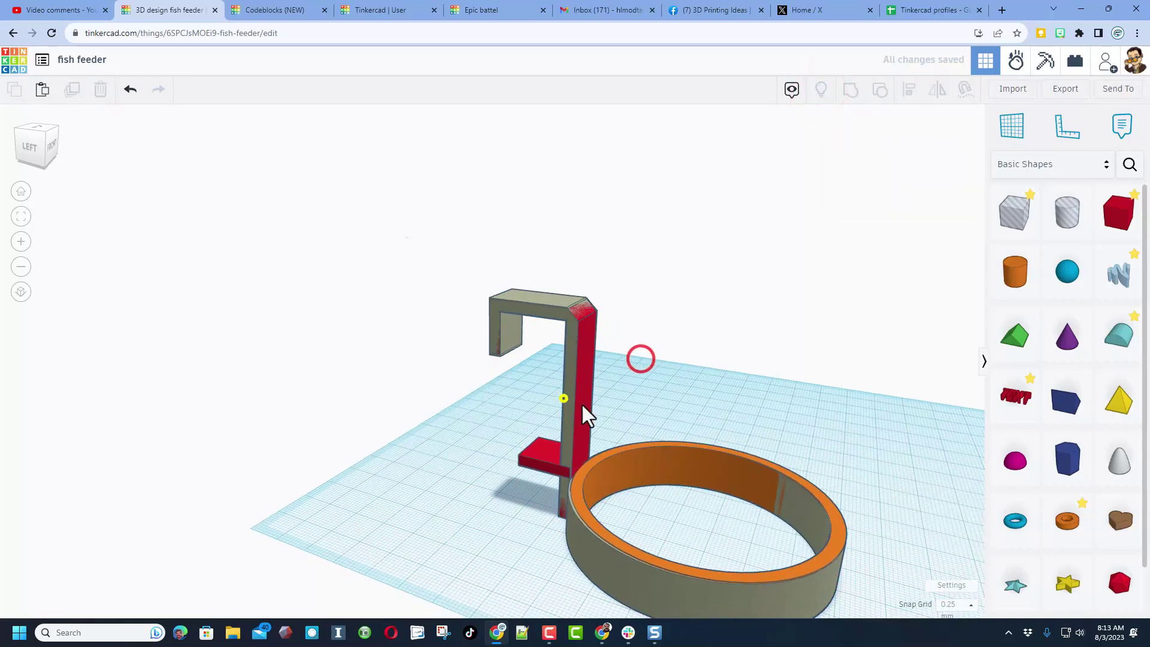
pyautogui.moveTo(582, 405)
pyautogui.mouseDown(button='right')
pyautogui.moveTo(667, 385)
pyautogui.moveTo(595, 421)
pyautogui.moveTo(547, 404)
pyautogui.moveTo(562, 411)
pyautogui.mouseUp(button='right')
pyautogui.moveTo(560, 479); pyautogui.dragTo(386, 347, button='right')
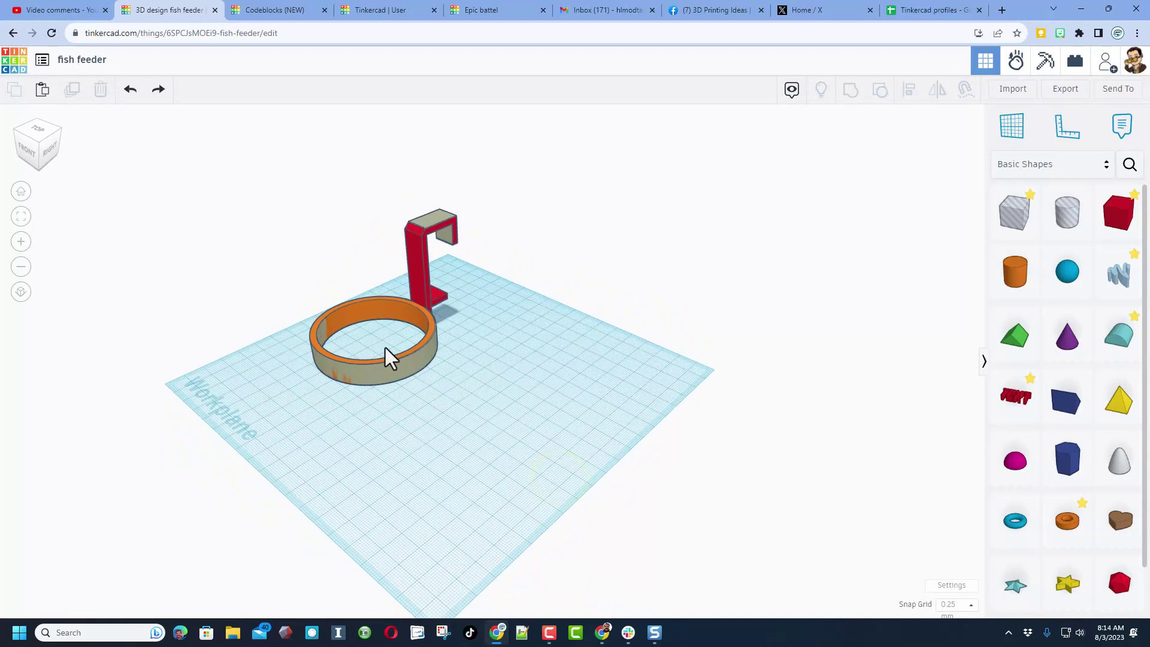
# Duplicate the imported feeder model and move the copy to a free area beside the rebuilt version.
pyautogui.click(420, 361)
pyautogui.hotkey('ctrl', 'd')
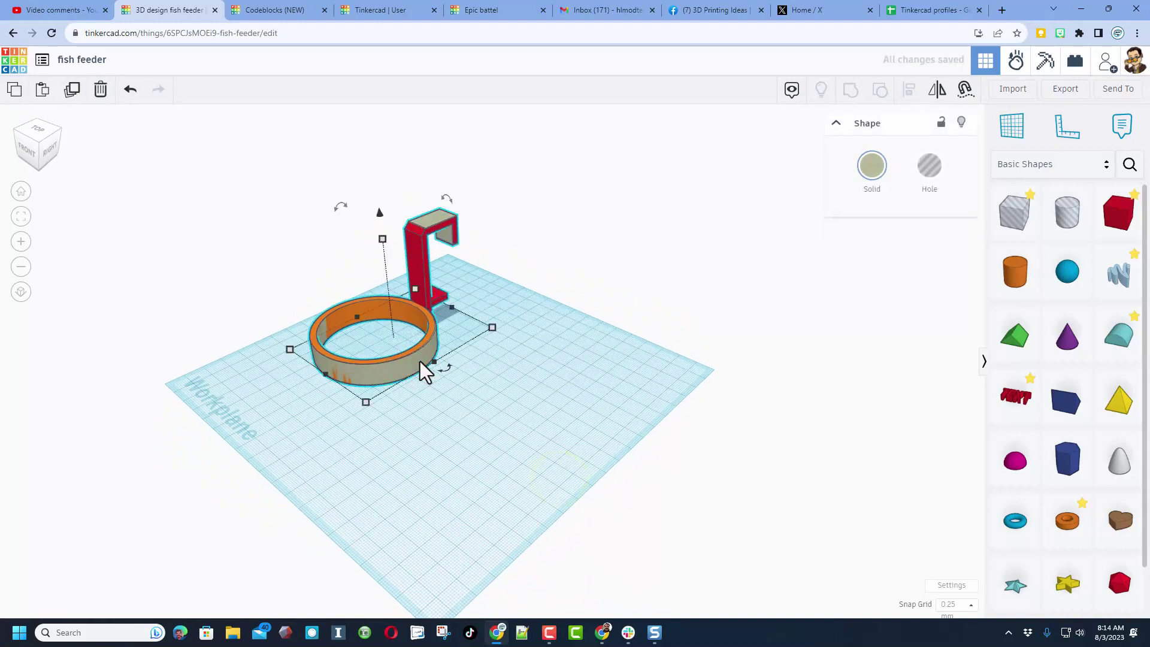
pyautogui.moveTo(419, 361); pyautogui.dragTo(581, 438)
pyautogui.click(446, 501)
pyautogui.click(535, 424)
pyautogui.click(506, 472)
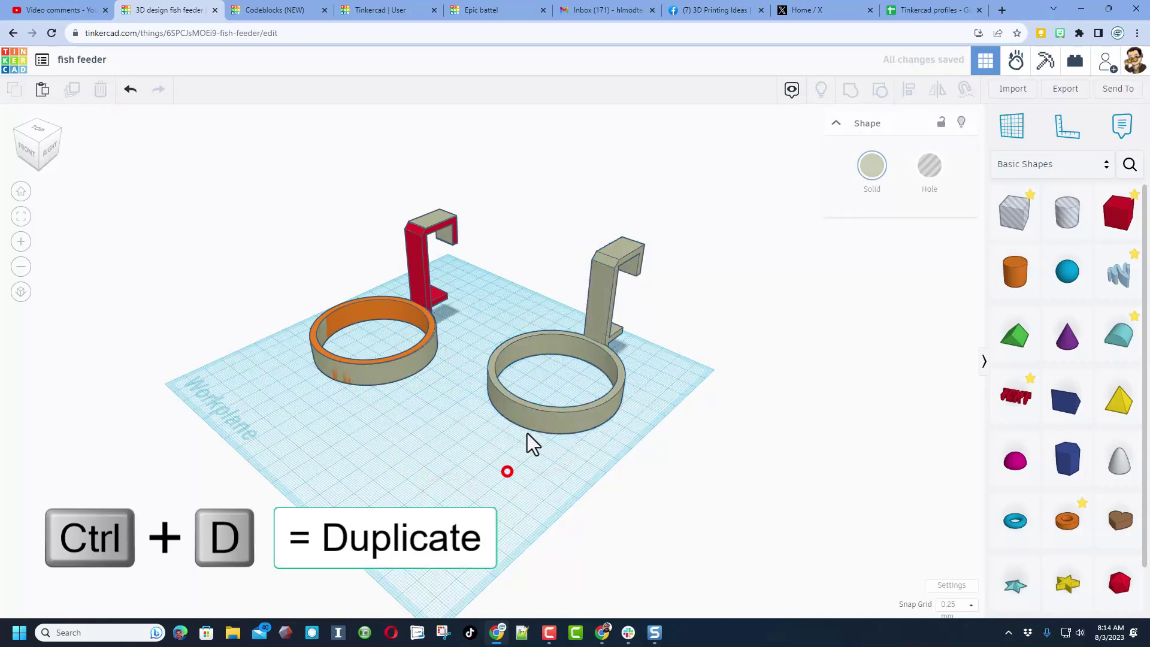
# Duplicate the grey feeder copy and move the second copy to the other free corner of the workplane.
pyautogui.click(531, 423)
pyautogui.hotkey('ctrl', 'd')
pyautogui.moveTo(526, 424); pyautogui.dragTo(457, 506)
pyautogui.moveTo(467, 495); pyautogui.dragTo(339, 486, button='right')
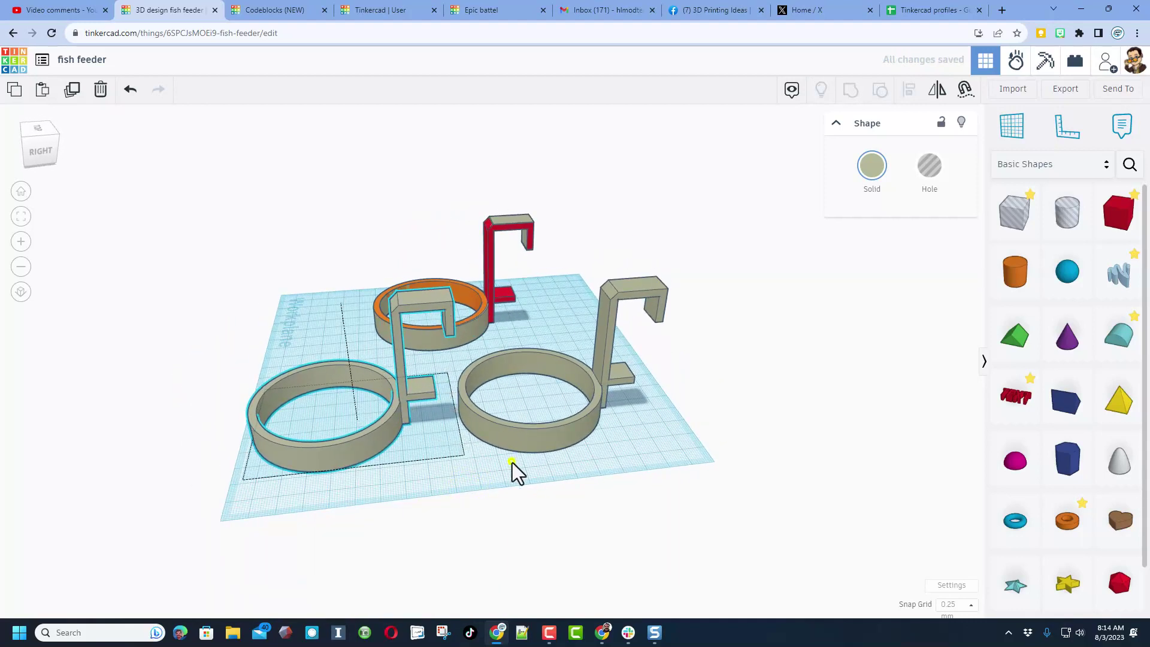
pyautogui.moveTo(513, 469); pyautogui.dragTo(546, 462, button='right')
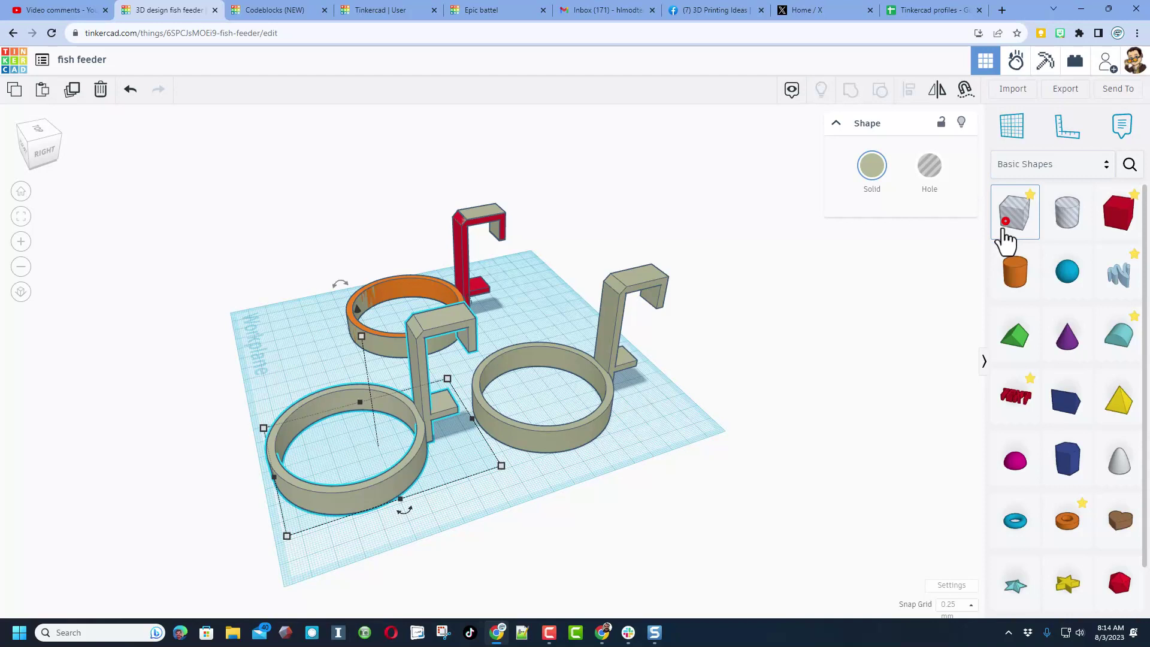
# Add a hole box over the first copy and stretch it to enclose the ring, lower upright and tab.
pyautogui.moveTo(1008, 234); pyautogui.dragTo(654, 433)
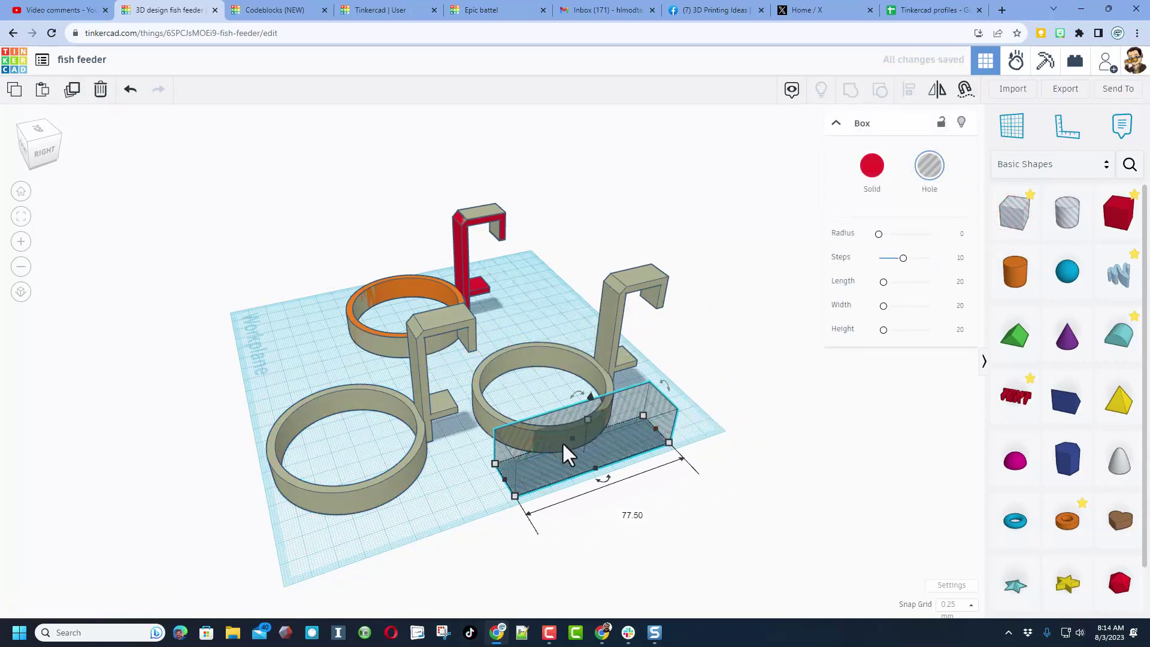
pyautogui.moveTo(573, 440); pyautogui.dragTo(521, 368)
pyautogui.moveTo(568, 375); pyautogui.dragTo(524, 357, button='right')
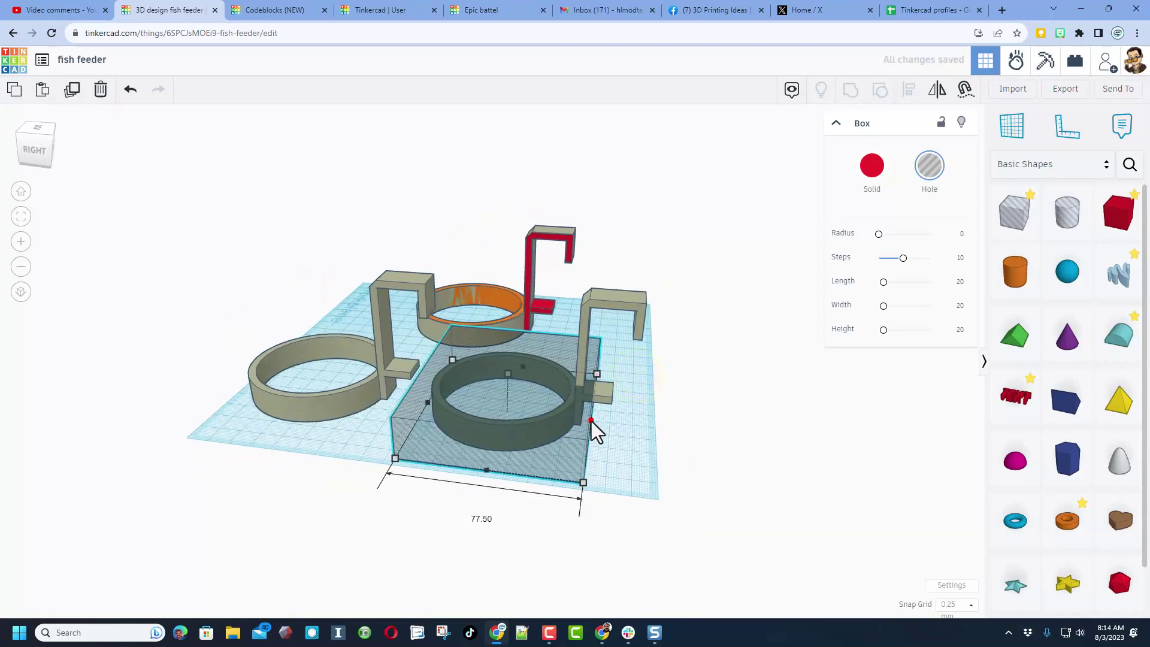
pyautogui.moveTo(591, 422); pyautogui.dragTo(617, 433)
# Group the large hole box with the first copy so that only its upper hook is kept.
pyautogui.moveTo(625, 424); pyautogui.dragTo(737, 354, button='right')
pyautogui.moveTo(716, 328); pyautogui.dragTo(571, 381)
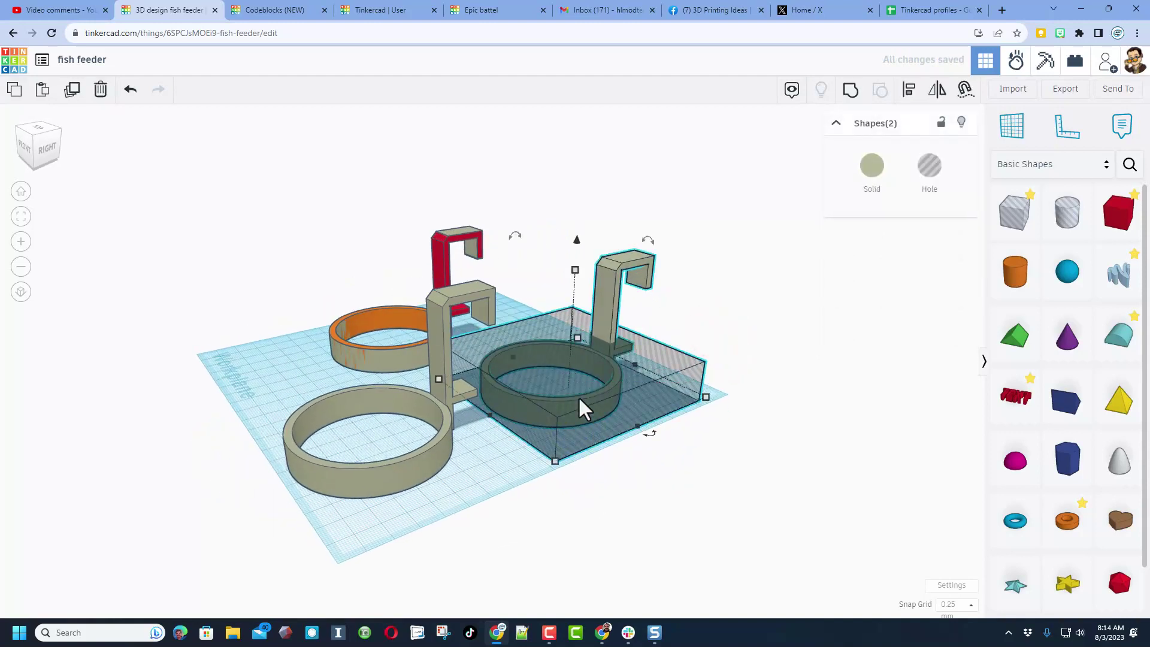
pyautogui.click(845, 91)
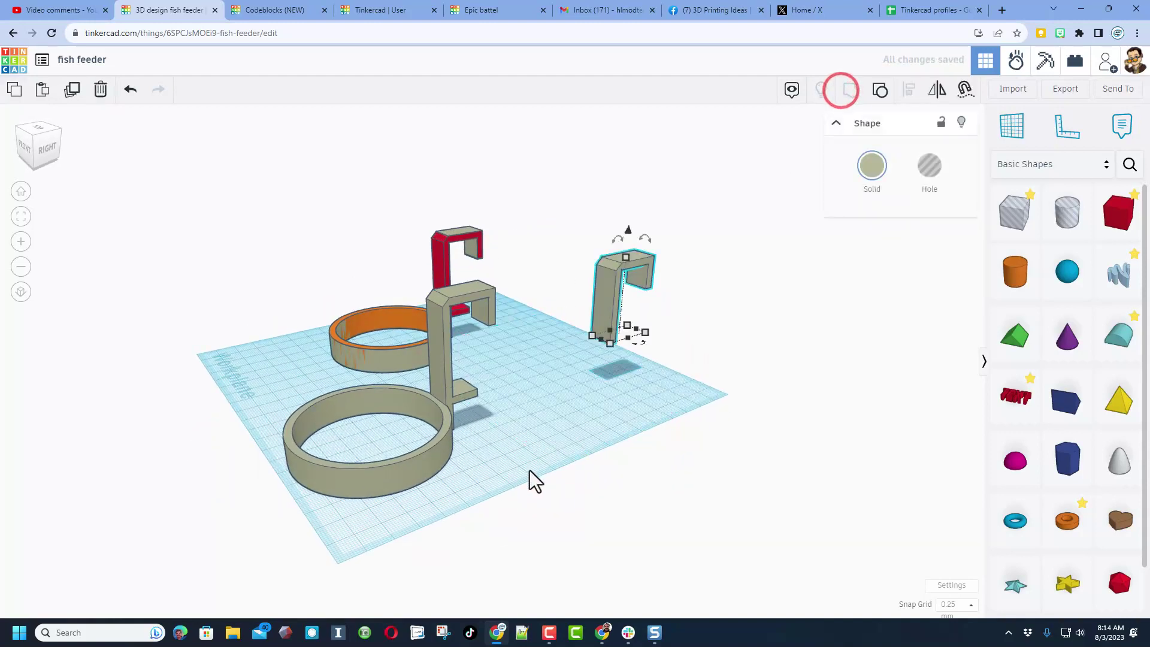
# Move the remaining complete grey feeder copy closer to the separated hook.
pyautogui.click(408, 445)
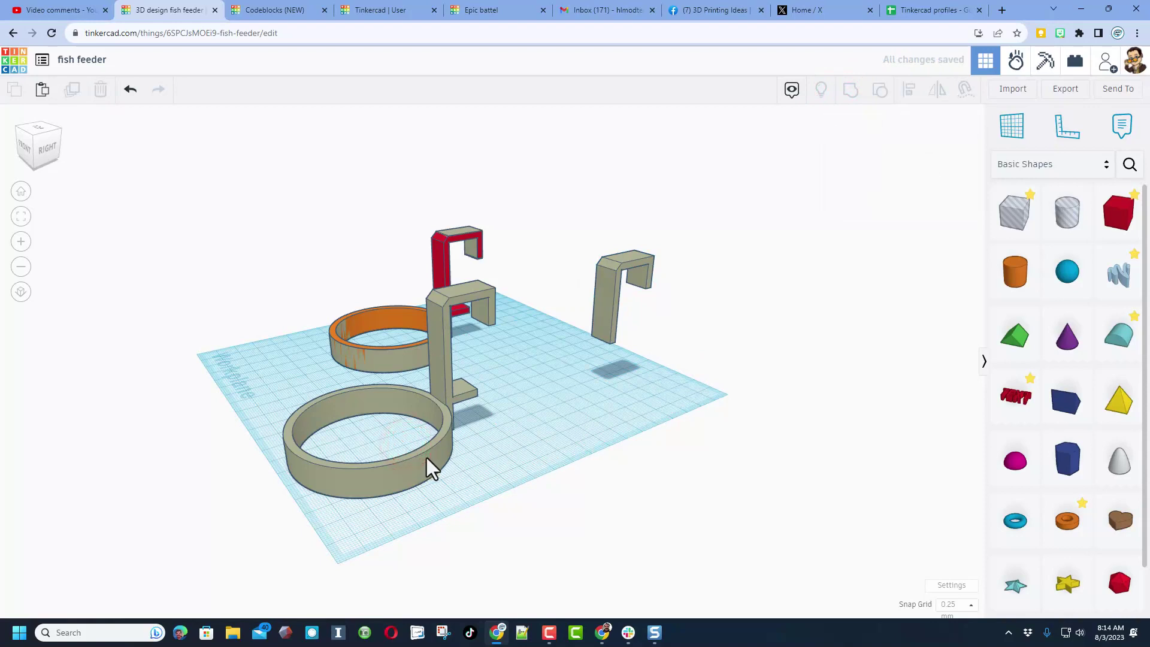
pyautogui.moveTo(426, 458); pyautogui.dragTo(582, 438)
pyautogui.click(580, 436)
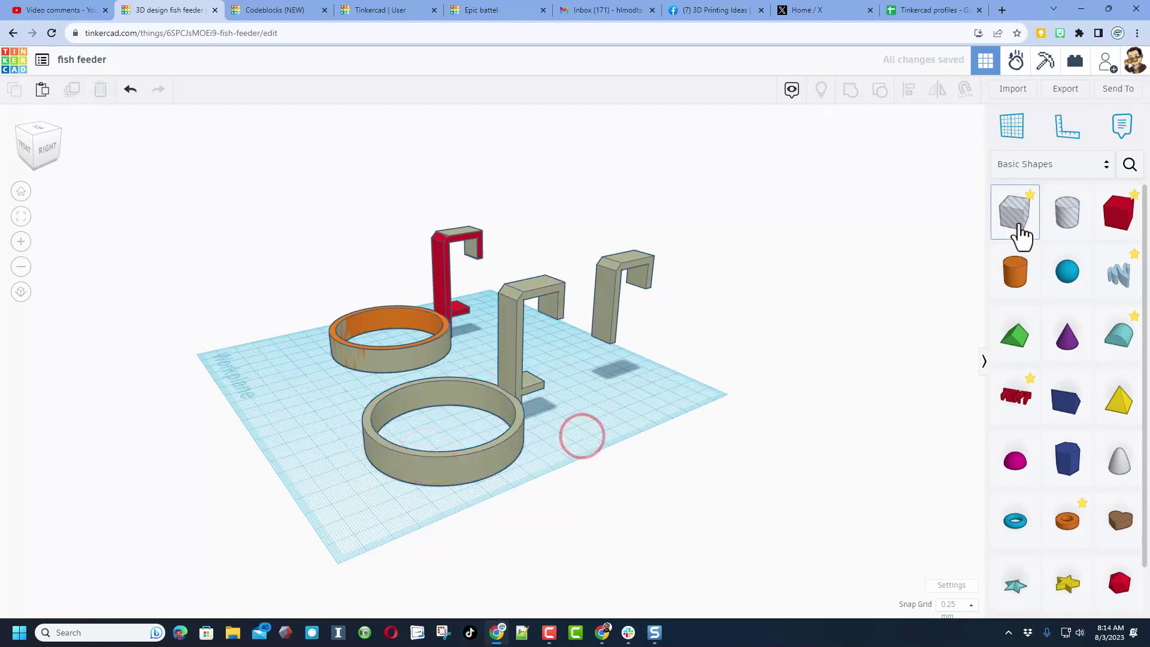
# Place a hole box on top of the second copy's tab and enlarge it to enclose the entire upper hook.
pyautogui.moveTo(1017, 221)
pyautogui.mouseDown()
pyautogui.moveTo(520, 415)
pyautogui.moveTo(526, 372)
pyautogui.moveTo(528, 382)
pyautogui.mouseUp()
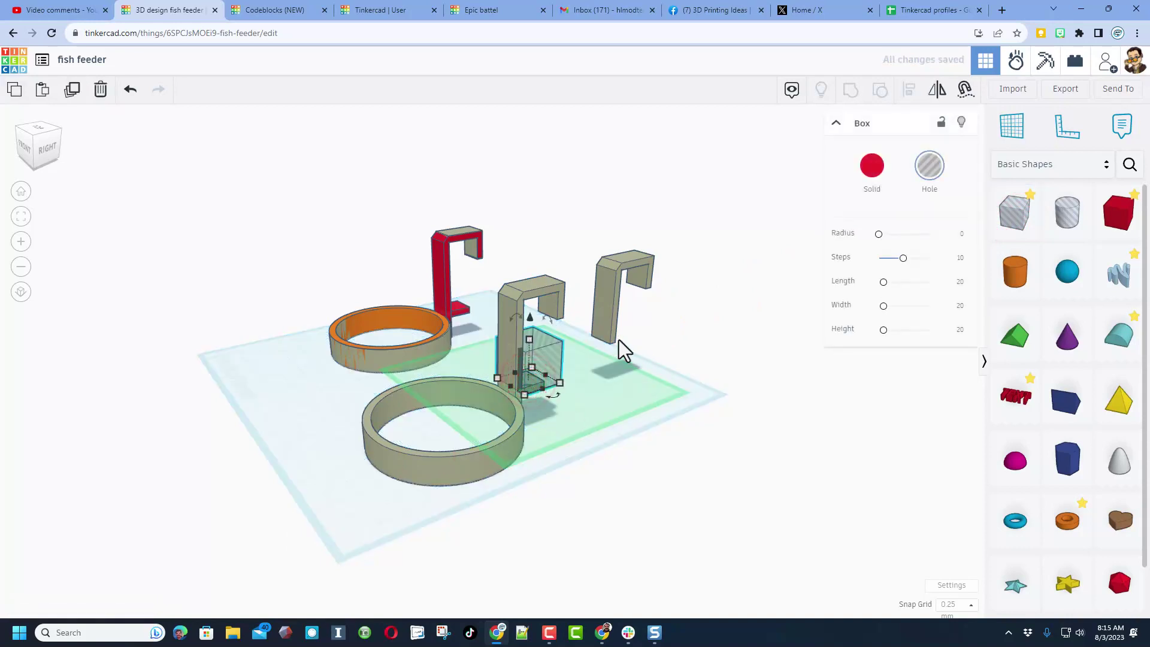
pyautogui.moveTo(507, 388)
pyautogui.mouseDown()
pyautogui.moveTo(496, 393)
pyautogui.moveTo(552, 402)
pyautogui.mouseUp()
pyautogui.click(507, 375)
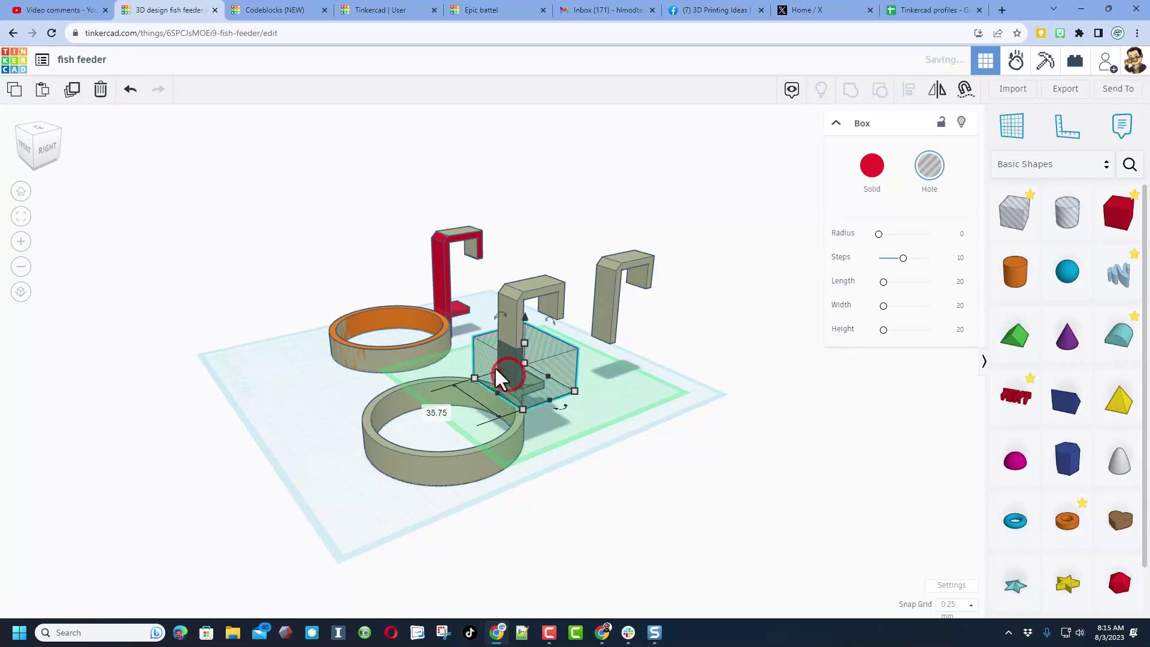
pyautogui.moveTo(526, 345); pyautogui.dragTo(524, 281)
pyautogui.moveTo(567, 379); pyautogui.dragTo(519, 384, button='right')
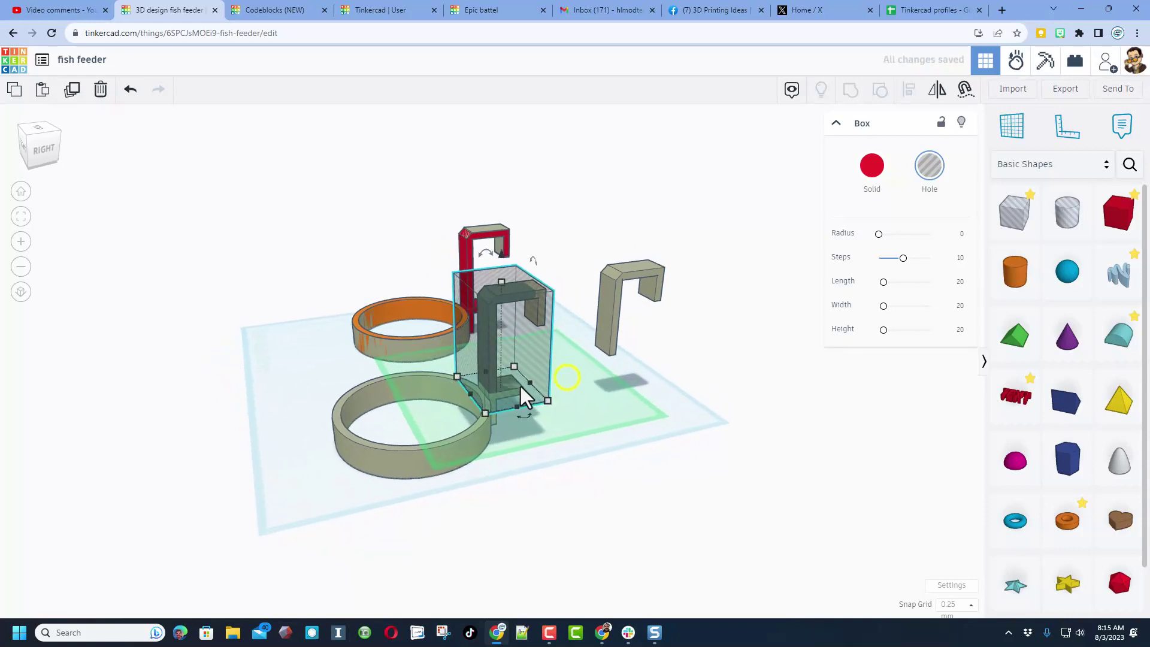
pyautogui.moveTo(530, 383); pyautogui.dragTo(561, 381)
# Group the hole box with the second copy so that only the ring and lower tab are kept.
pyautogui.moveTo(538, 448); pyautogui.dragTo(774, 454, button='right')
pyautogui.click(774, 452)
pyautogui.moveTo(495, 347); pyautogui.dragTo(584, 412)
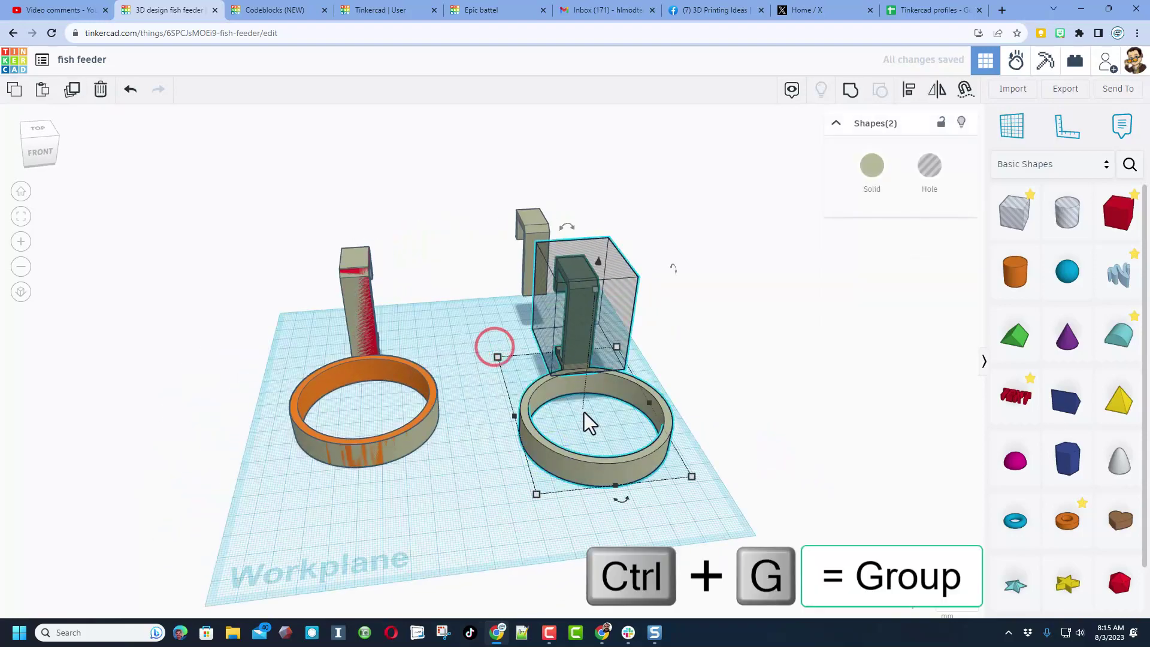
pyautogui.hotkey('ctrl', 'g')
pyautogui.moveTo(584, 412); pyautogui.dragTo(516, 364, button='right')
pyautogui.click(596, 425)
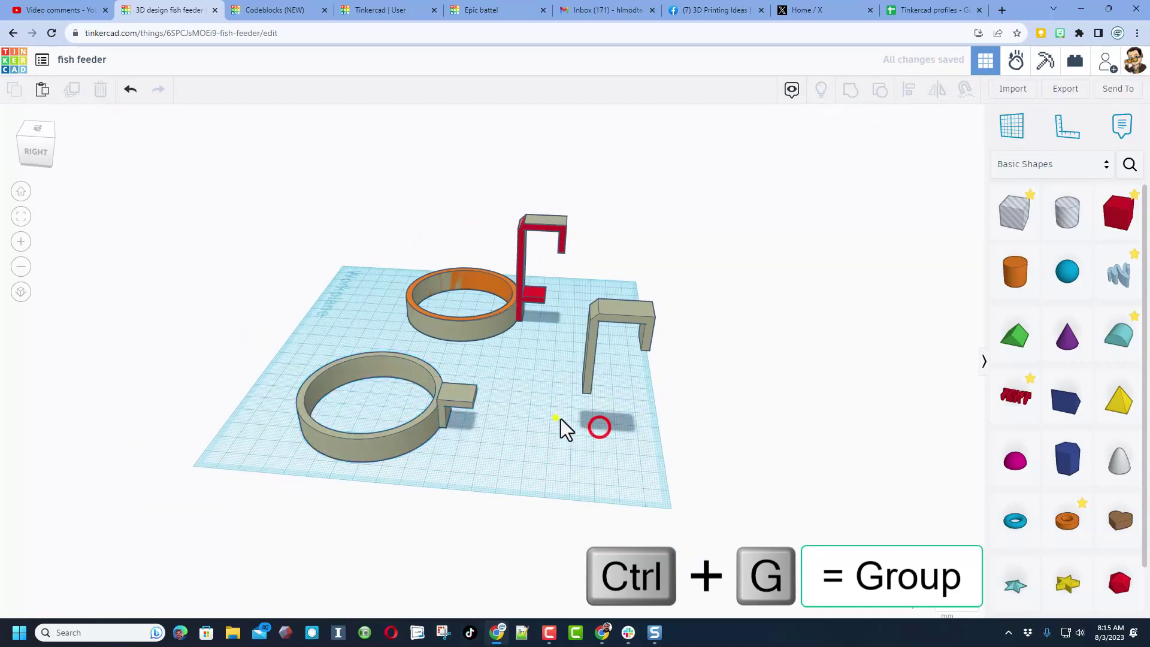
# Set the workplane on the ring piece's tab top and drop the separated hook to that level.
pyautogui.moveTo(560, 429); pyautogui.dragTo(654, 397, button='right')
pyautogui.press('w')
pyautogui.click(683, 437)
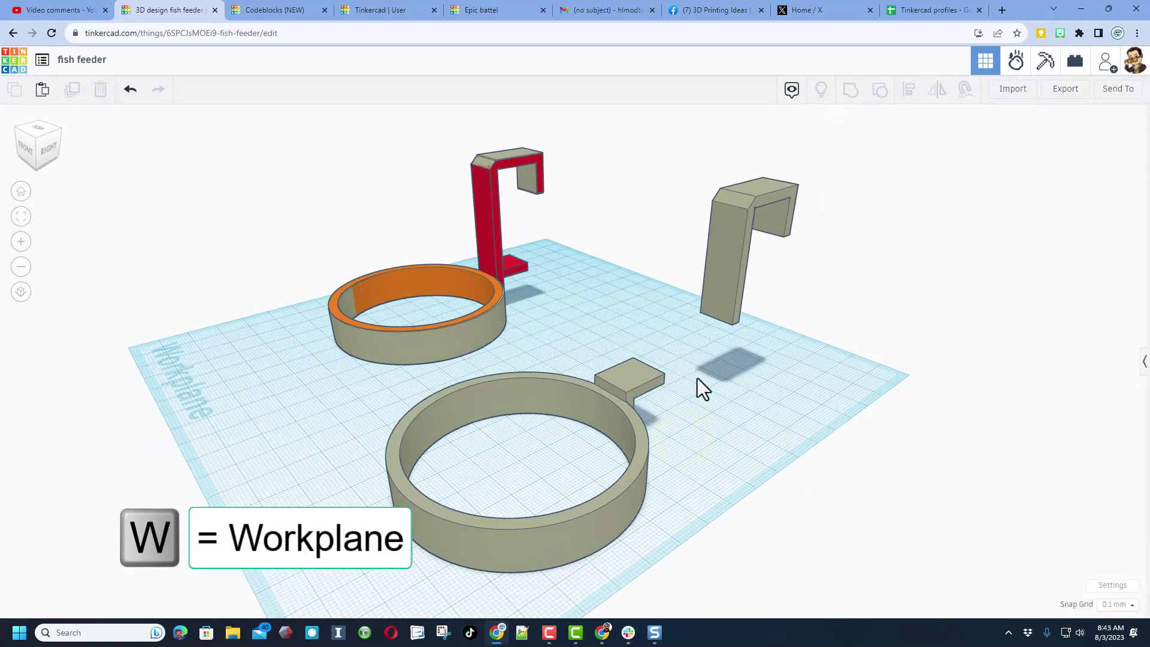
pyautogui.click(621, 382)
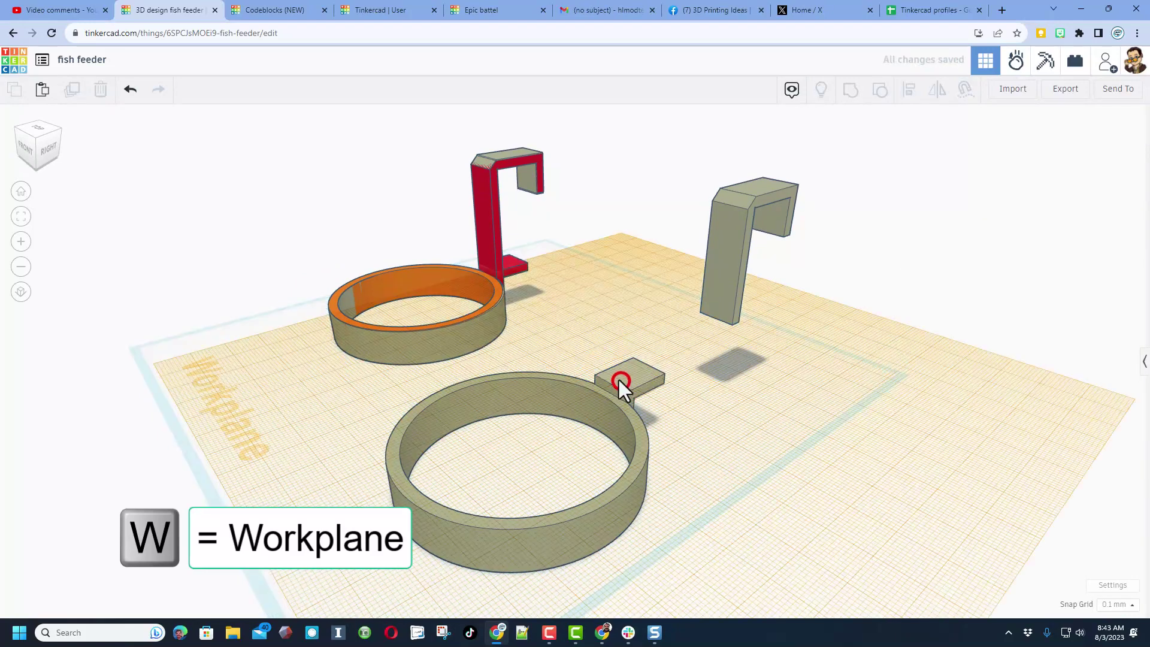
pyautogui.click(728, 271)
pyautogui.press('d')
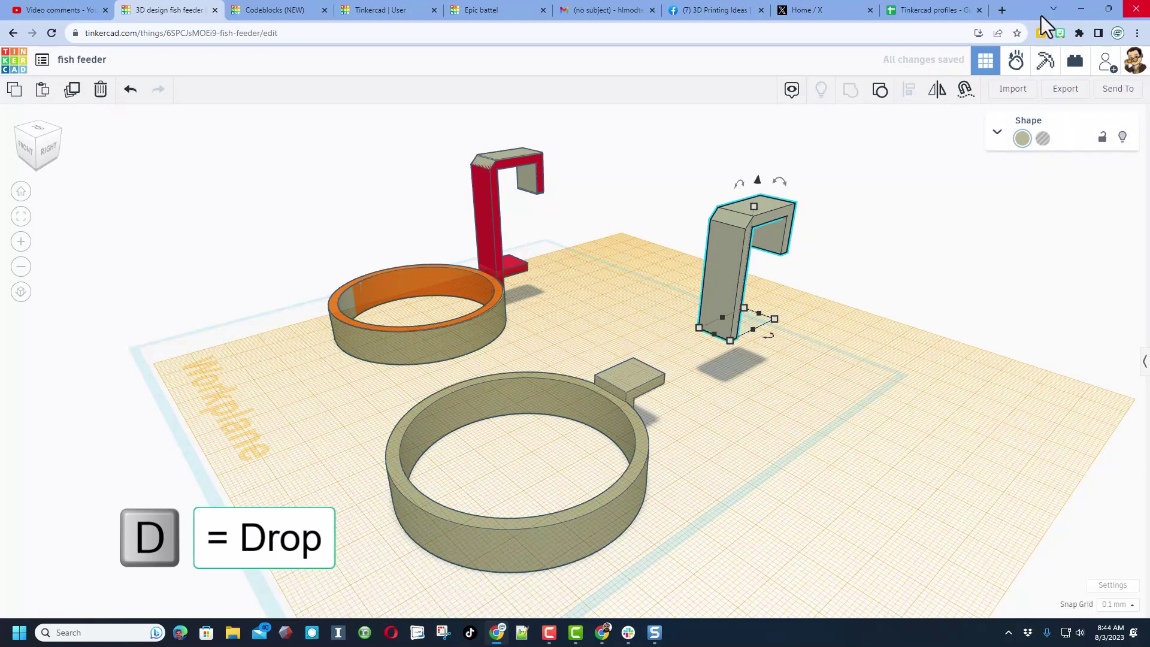
# Align the hook to the ring piece as the anchor, centred across its width and flush with the tab's outer end.
pyautogui.keyDown('shift'); pyautogui.click(628, 383); pyautogui.keyUp('shift')
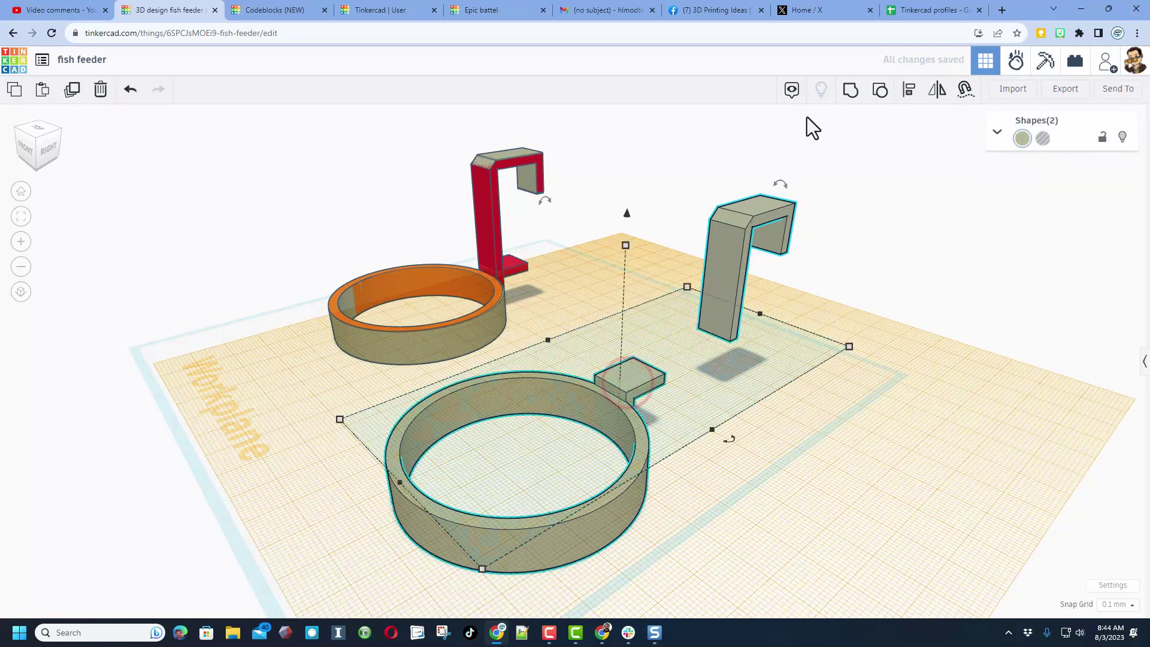
pyautogui.click(909, 90)
pyautogui.click(632, 380)
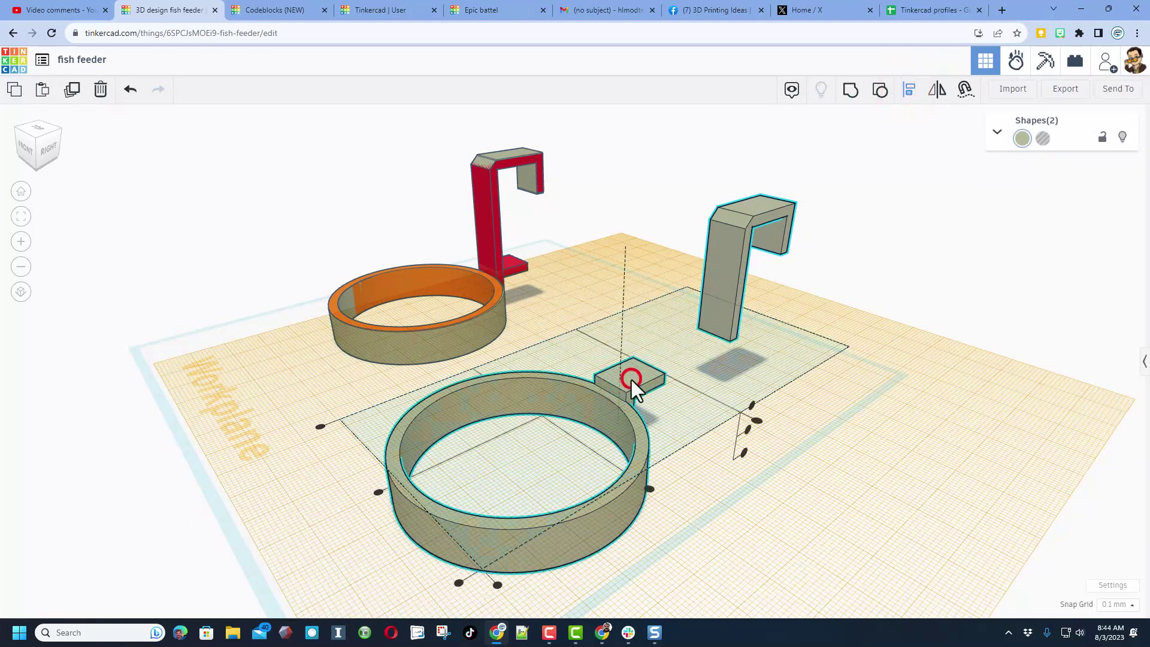
pyautogui.click(375, 492)
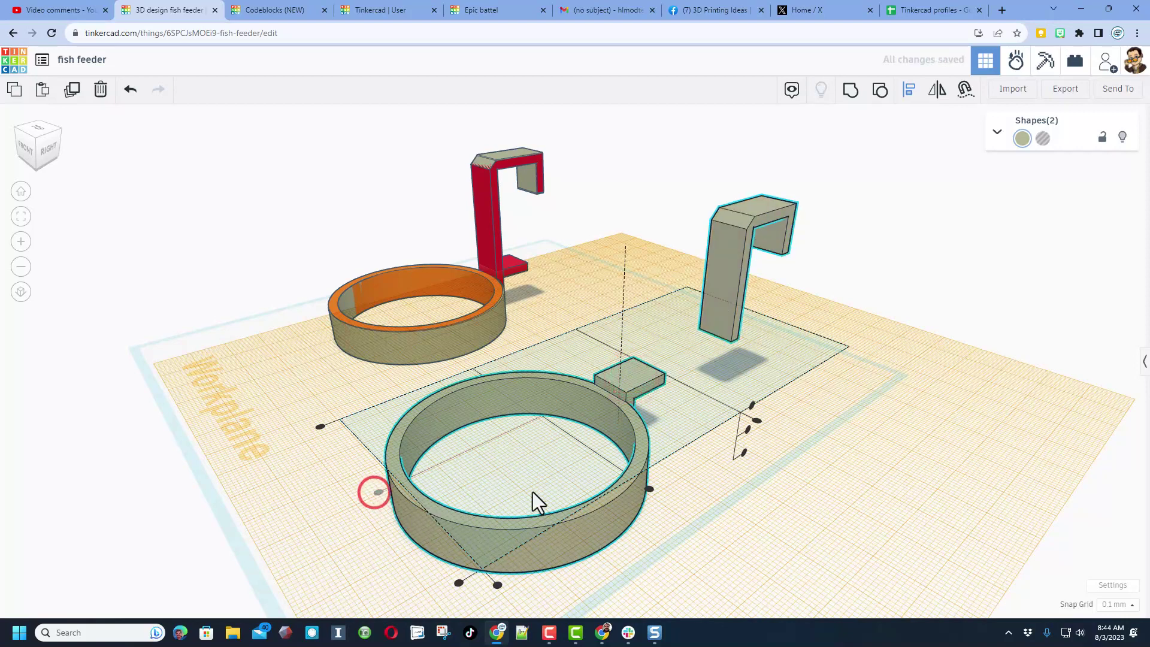
pyautogui.click(755, 420)
pyautogui.moveTo(752, 419); pyautogui.dragTo(670, 426, button='right')
pyautogui.click(669, 388)
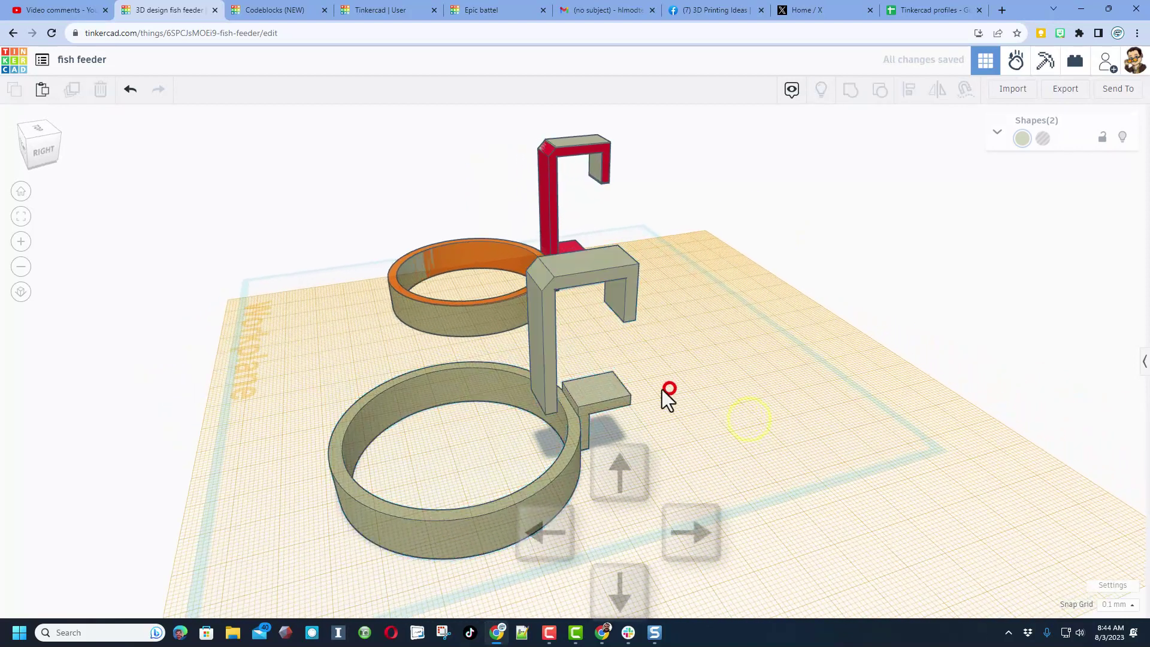
# Nudge the separated hook outward along the ring piece's tab until its upright stands near the tab's inner end.
pyautogui.press('Right')
pyautogui.press('Right')
pyautogui.press('Right')
pyautogui.press('Right')
pyautogui.press('Right')
pyautogui.press('Right')
pyautogui.press('Right')
pyautogui.press('Right')
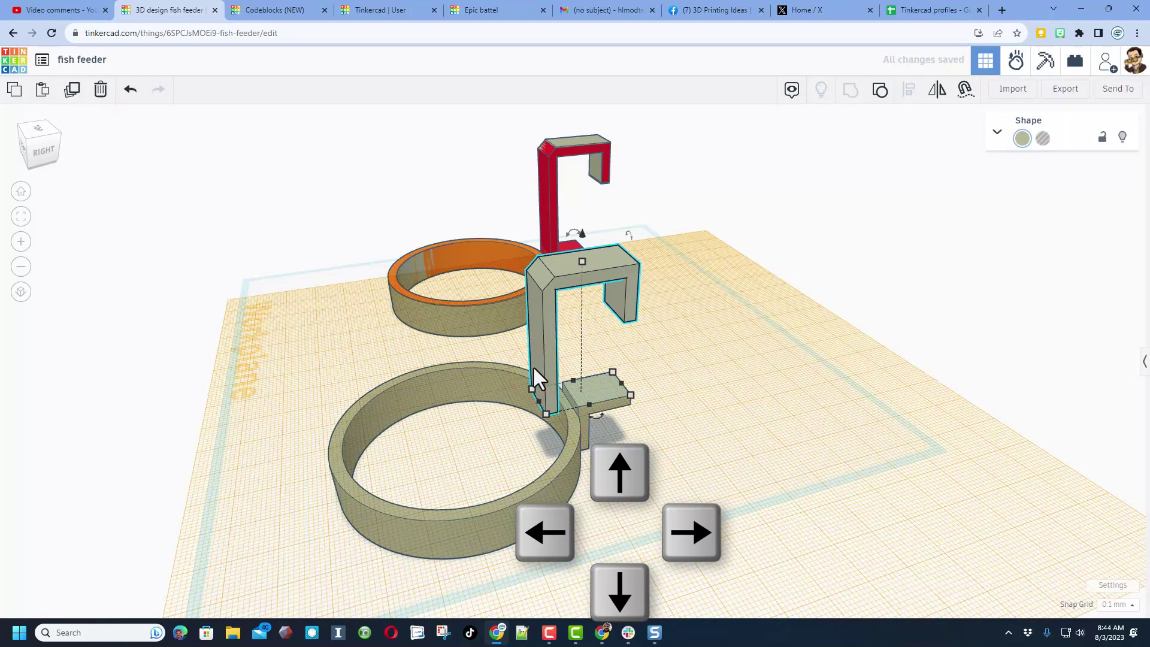
pyautogui.press('Right')
pyautogui.press('Right')
pyautogui.press('Right')
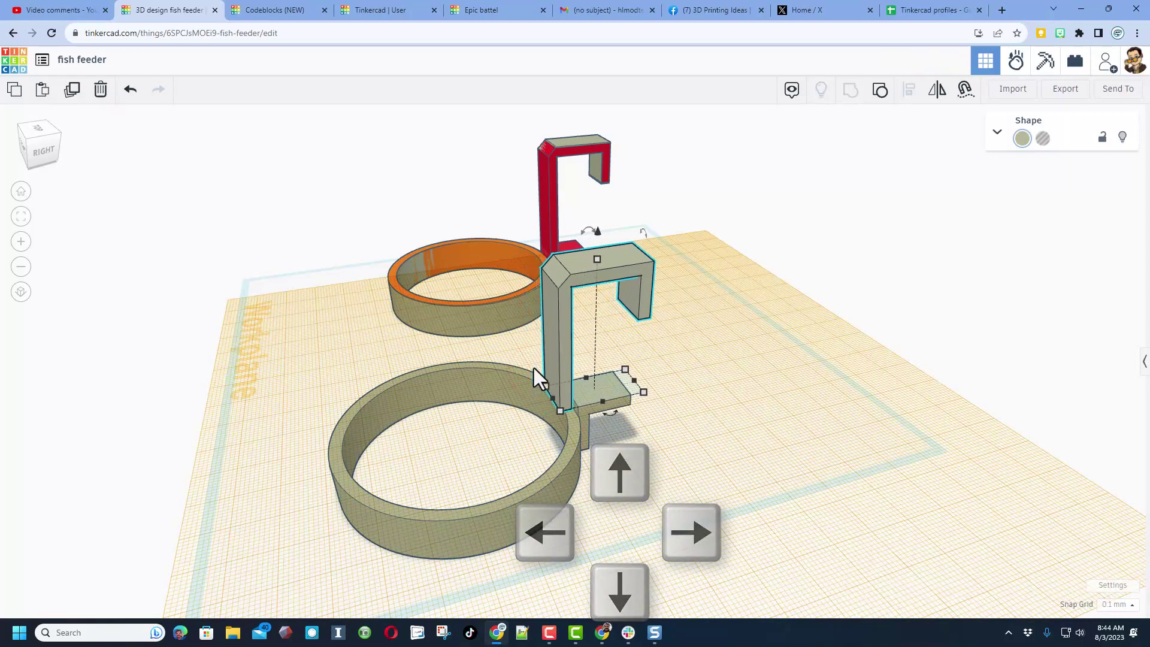
pyautogui.press('Right')
pyautogui.press('Right')
pyautogui.press('Right')
pyautogui.press('Right')
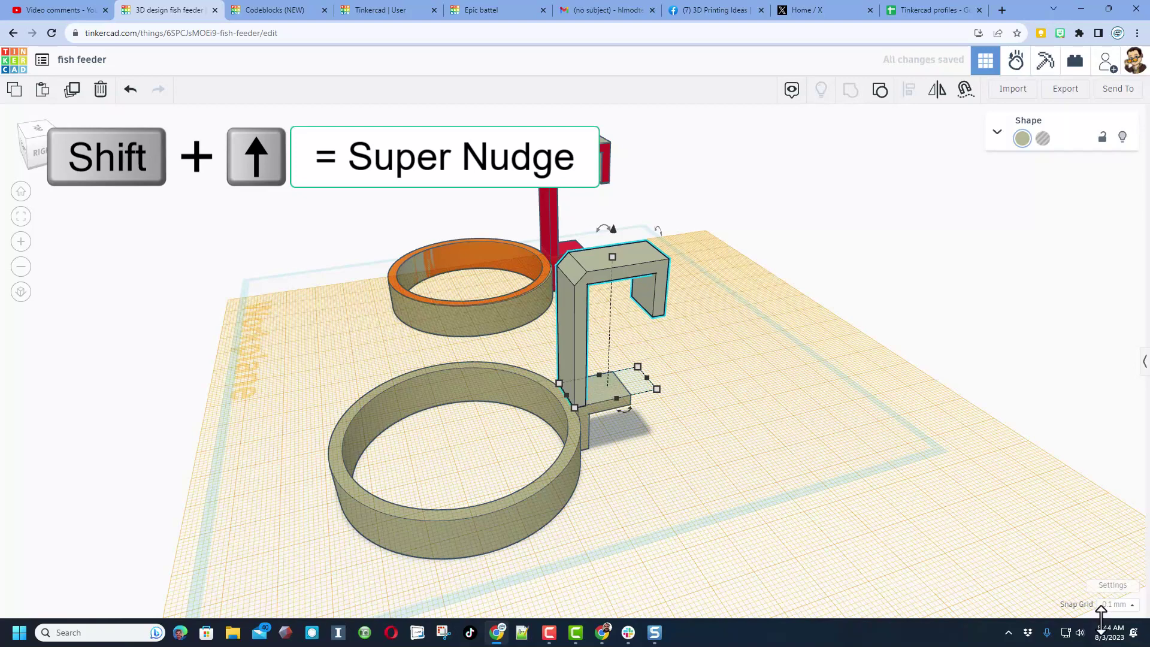
# Turn the snap grid off.
pyautogui.click(1115, 604)
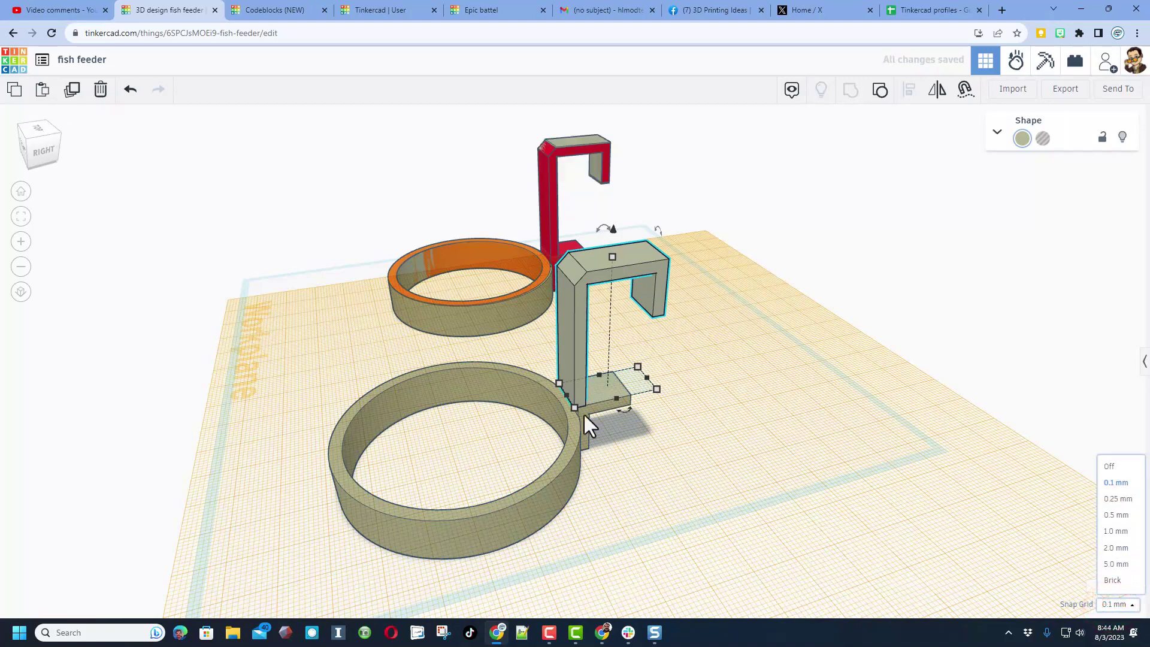
pyautogui.click(655, 472)
pyautogui.scroll(5, 655, 472)
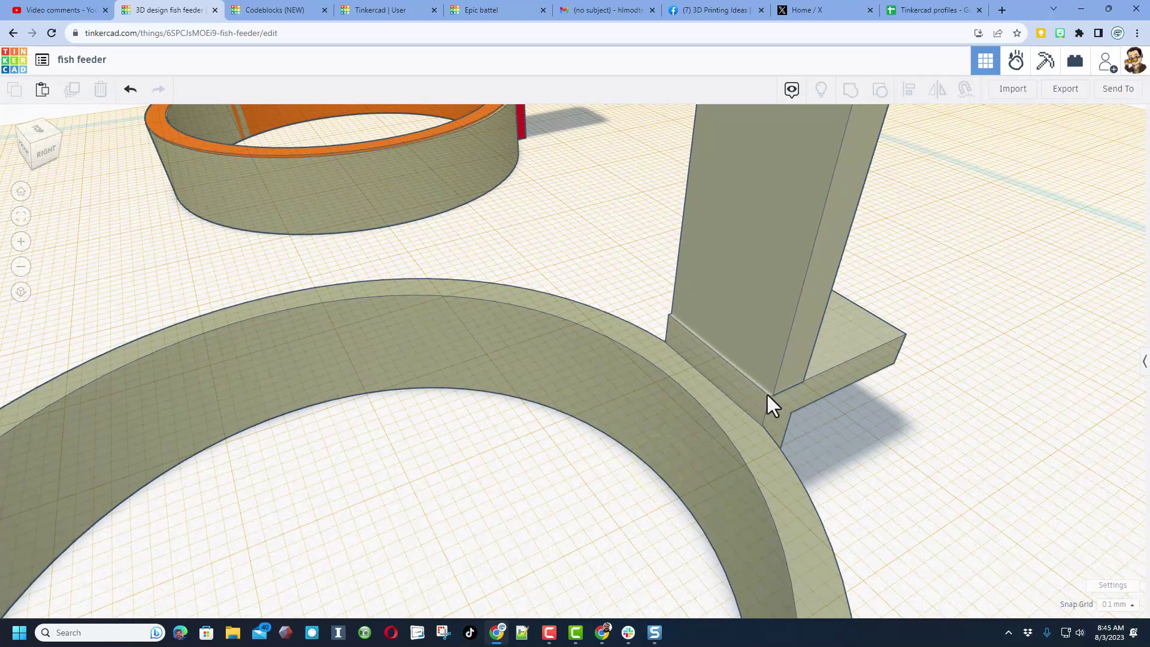
pyautogui.click(1109, 606)
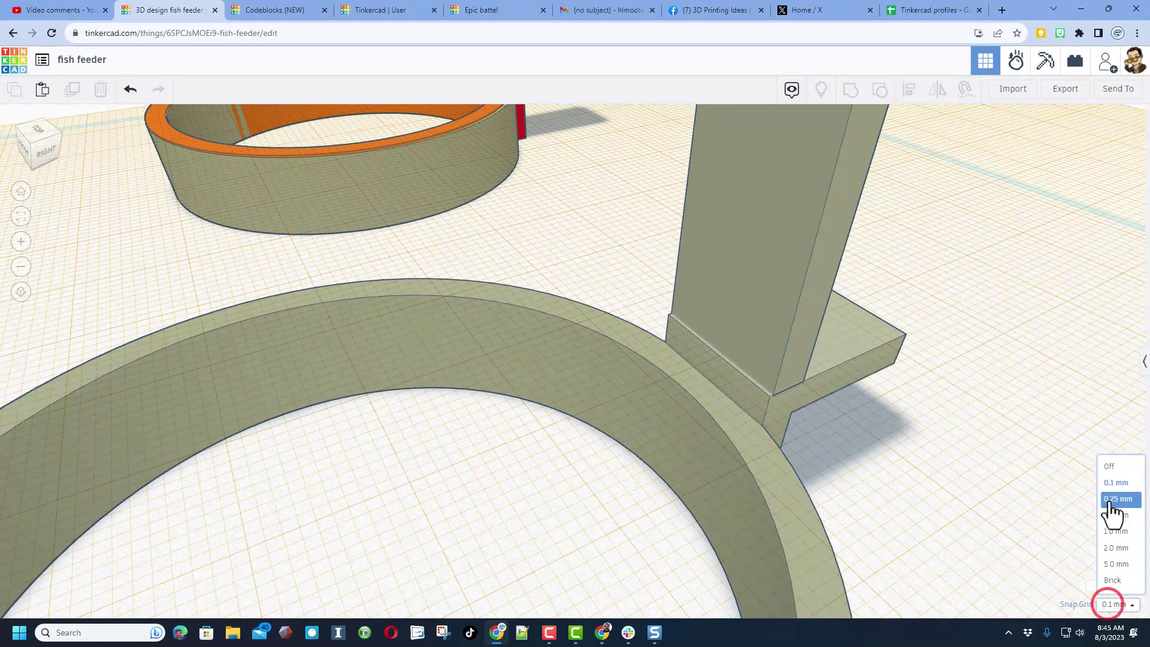
pyautogui.click(1108, 466)
# Place the ruler at the tab's inner corner and set the hook's offset along the tab's length to 0.
pyautogui.click(1144, 361)
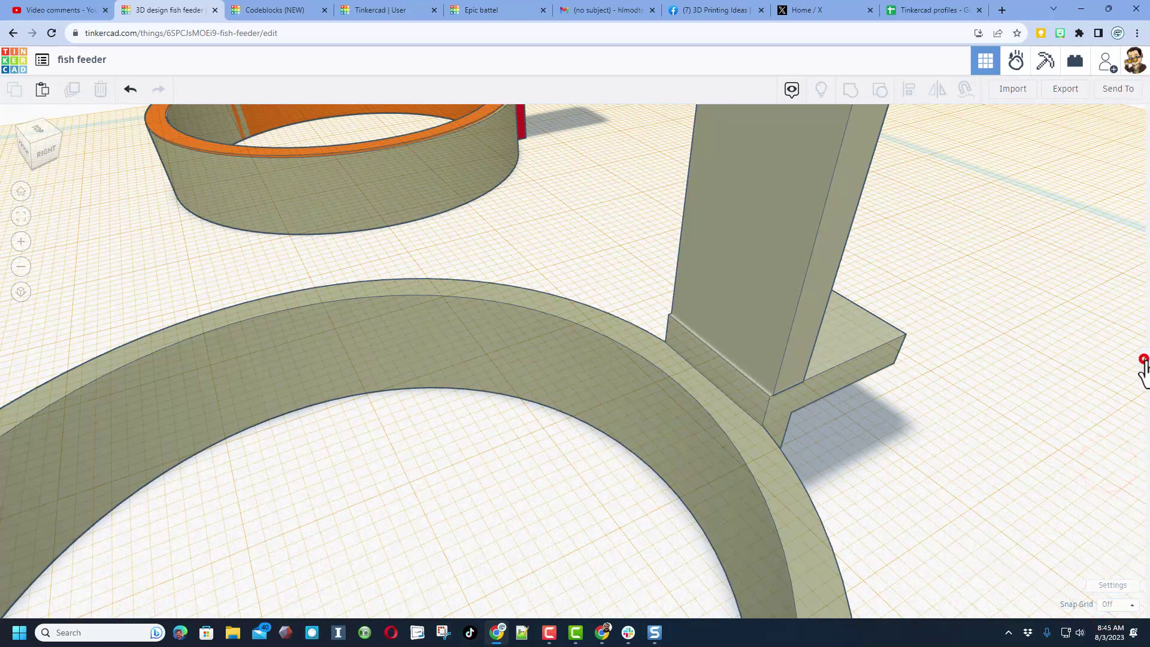
pyautogui.click(1068, 129)
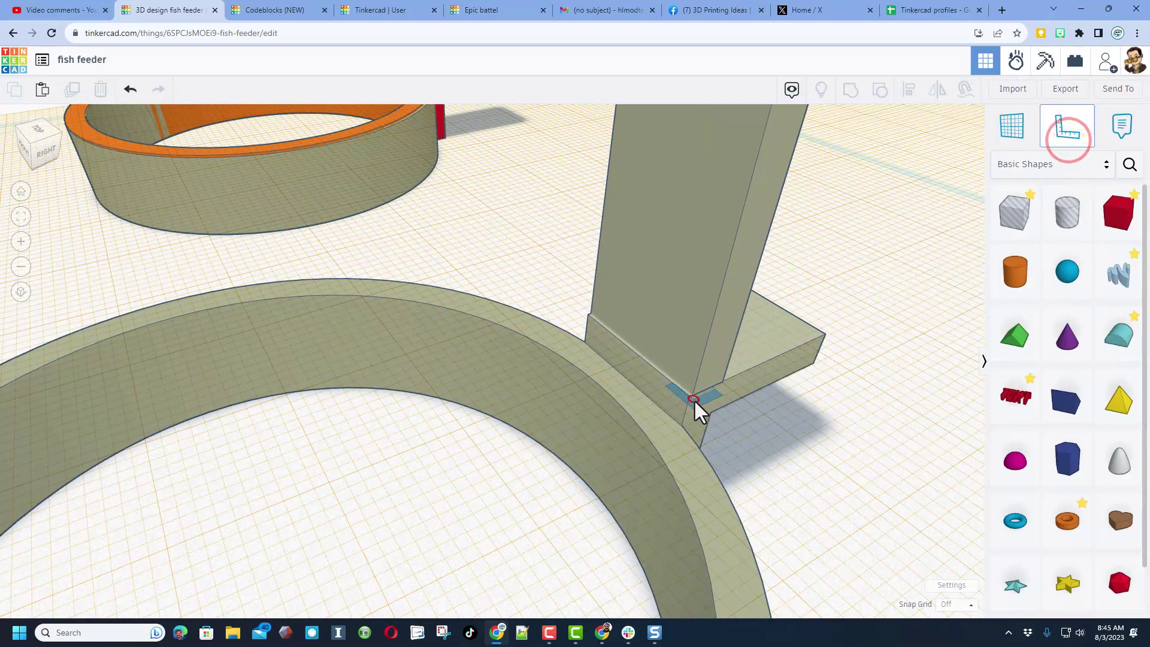
pyautogui.scroll(4, 692, 398)
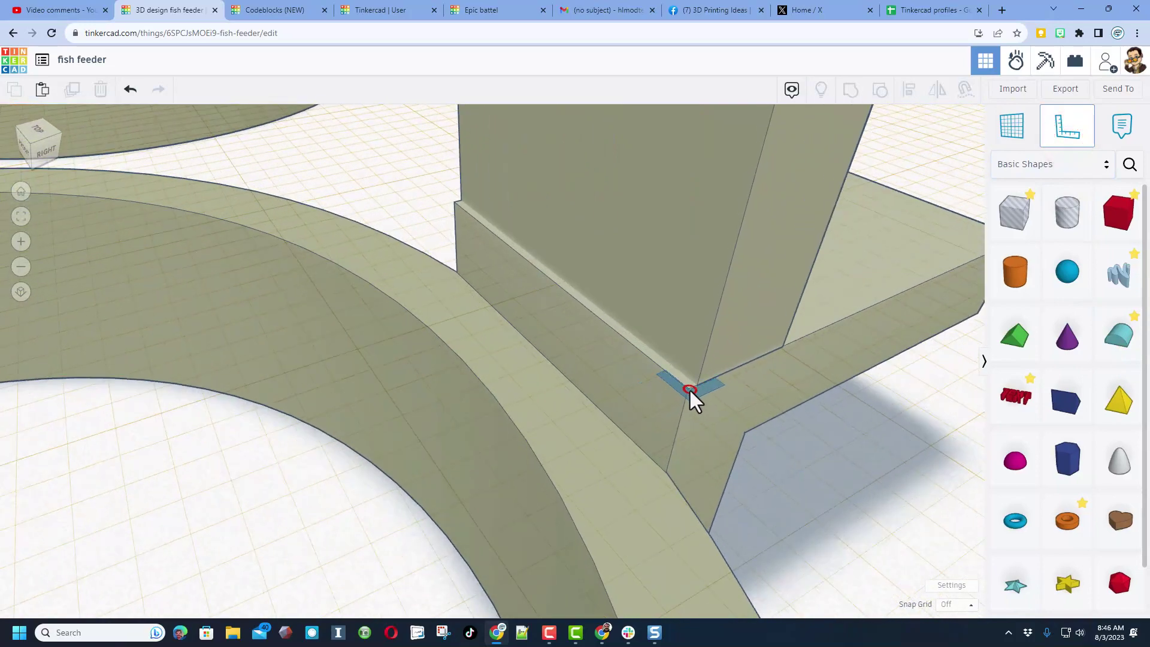
pyautogui.click(688, 389)
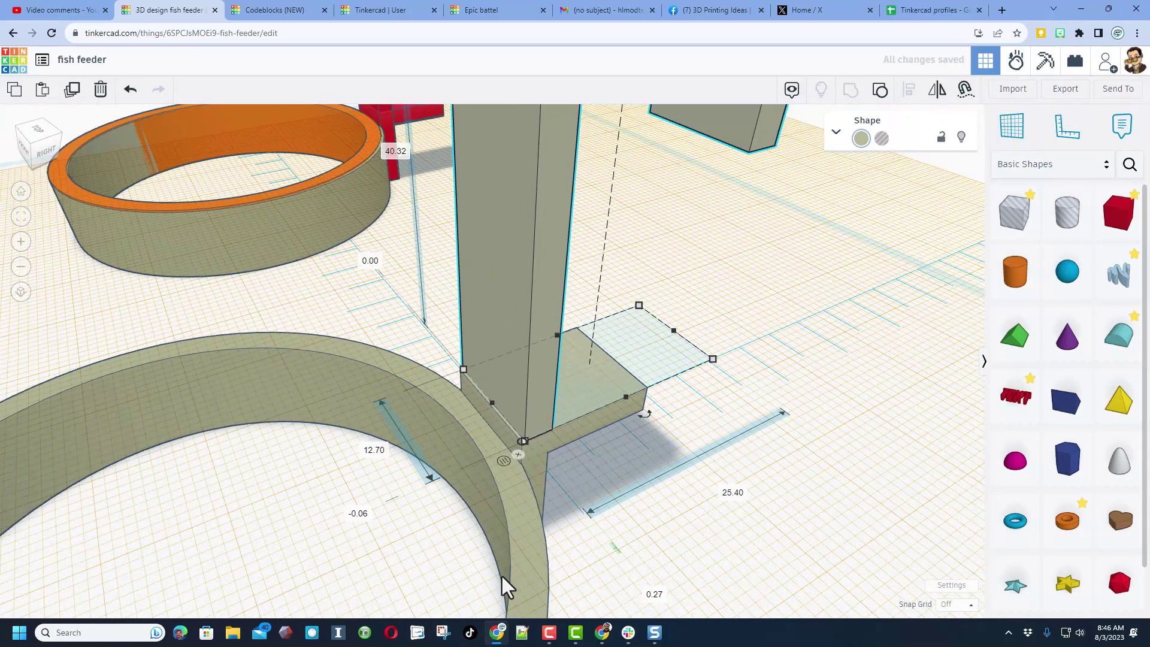
pyautogui.scroll(-1, 622, 598)
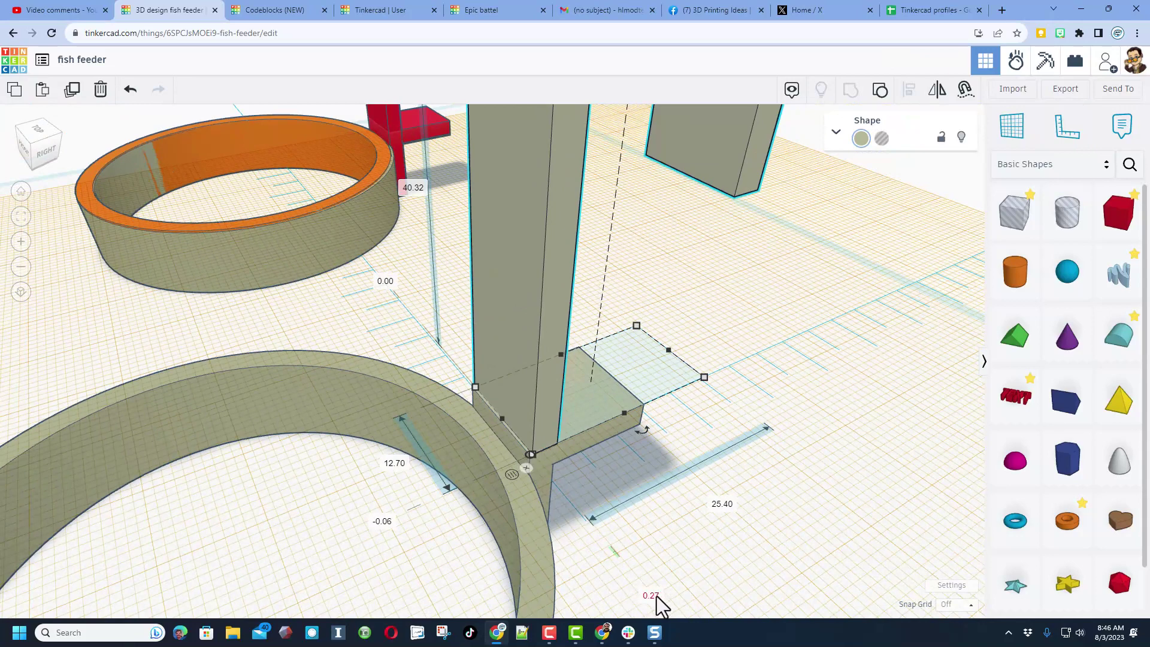
pyautogui.write('0')
pyautogui.press('Return')
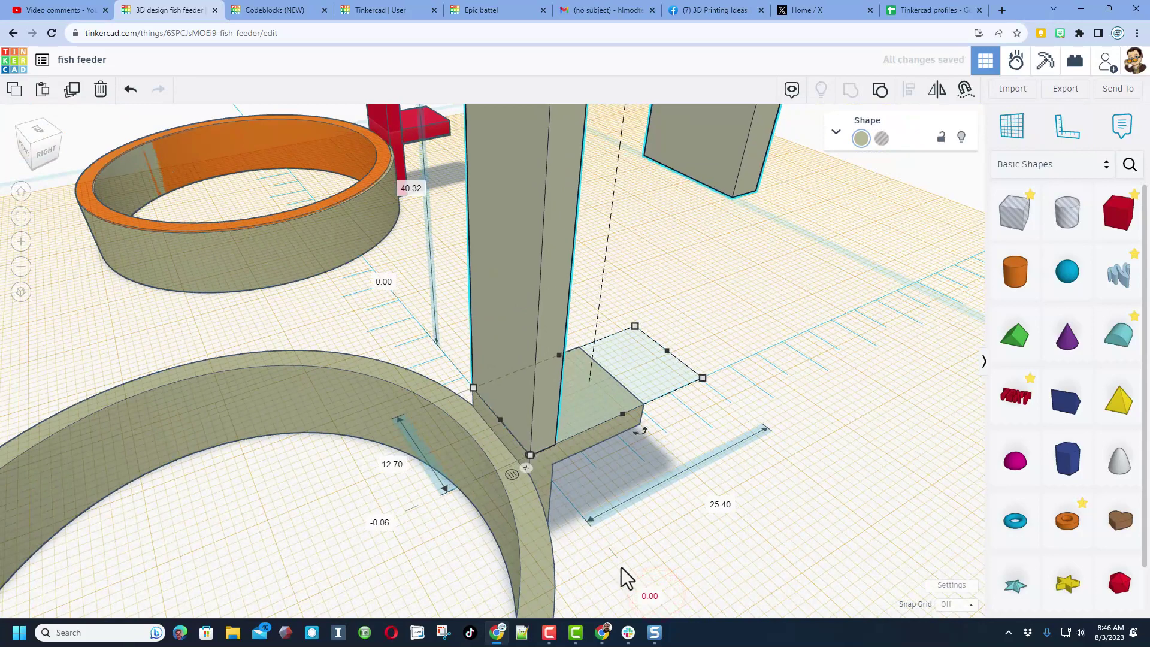
# Reposition the ruler's origin exactly onto the tab's inner top corner.
pyautogui.click(383, 523)
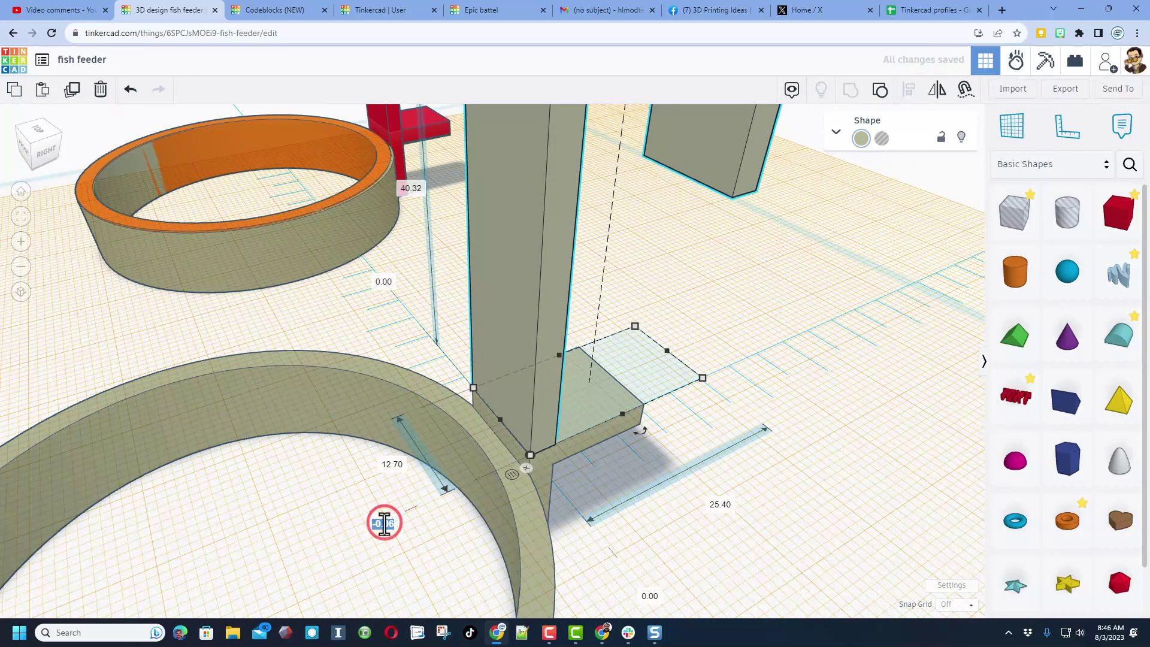
pyautogui.scroll(3, 478, 517)
pyautogui.moveTo(622, 424); pyautogui.dragTo(496, 417, button='right')
pyautogui.scroll(4, 743, 368)
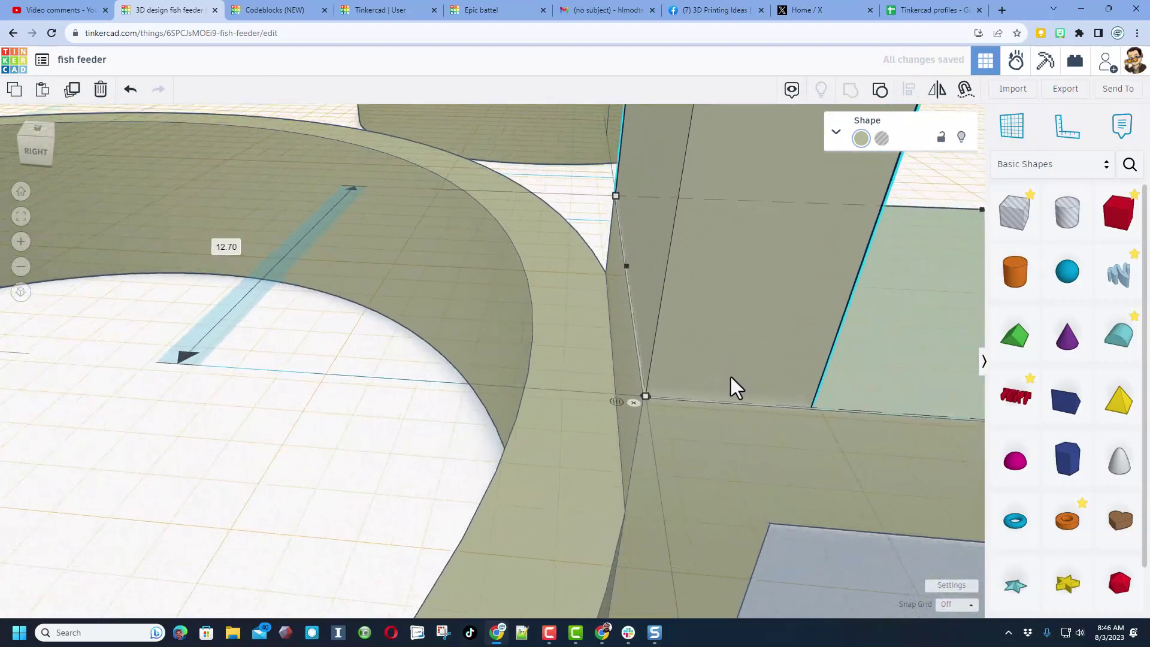
pyautogui.scroll(2, 665, 419)
pyautogui.moveTo(650, 416); pyautogui.dragTo(593, 392, button='right')
pyautogui.scroll(2, 626, 442)
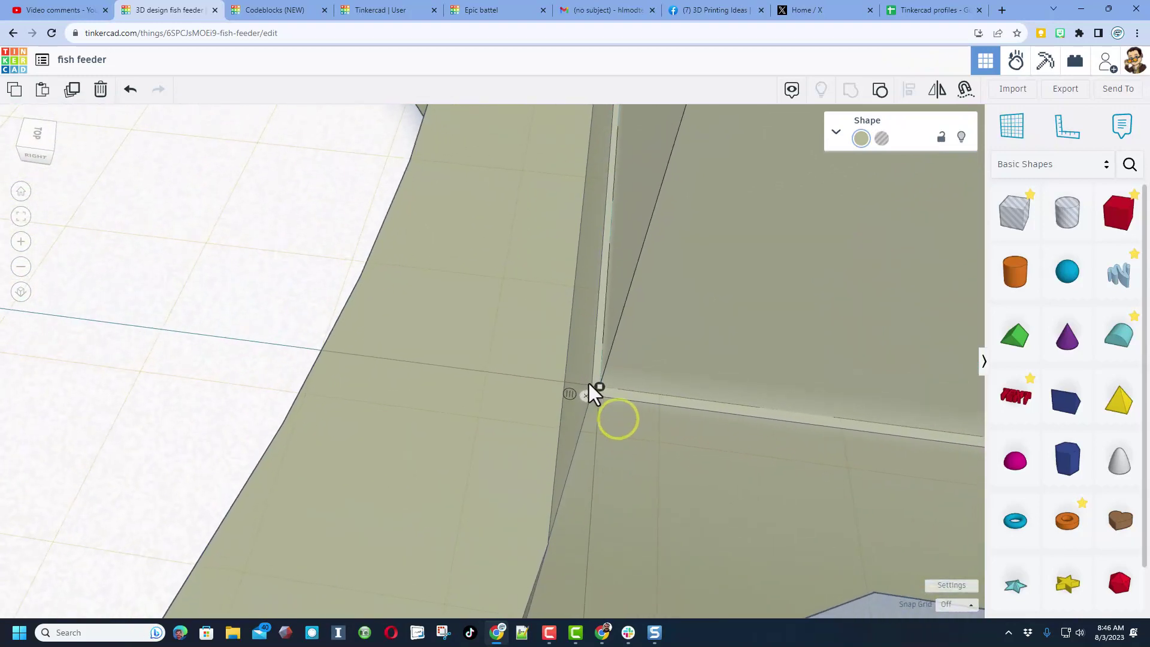
pyautogui.moveTo(600, 389); pyautogui.dragTo(591, 396)
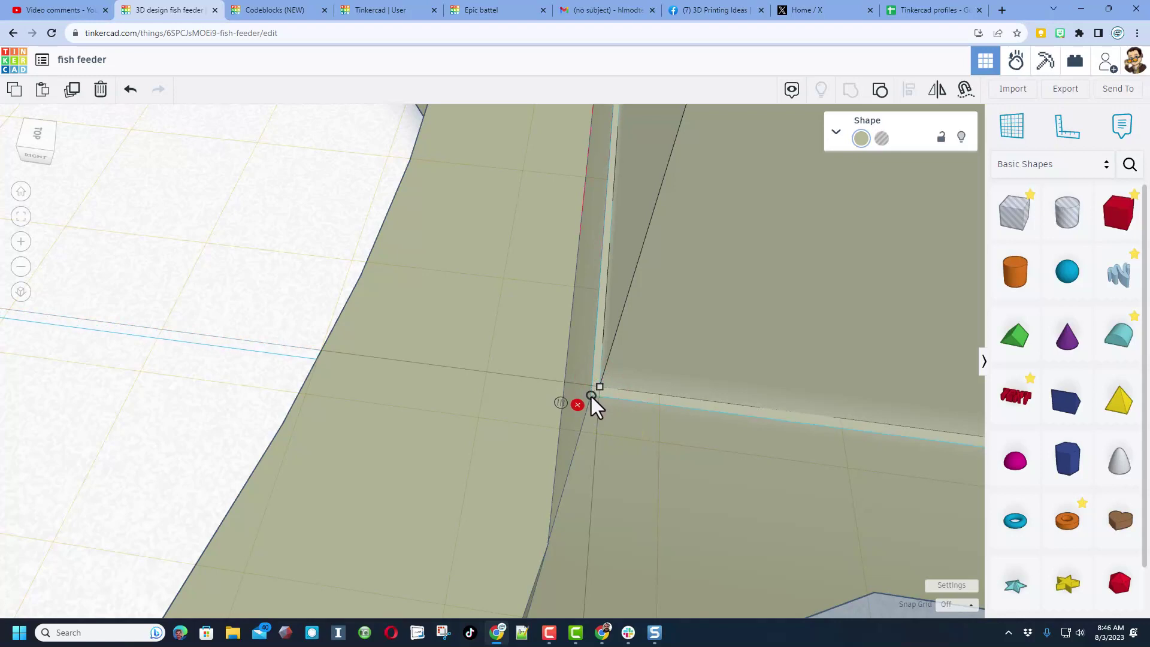
# Set the hook's offsets from the ruler origin to 0, both across the tab's width and along its length.
pyautogui.scroll(-3, 590, 400)
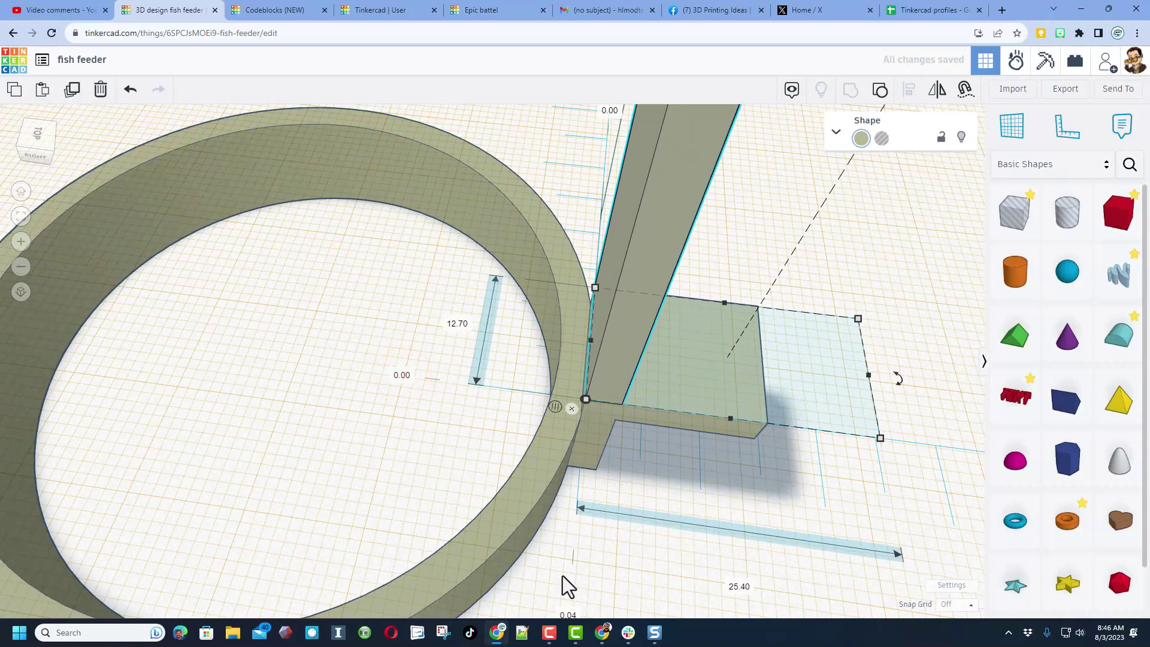
pyautogui.scroll(-2, 595, 574)
pyautogui.click(580, 608)
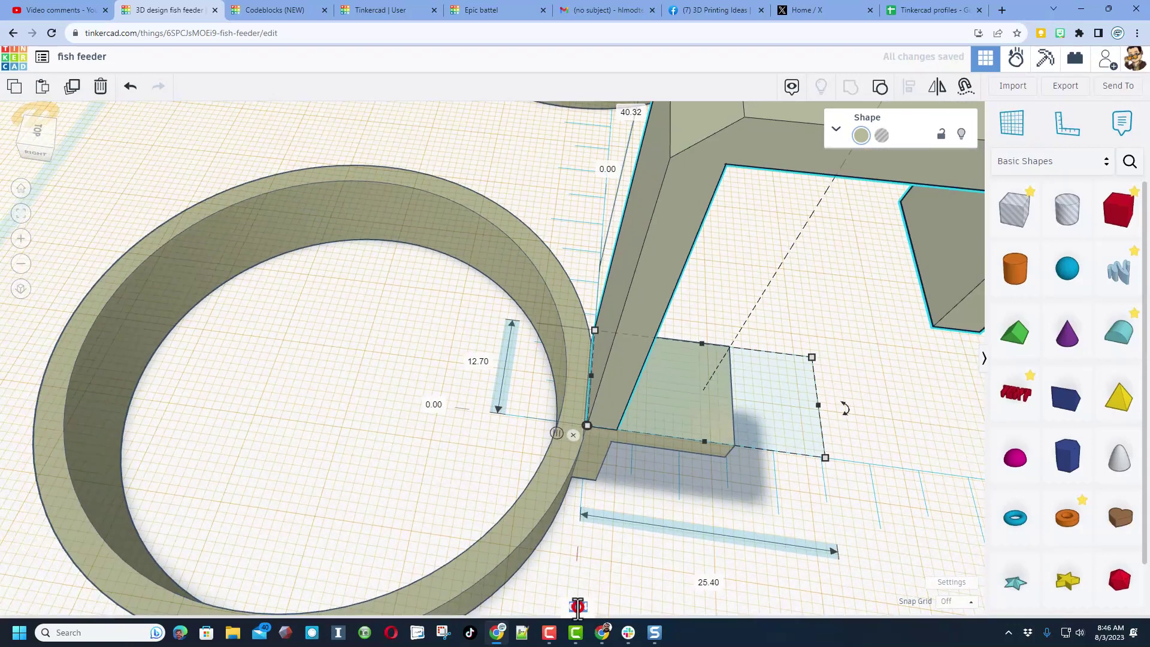
pyautogui.write('0')
pyautogui.press('Return')
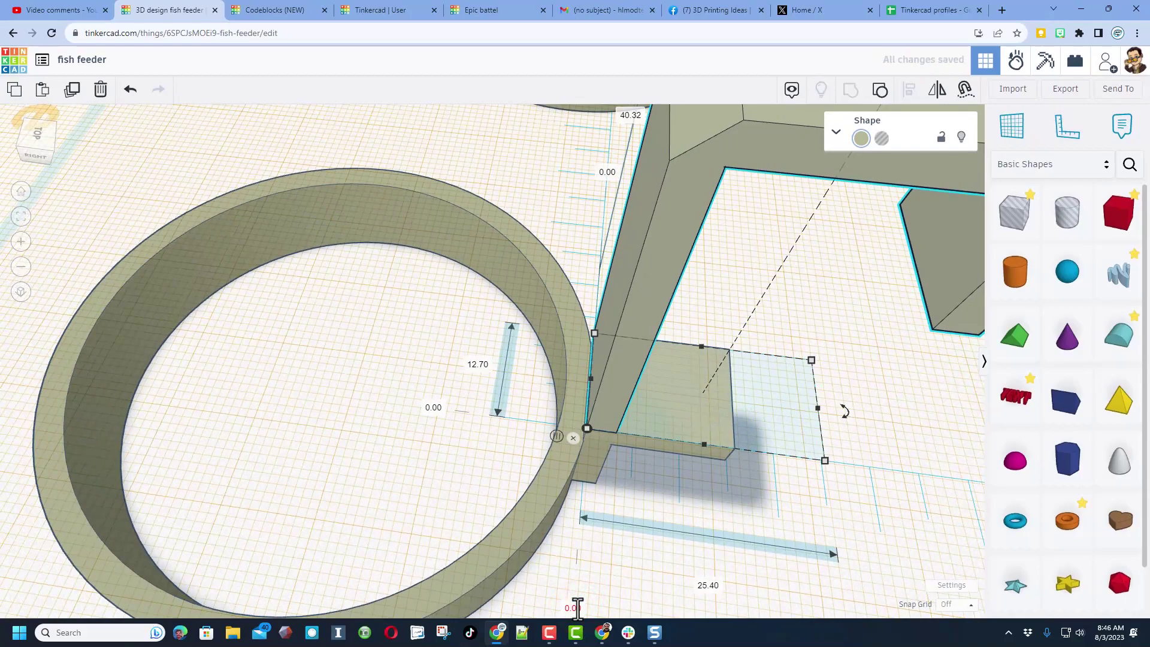
# Reset the workplane to the base grid.
pyautogui.moveTo(513, 342); pyautogui.dragTo(671, 353, button='right')
pyautogui.click(671, 353)
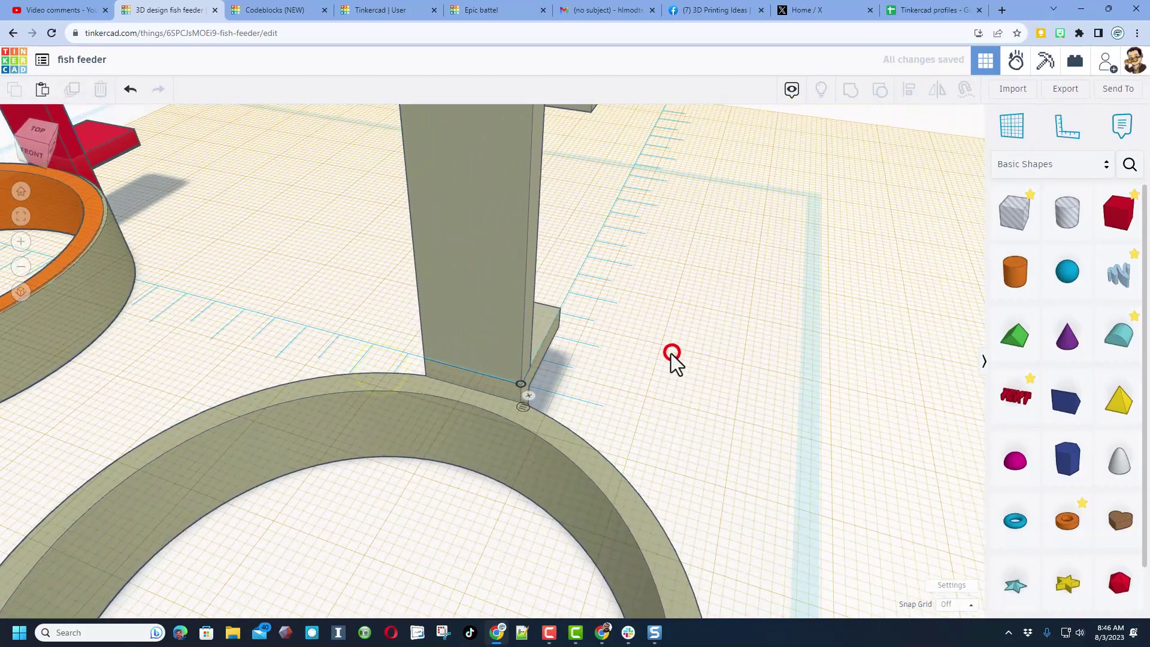
pyautogui.press('w')
pyautogui.click(767, 428)
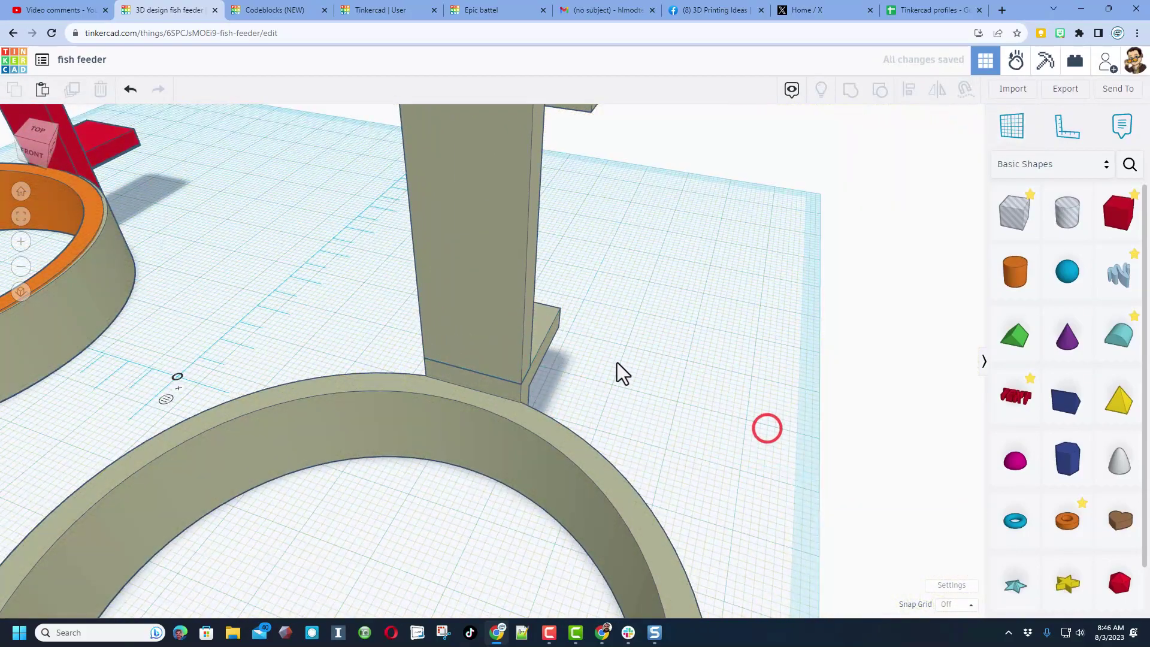
# Try grouping the hook with the ring piece, inspect the joint, and ungroup them.
pyautogui.moveTo(626, 317); pyautogui.dragTo(505, 391)
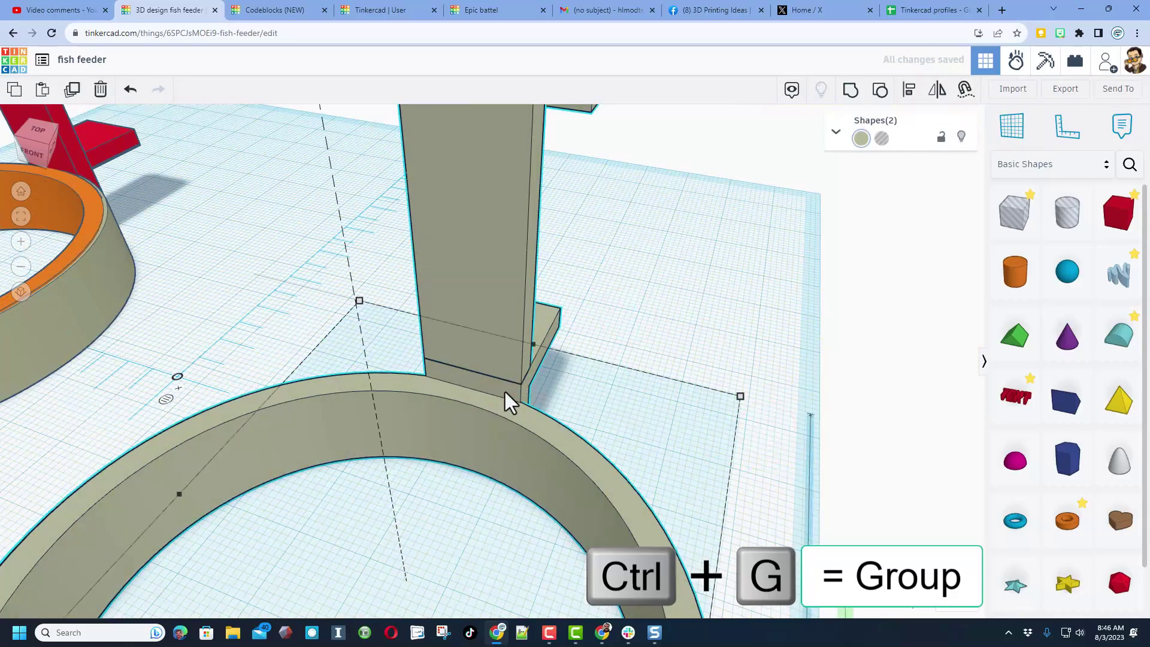
pyautogui.hotkey('ctrl', 'g')
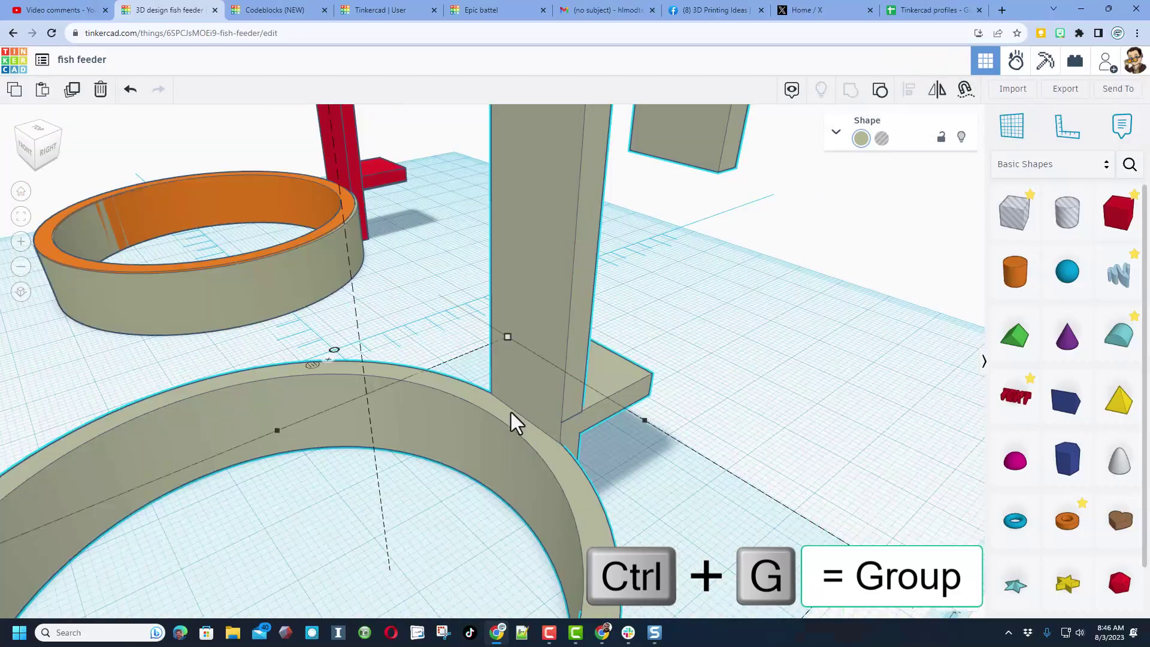
pyautogui.moveTo(512, 413); pyautogui.dragTo(439, 403, button='right')
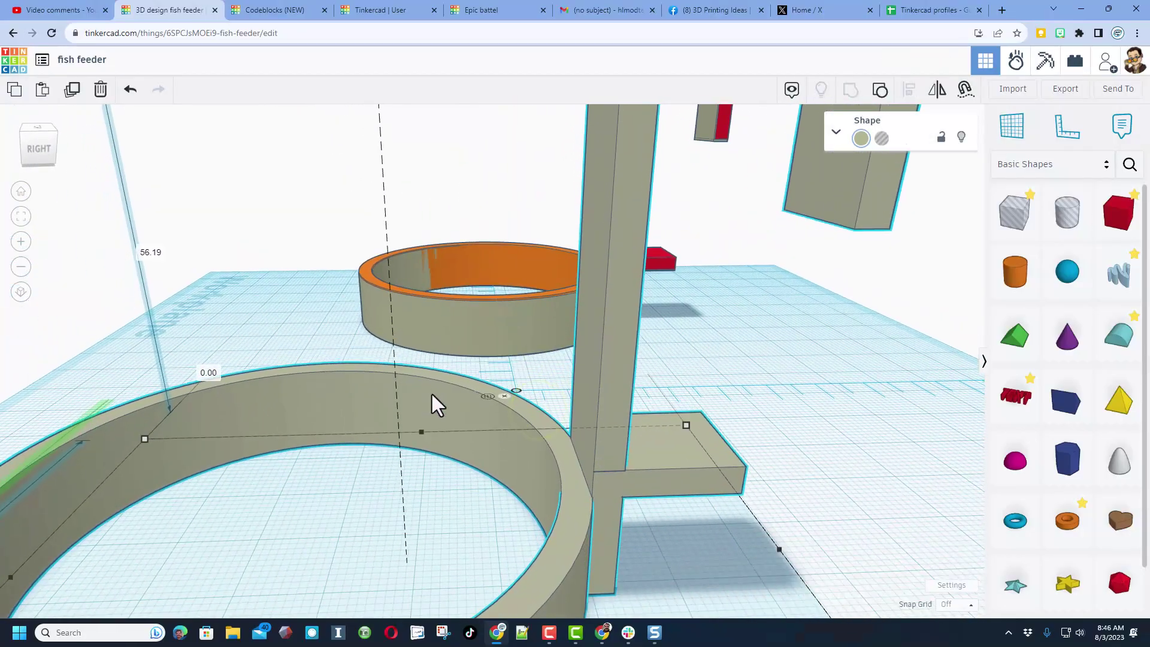
pyautogui.click(608, 454)
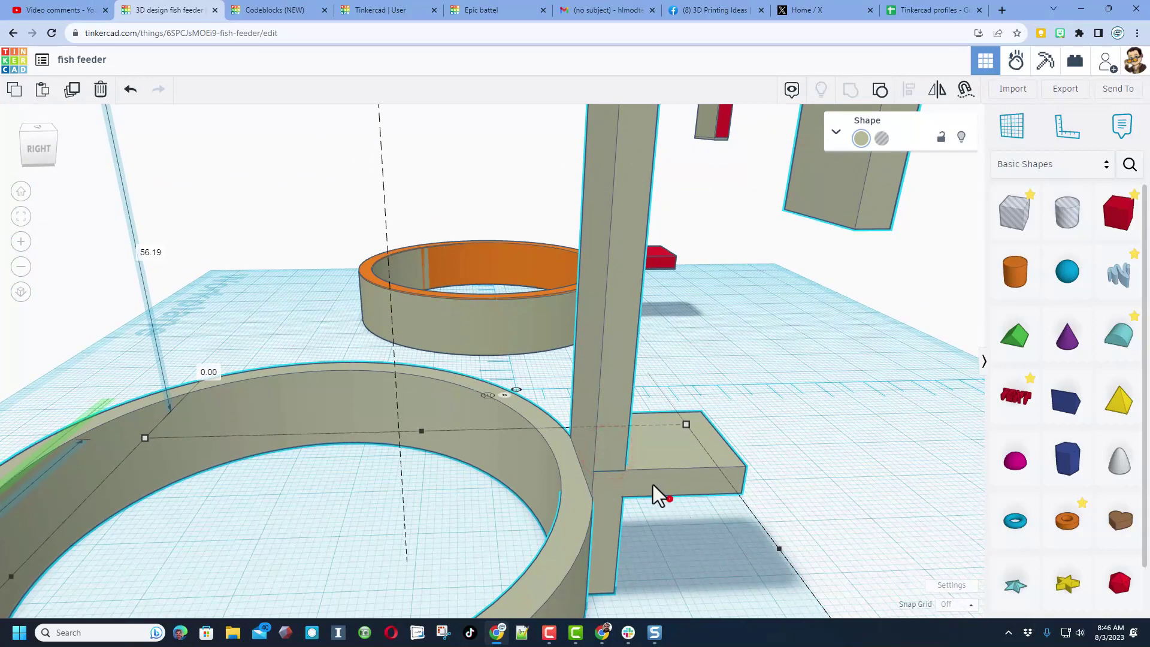
pyautogui.click(876, 90)
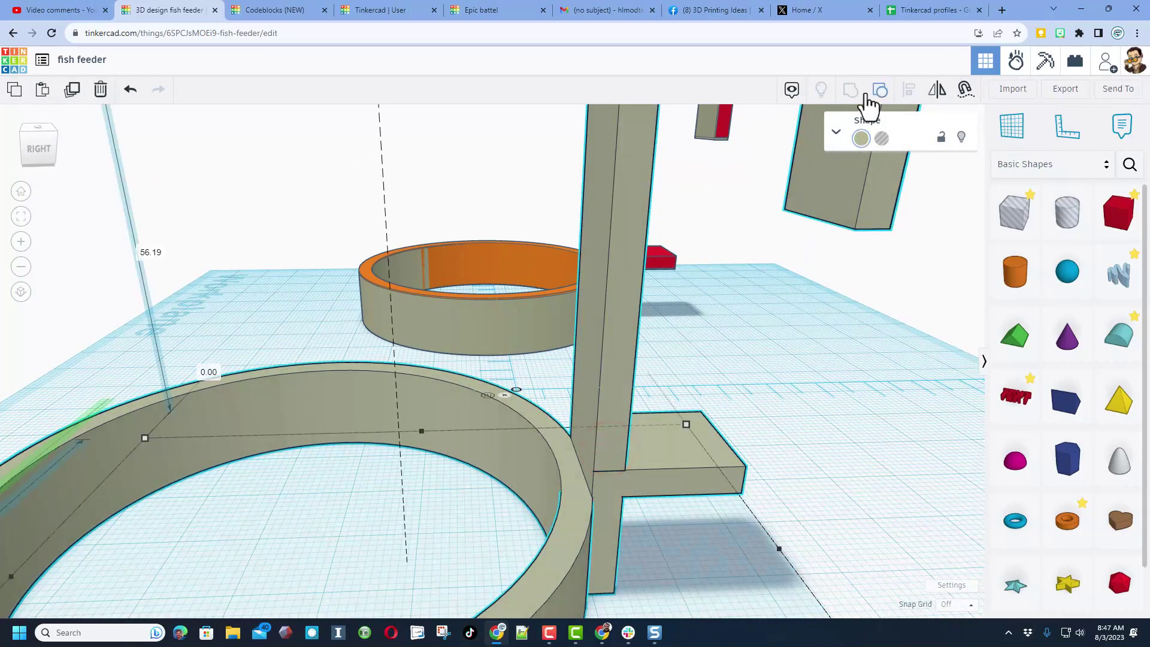
# Align the hook and the ring piece on centre across the tab's width and group them.
pyautogui.click(749, 401)
pyautogui.moveTo(740, 396); pyautogui.dragTo(617, 508)
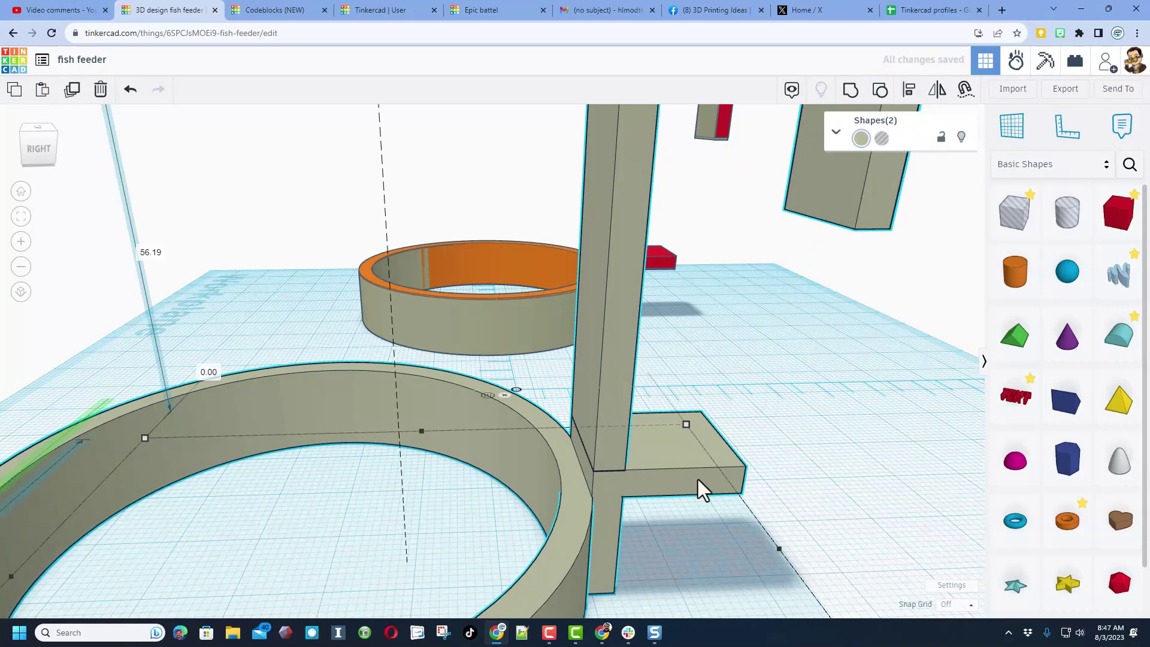
pyautogui.click(910, 90)
pyautogui.click(672, 469)
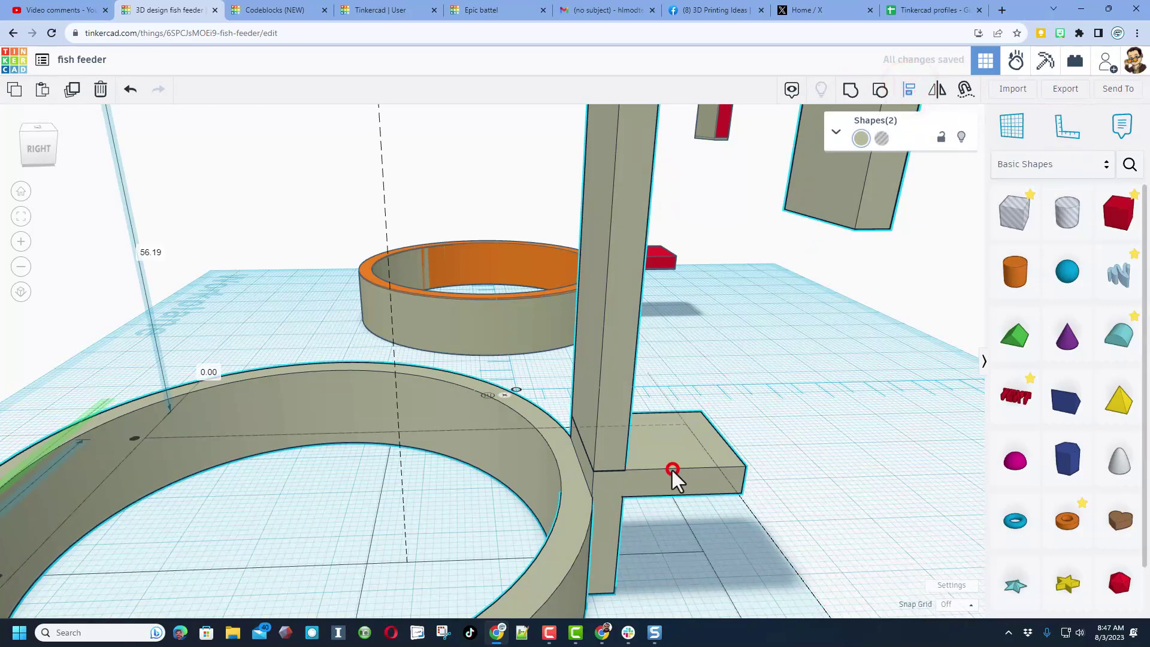
pyautogui.scroll(-2, 672, 469)
pyautogui.moveTo(354, 527); pyautogui.dragTo(335, 599, button='right')
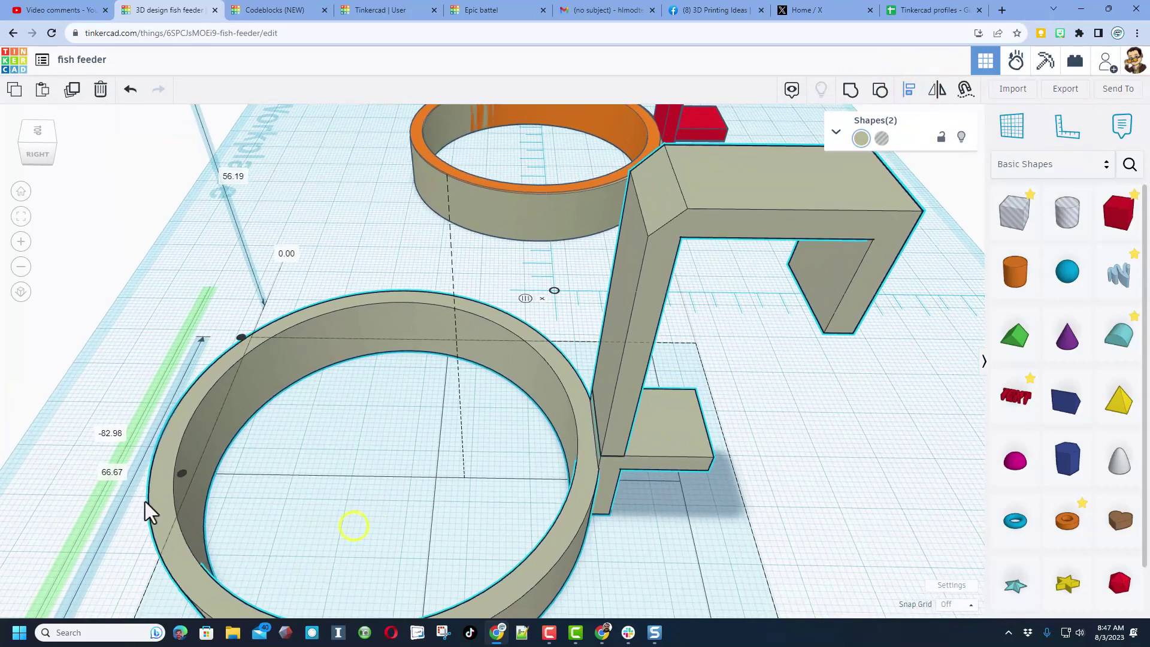
pyautogui.click(182, 474)
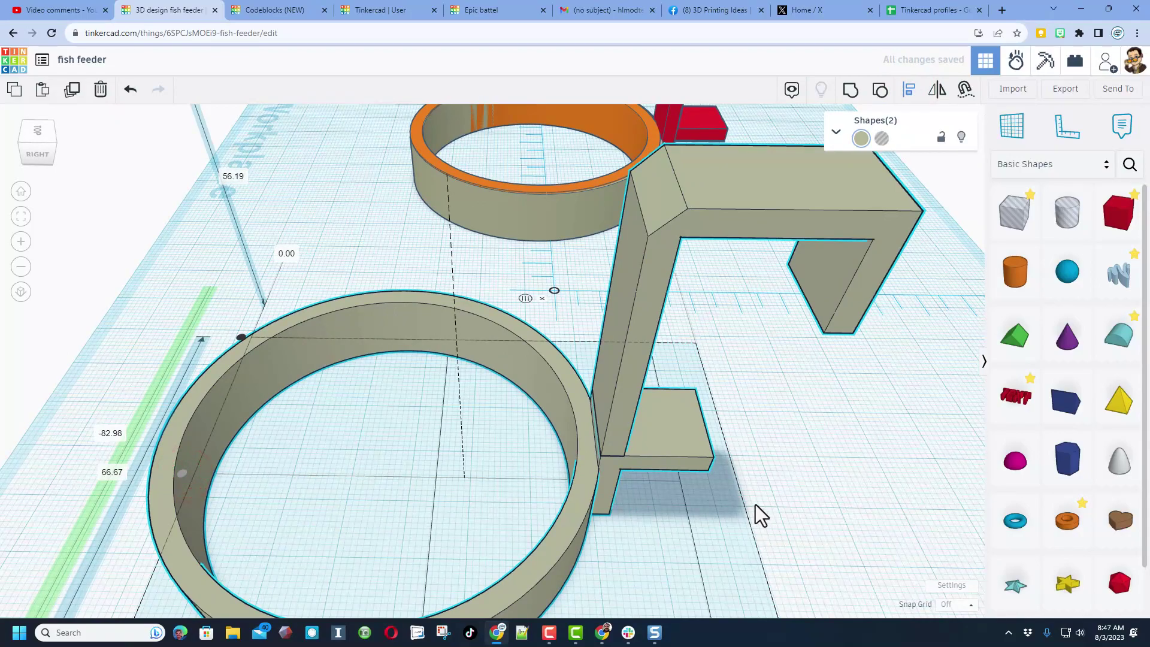
pyautogui.click(851, 91)
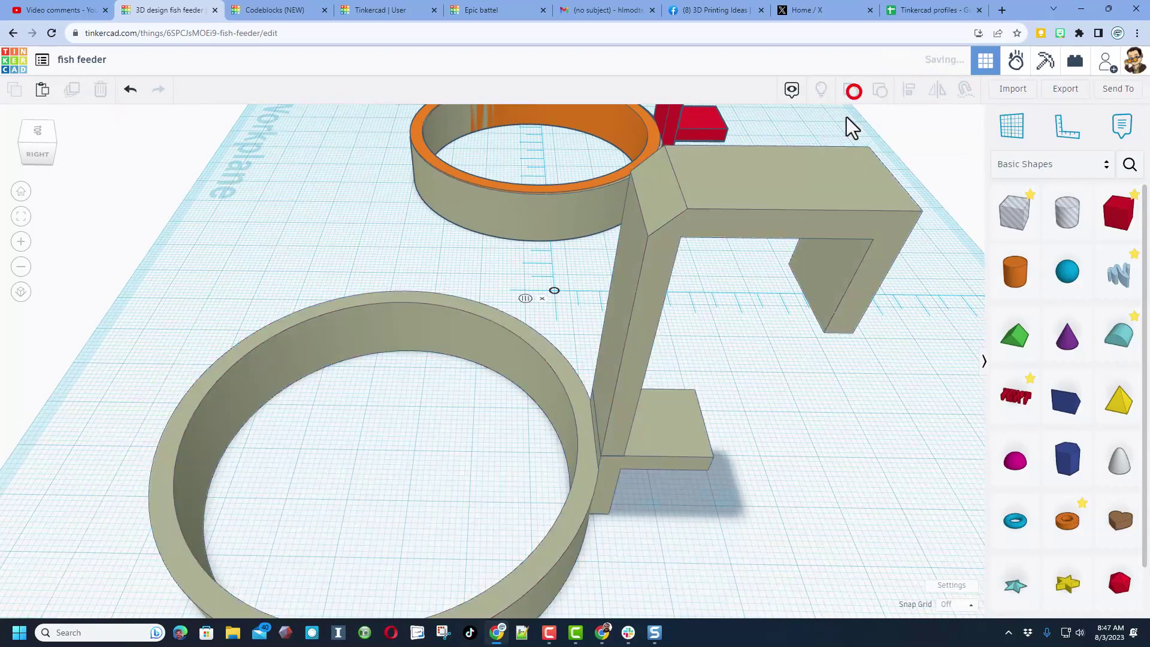
# Ungroup the joined feeder back into its separate hook and ring piece.
pyautogui.moveTo(676, 459); pyautogui.dragTo(818, 545, button='right')
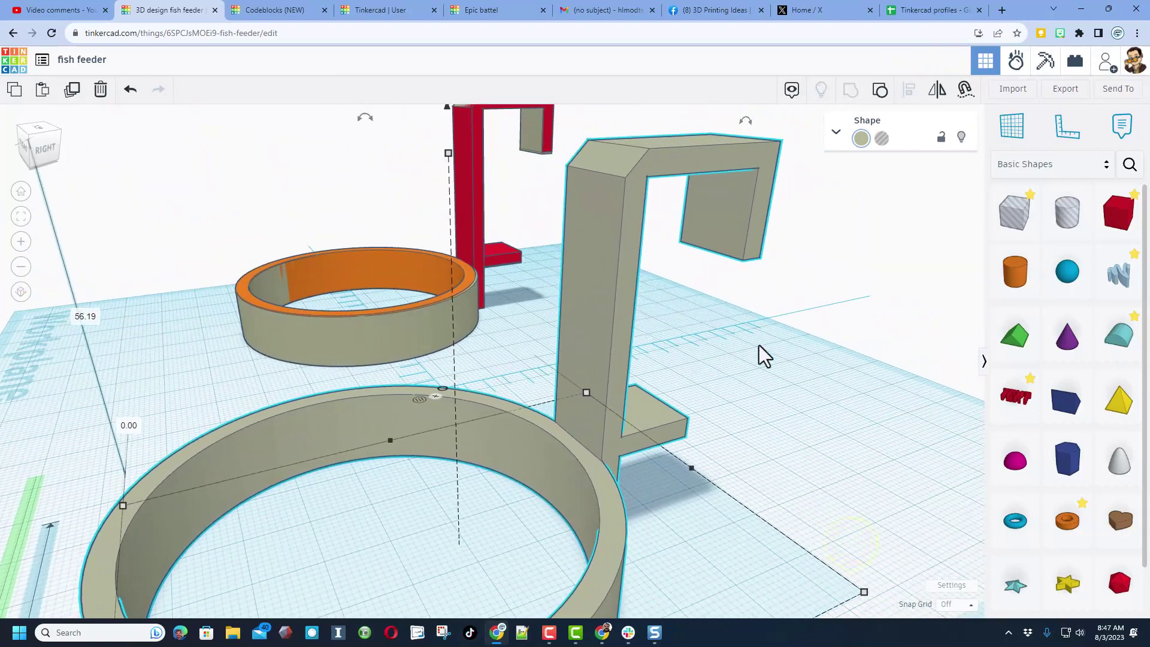
pyautogui.click(784, 363)
pyautogui.click(618, 347)
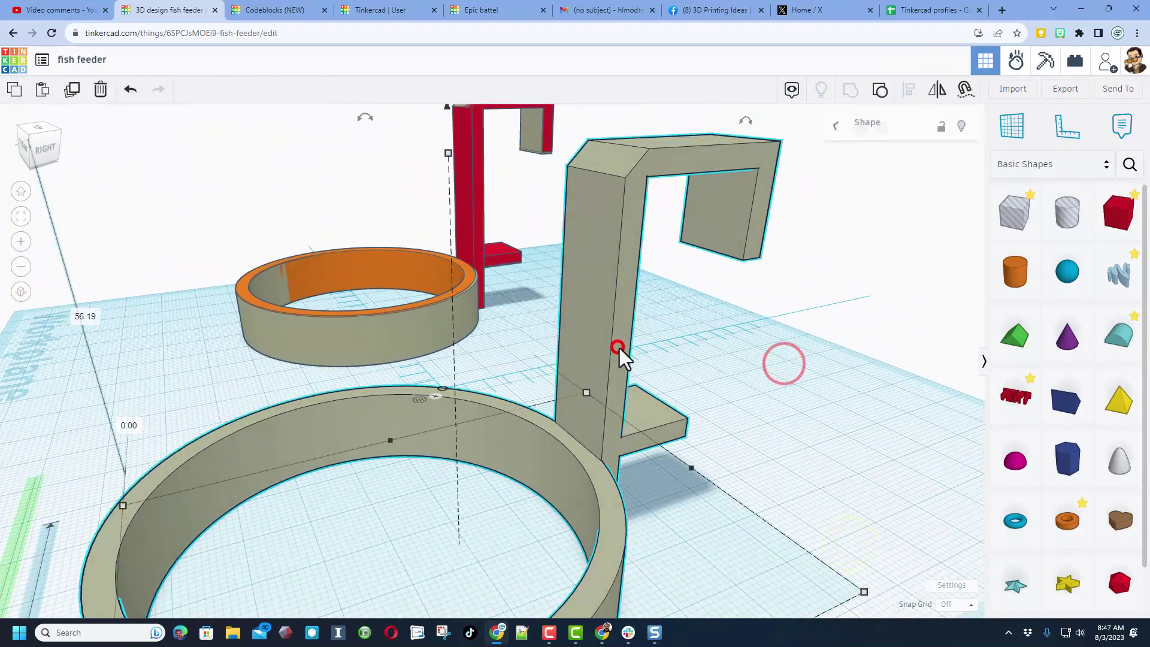
pyautogui.click(880, 89)
pyautogui.click(773, 449)
# Stretch the hook upward from its top to a height of about 50.76 mm.
pyautogui.click(571, 344)
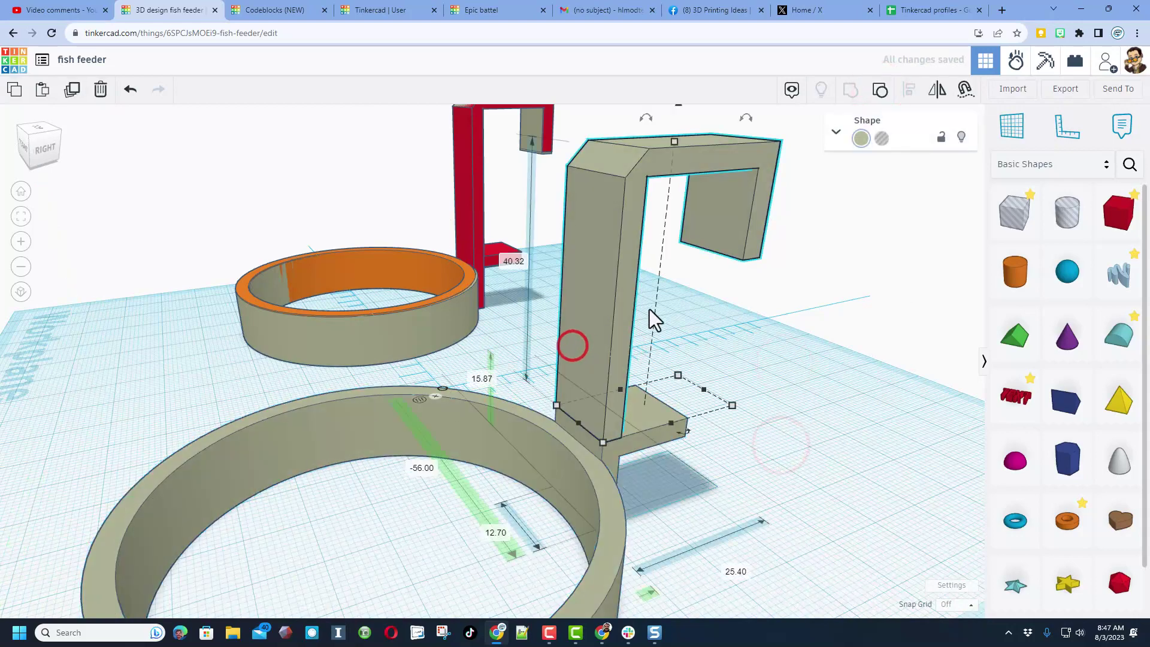
pyautogui.scroll(-5, 644, 160)
pyautogui.moveTo(664, 184); pyautogui.dragTo(668, 135)
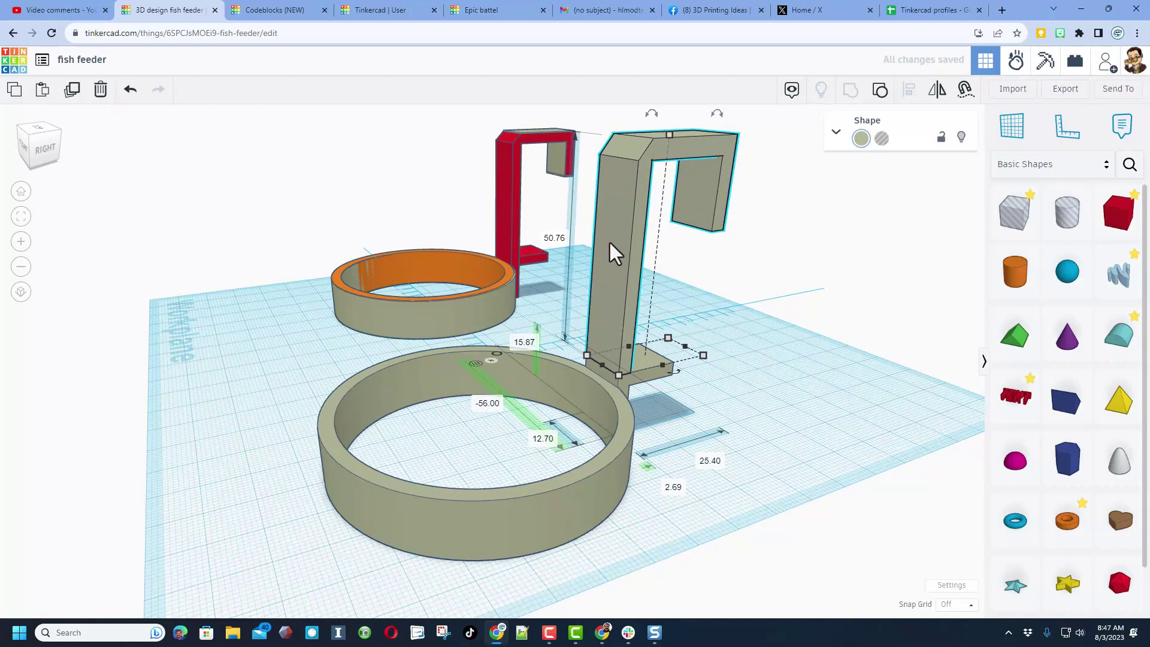
pyautogui.moveTo(607, 192); pyautogui.dragTo(624, 166, button='right')
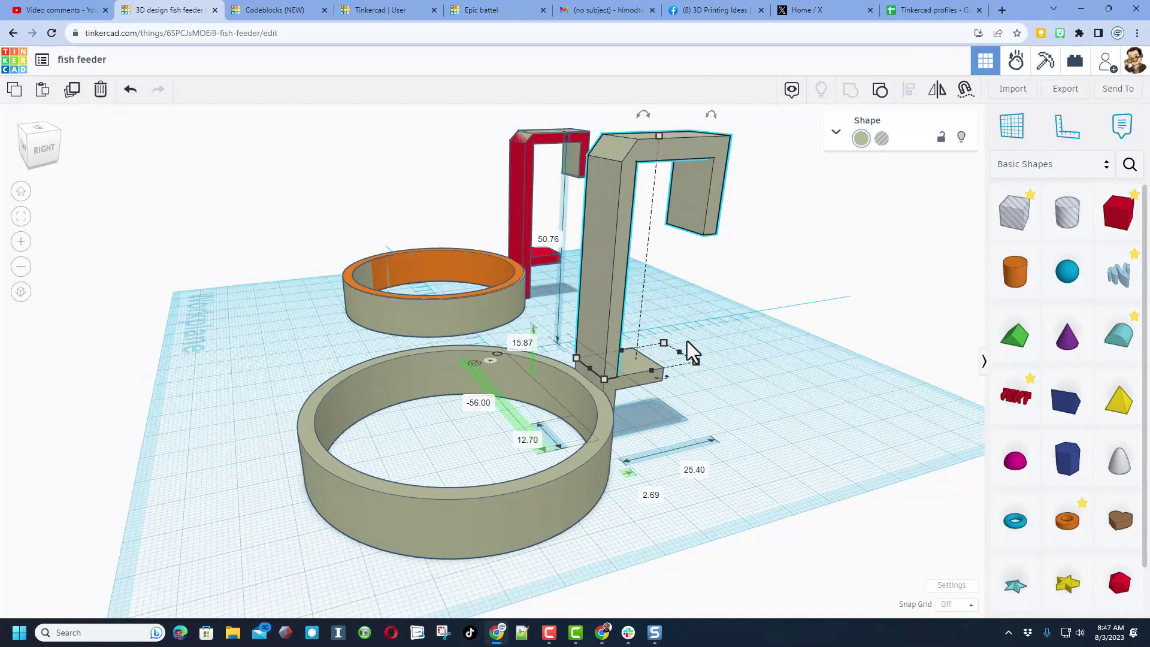
# Try stretching the hook outward, away from the ring, to a length of about 32.34 mm, and undo it.
pyautogui.moveTo(682, 352); pyautogui.dragTo(704, 349)
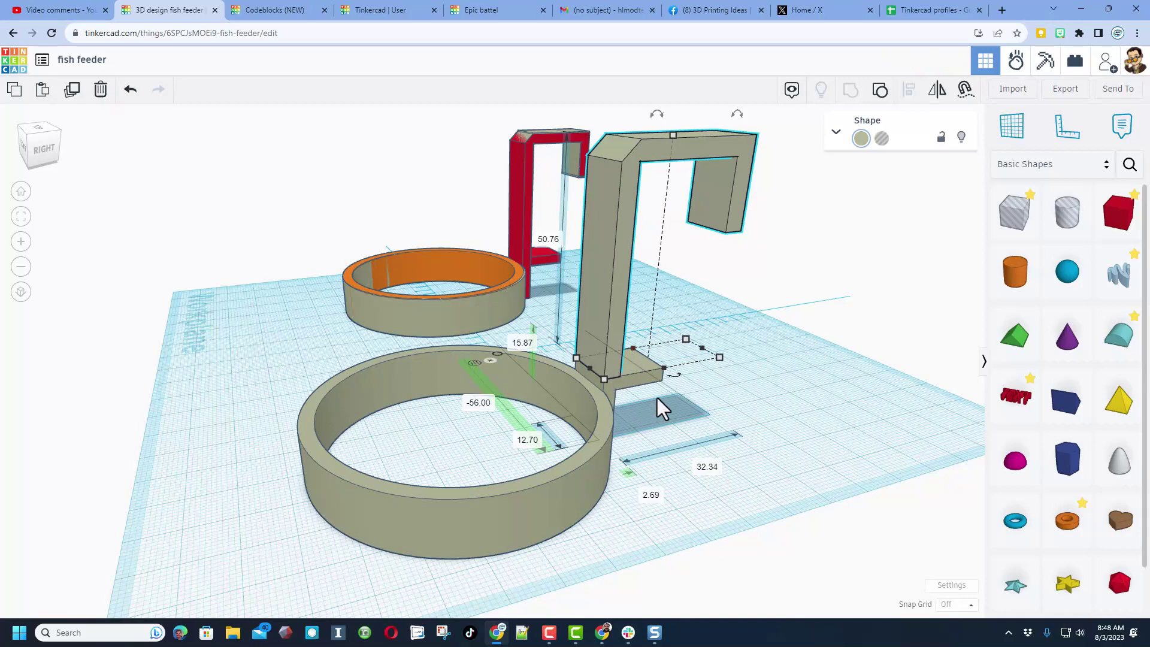
pyautogui.hotkey('ctrl', 'z')
# Group the heightened hook with the ring piece and view the joined feeder from the front.
pyautogui.moveTo(638, 405); pyautogui.dragTo(549, 468, button='right')
pyautogui.click(549, 468)
pyautogui.moveTo(581, 456); pyautogui.dragTo(653, 381)
pyautogui.hotkey('ctrl', 'g')
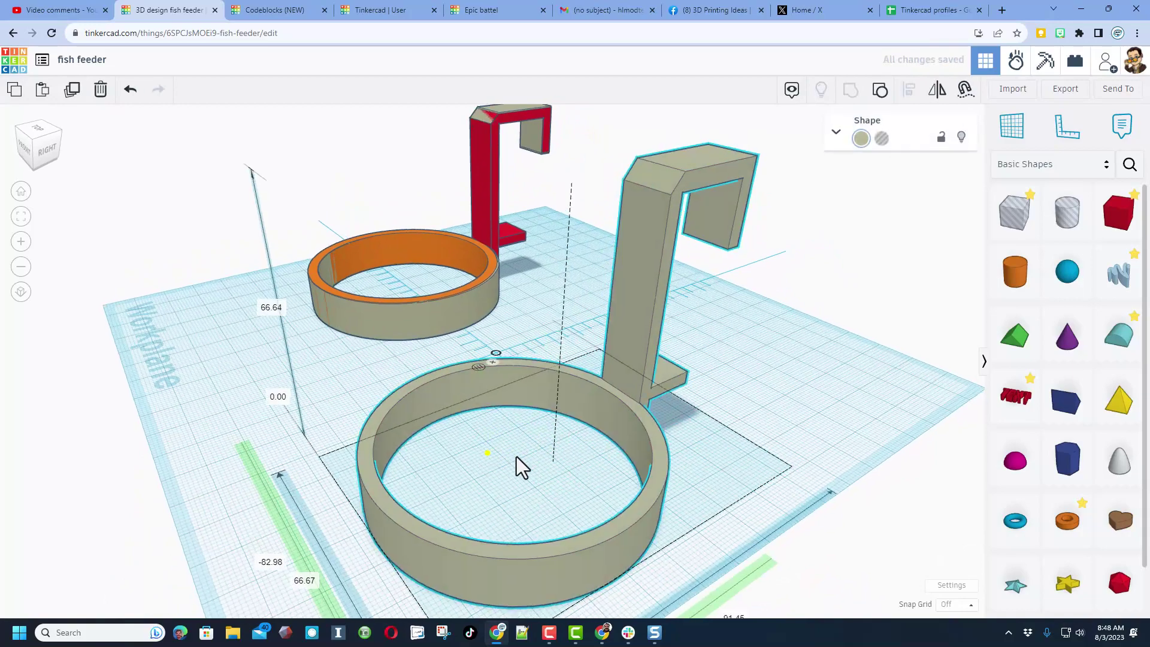
pyautogui.moveTo(487, 453); pyautogui.dragTo(648, 433, button='right')
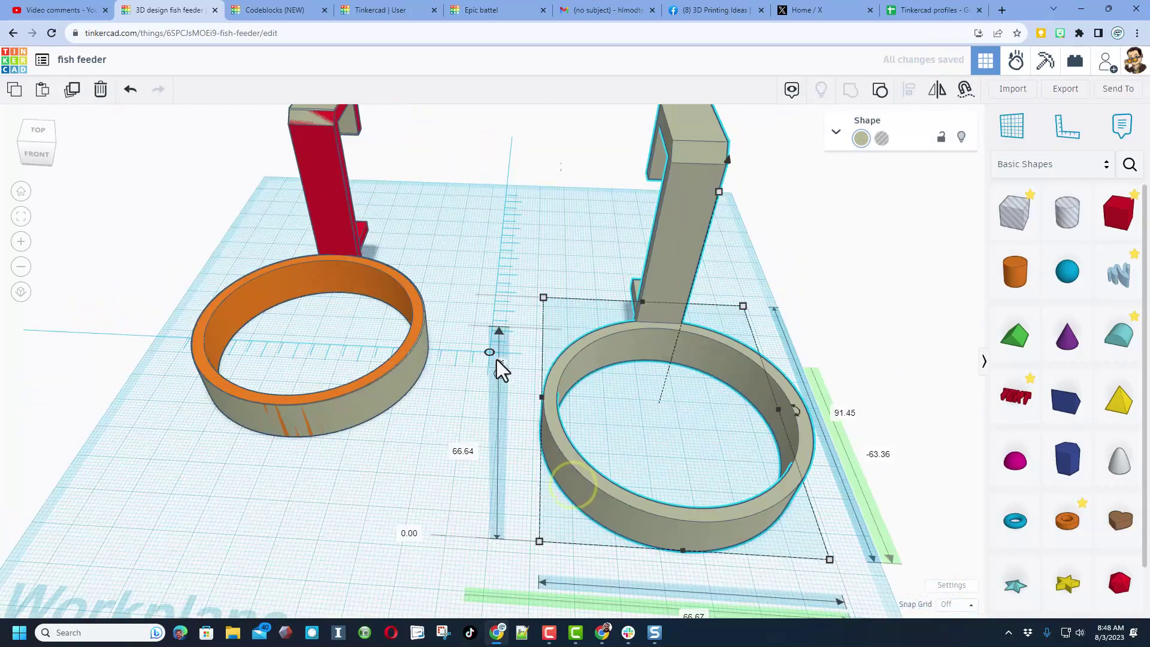
pyautogui.click(496, 362)
pyautogui.moveTo(511, 417); pyautogui.dragTo(508, 379, button='right')
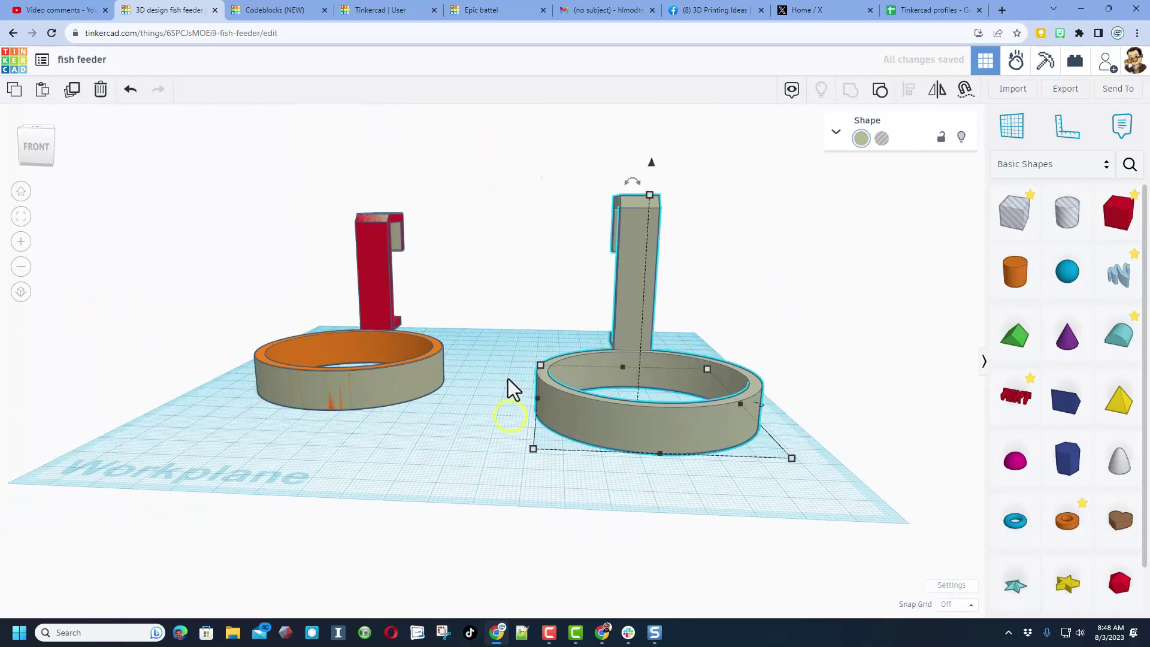
# Set the workspace background colour to the bright blue preset and hide the workplane grid.
pyautogui.click(951, 585)
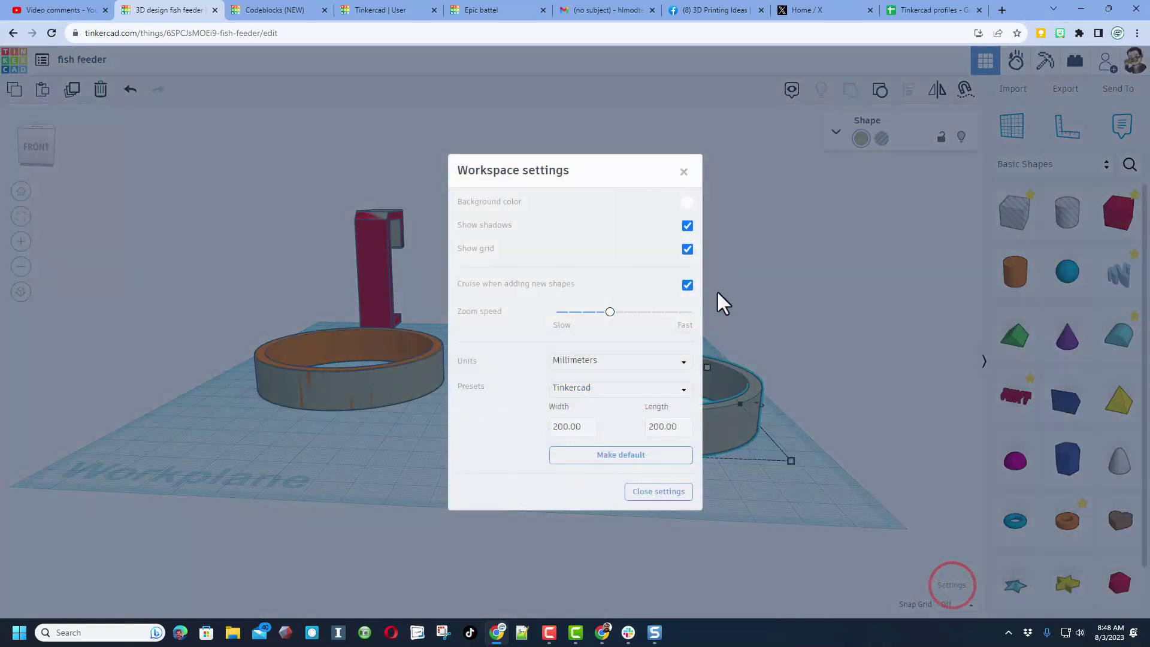
pyautogui.click(688, 204)
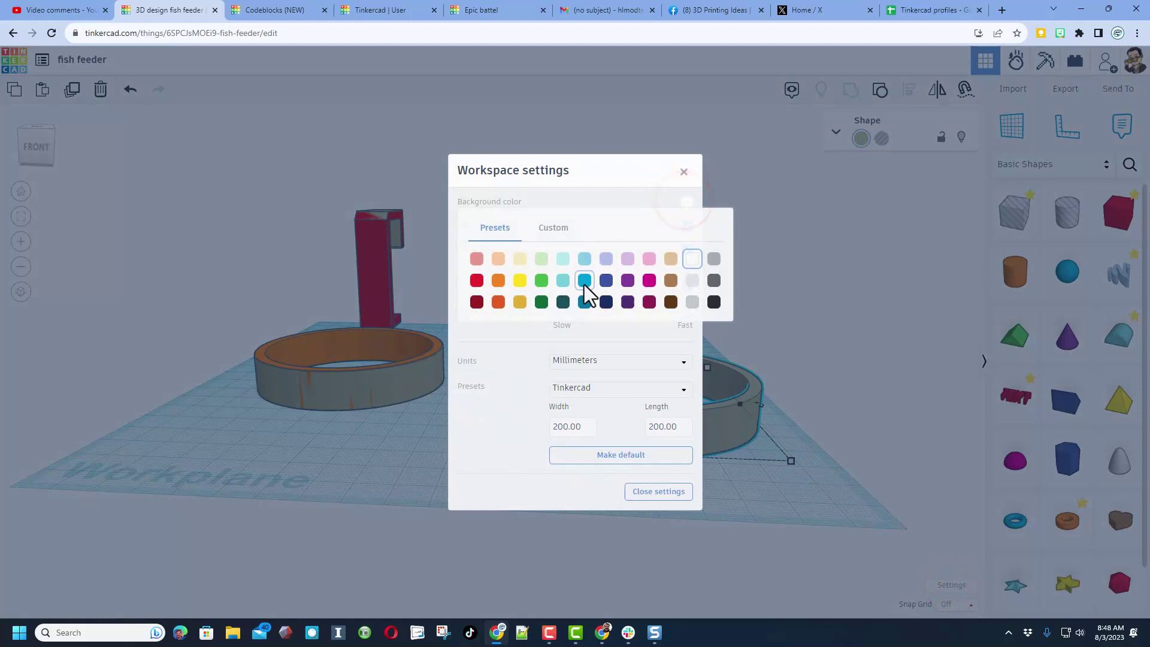
pyautogui.click(584, 282)
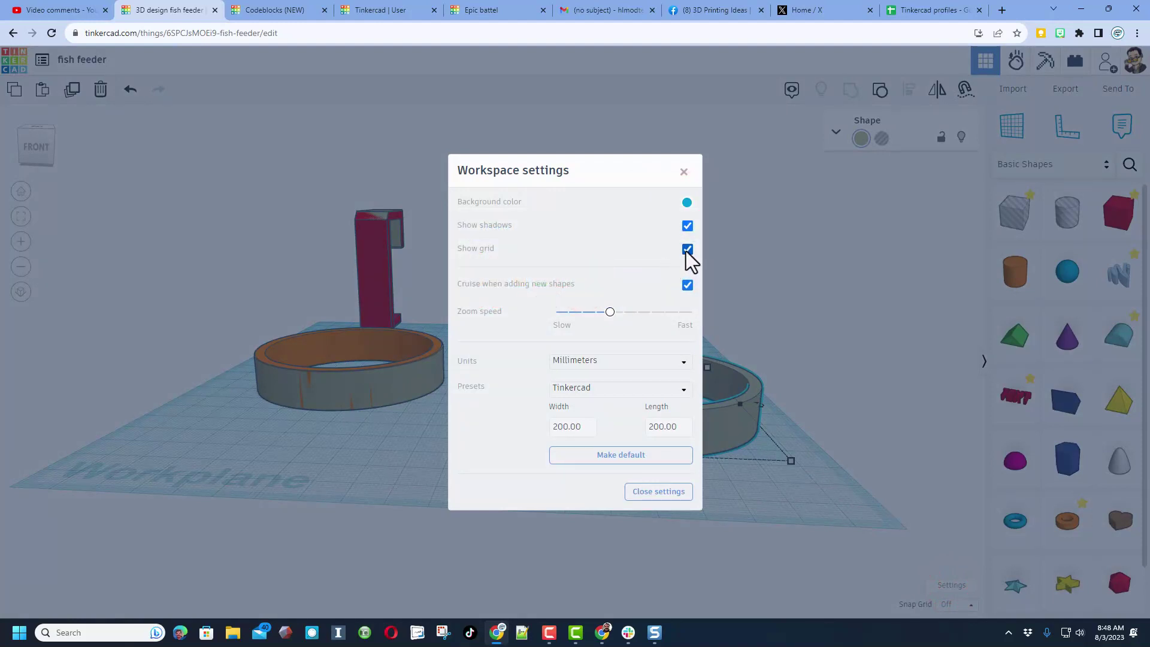
pyautogui.click(805, 330)
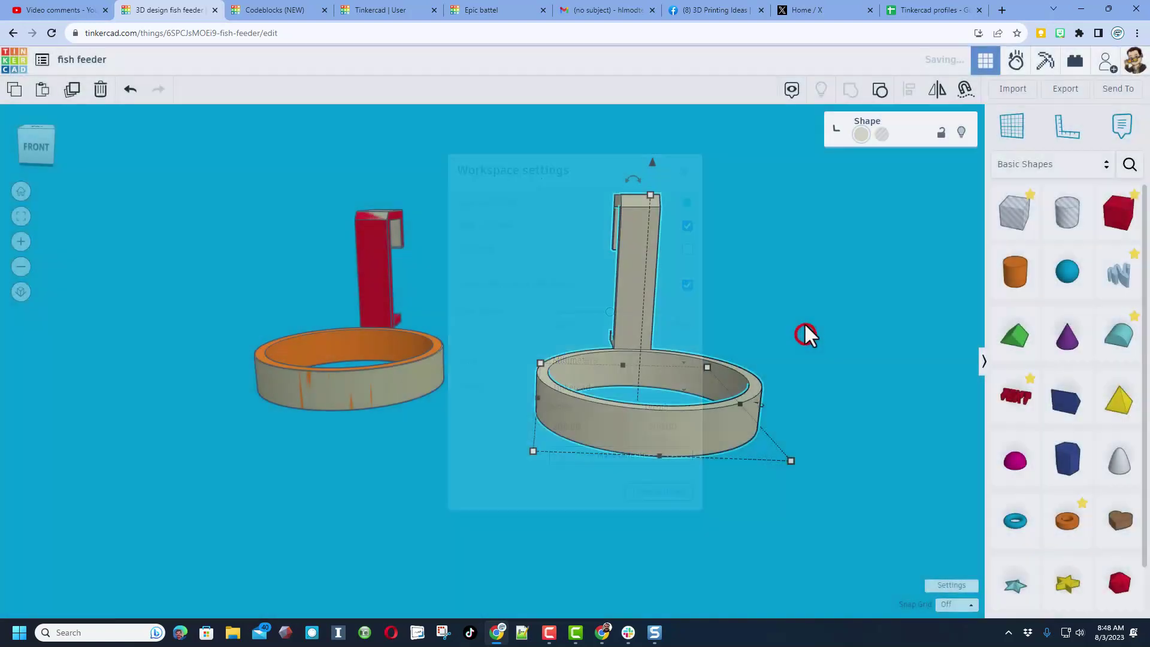